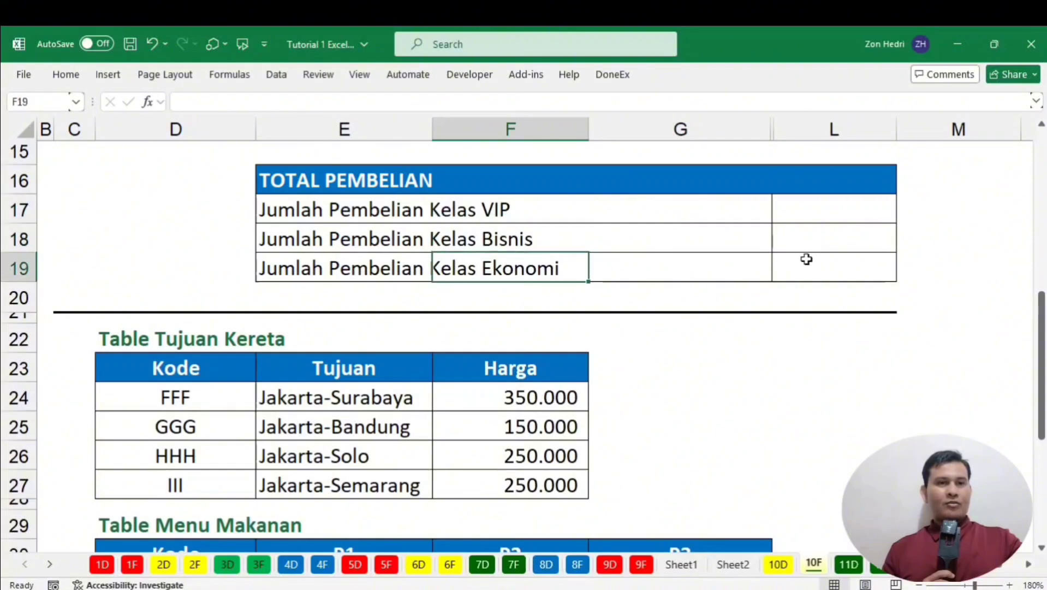
Unhide all hidden columns between G and L.
scroll(868, 267, up, 5)
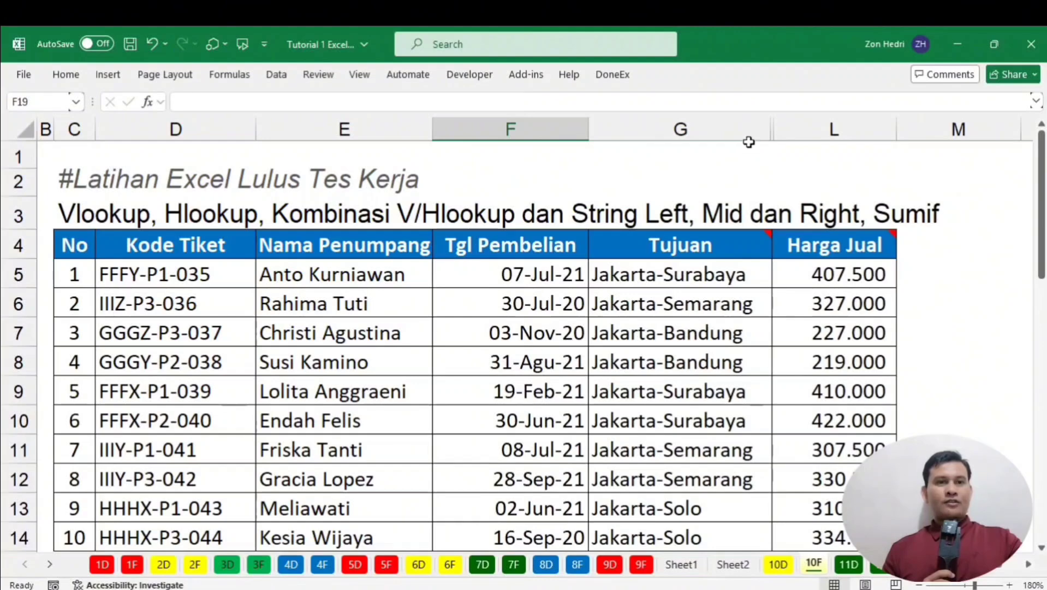
click(795, 132)
drag(795, 132, 743, 122)
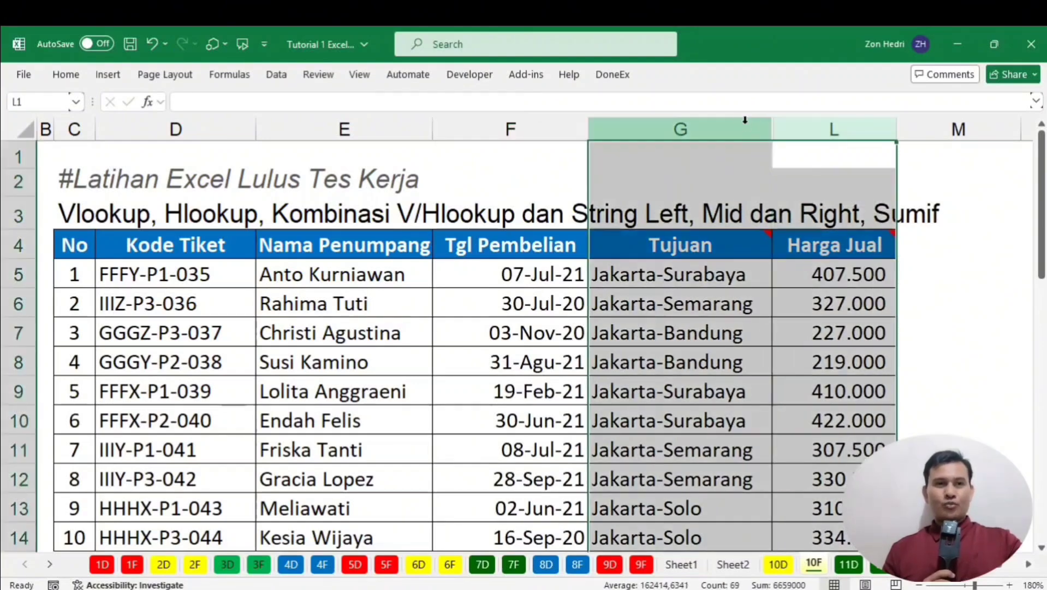
right_click(745, 125)
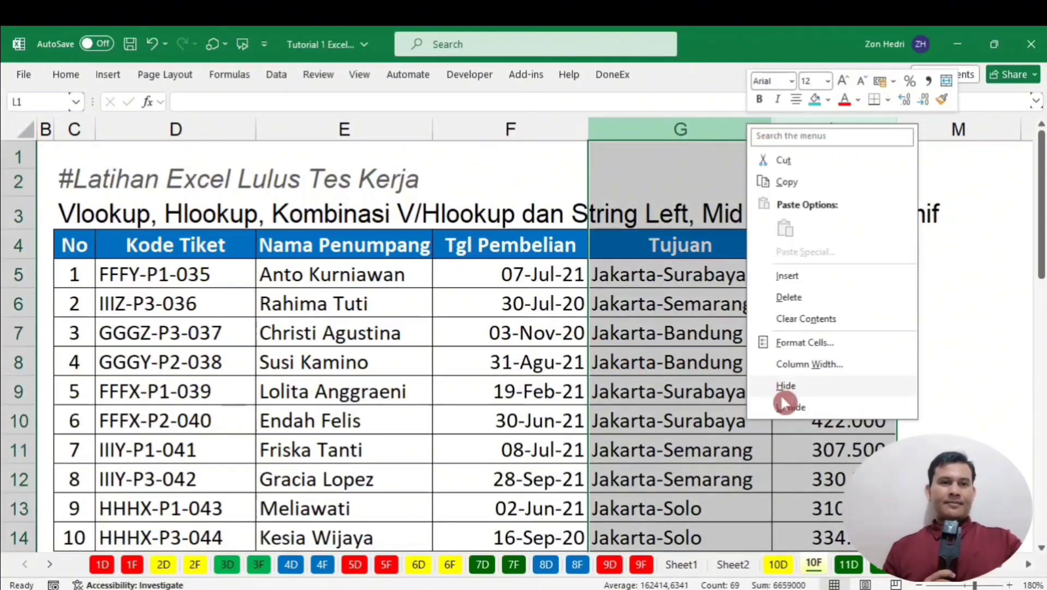
click(790, 406)
click(652, 314)
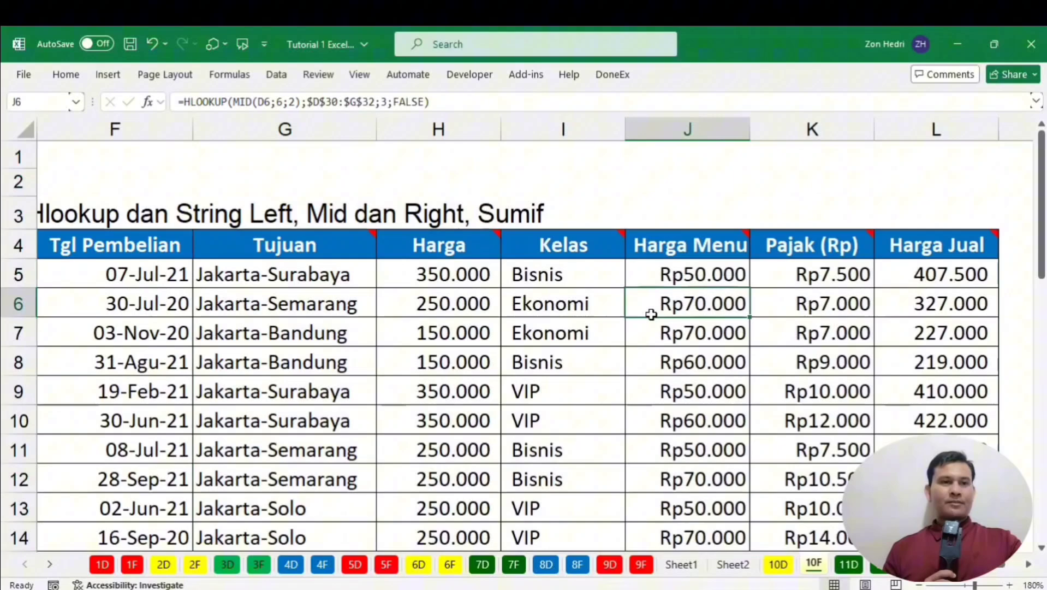
Hide the Harga column and the Harga Menu and Pajak columns.
click(421, 123)
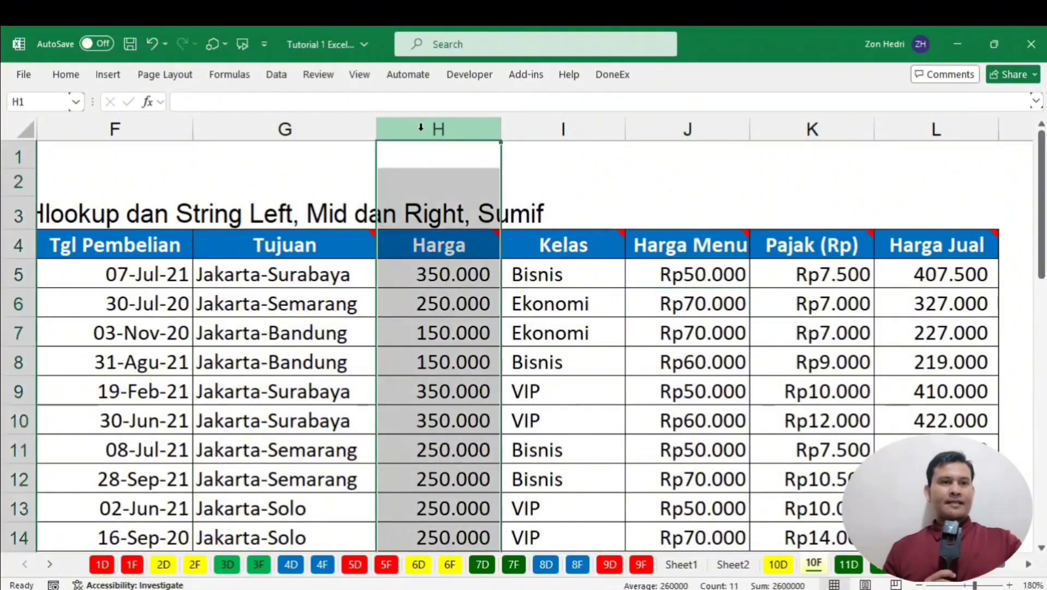
right_click(423, 129)
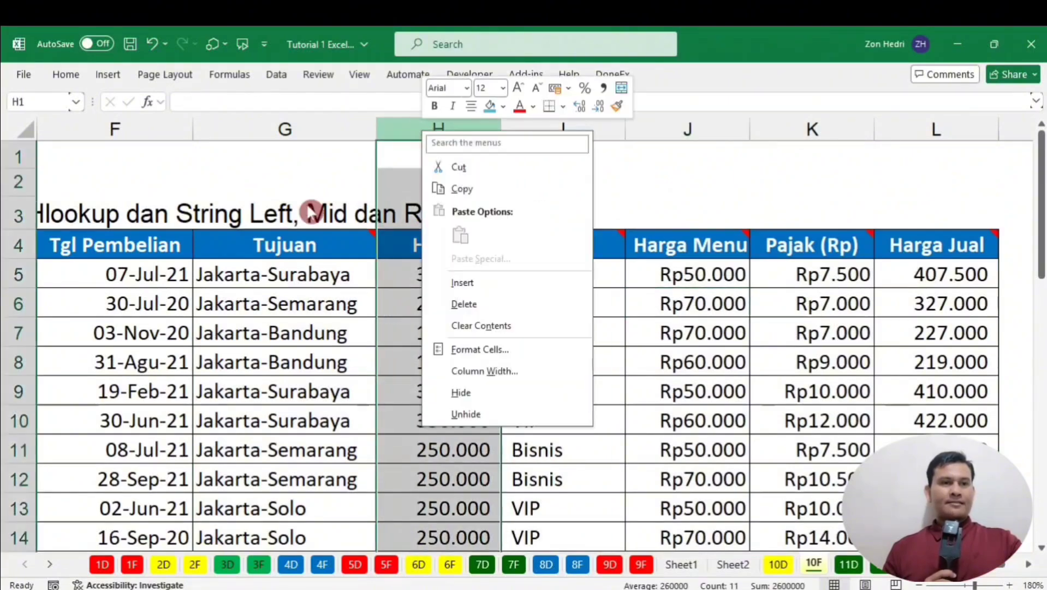
click(483, 390)
drag(533, 133, 627, 128)
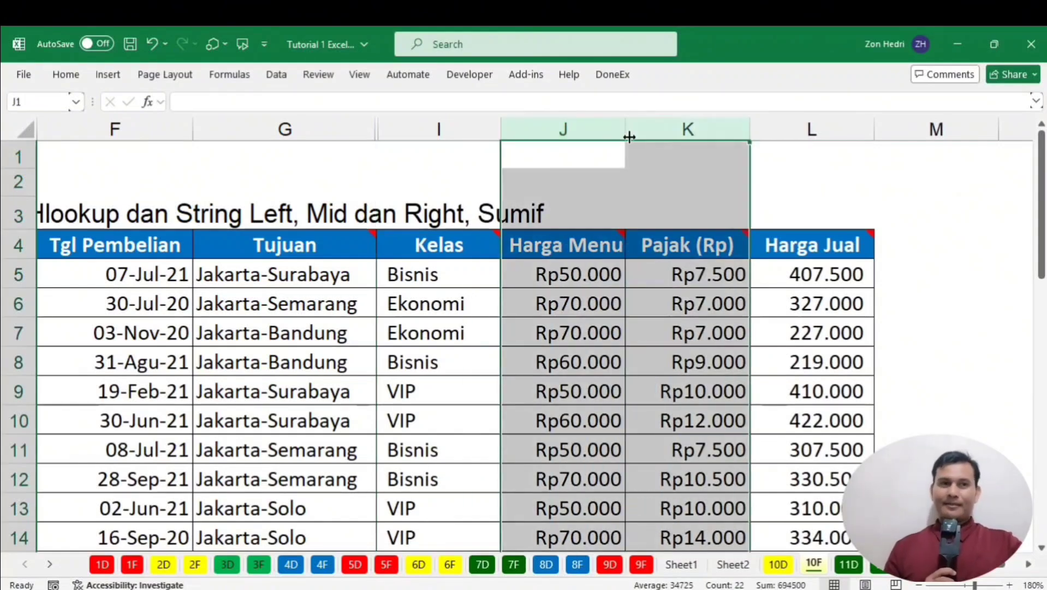
right_click(633, 143)
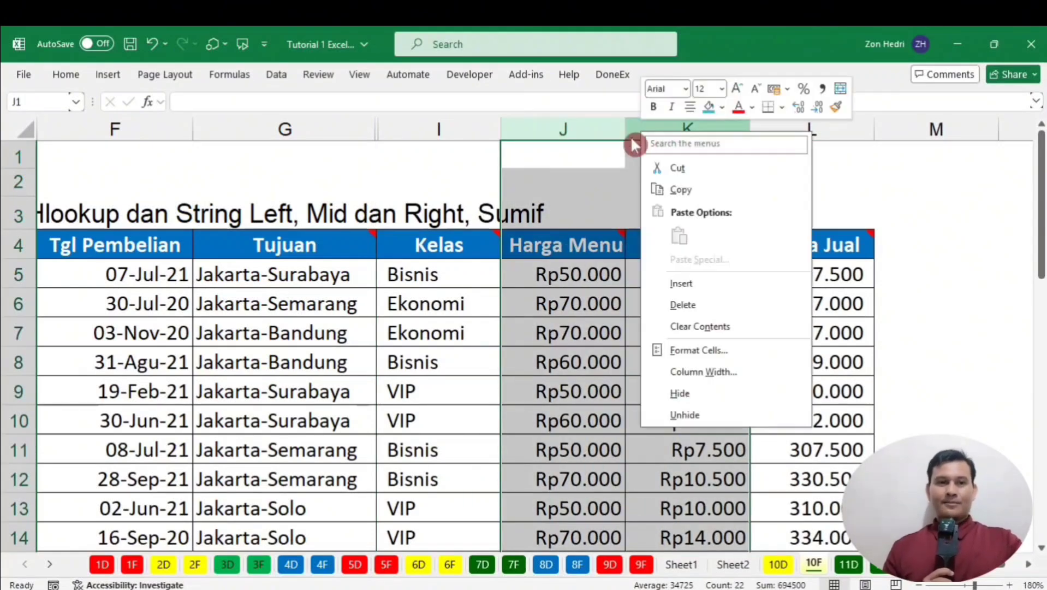
click(690, 396)
click(749, 330)
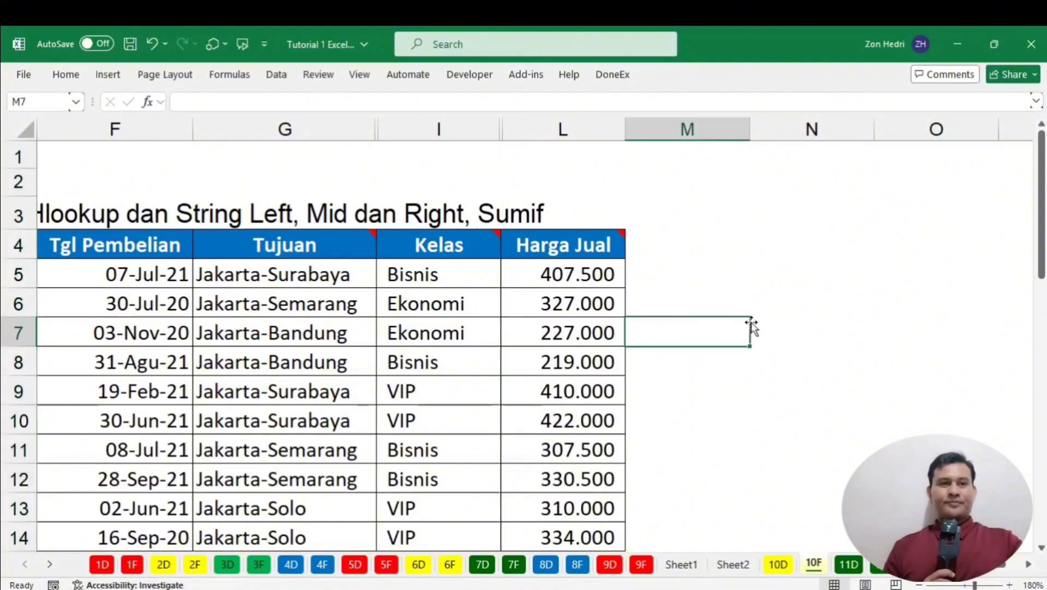
scroll(683, 309, down, 2)
scroll(565, 198, up, 2)
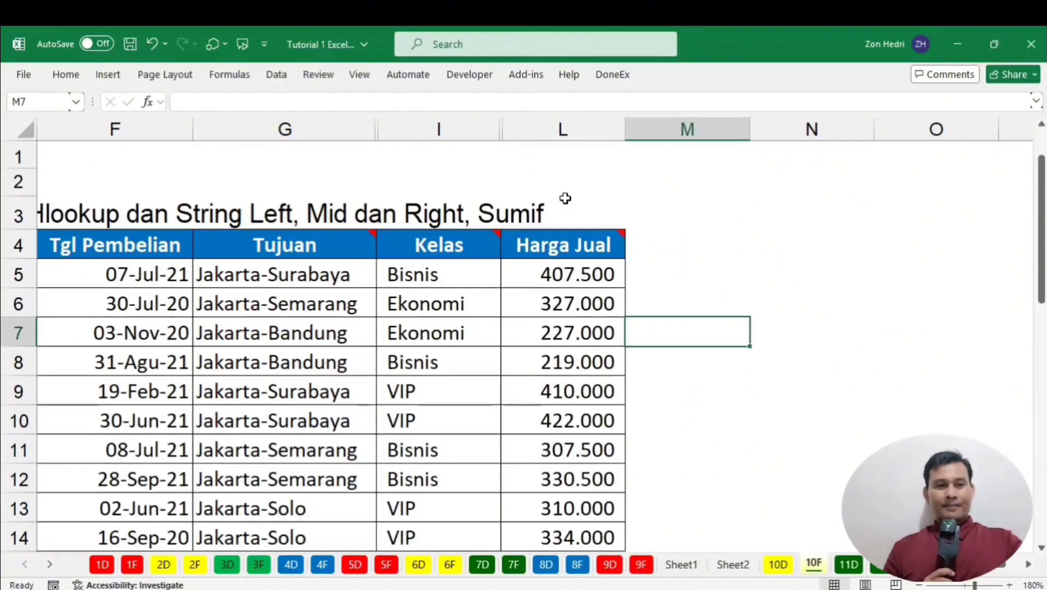
scroll(565, 197, down, 1)
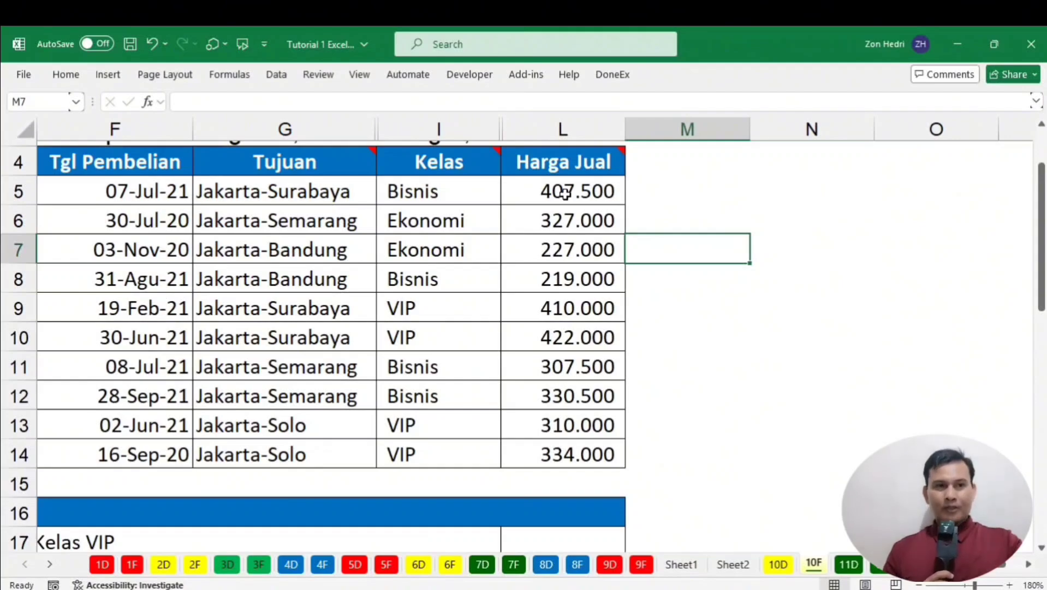
scroll(495, 310, down, 1)
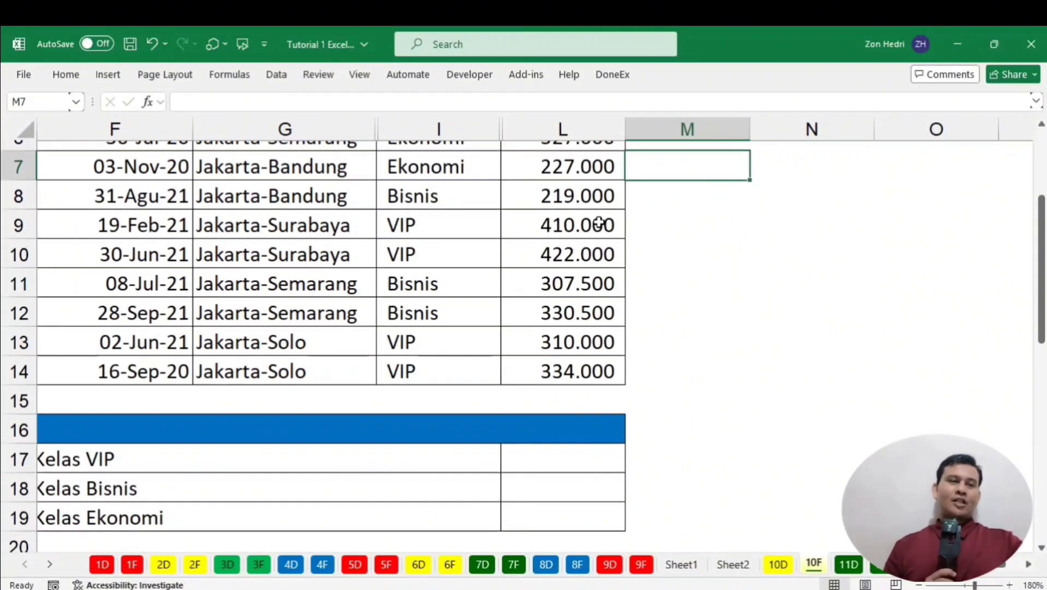
scroll(629, 197, up, 2)
scroll(545, 219, down, 1)
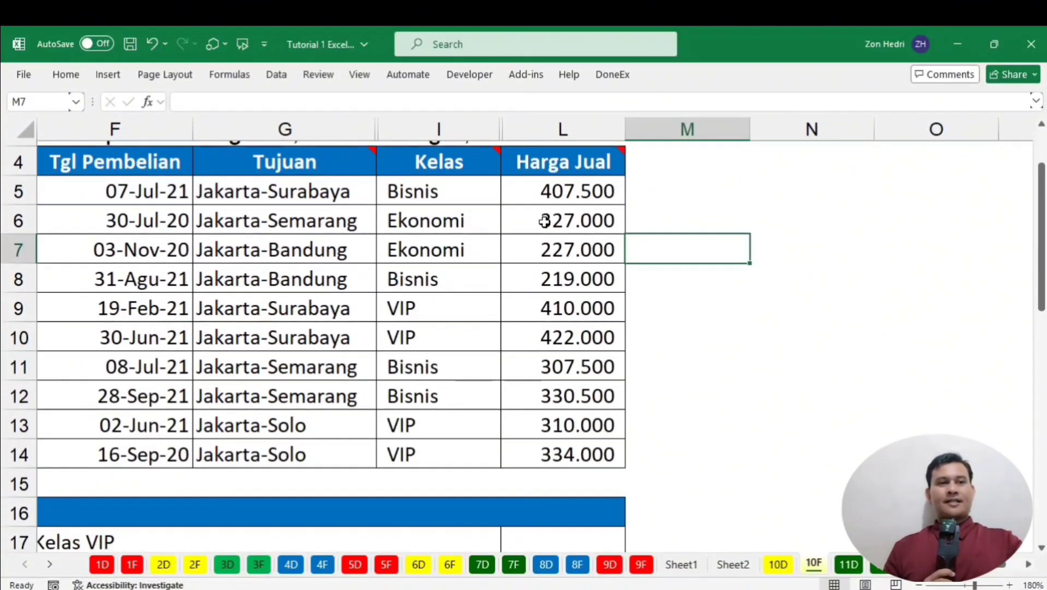
click(423, 310)
click(555, 309)
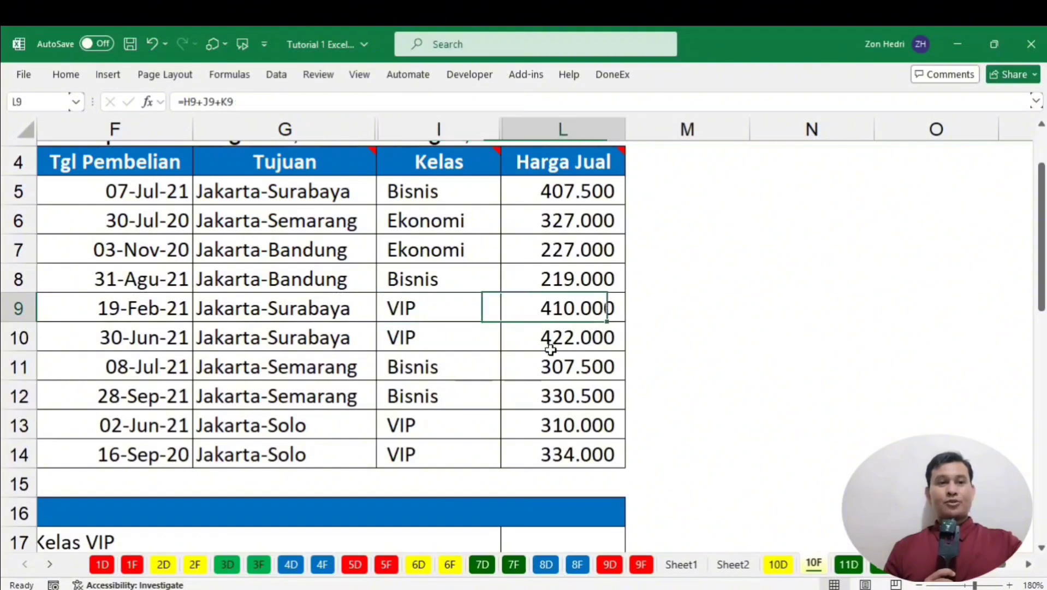
key(Down)
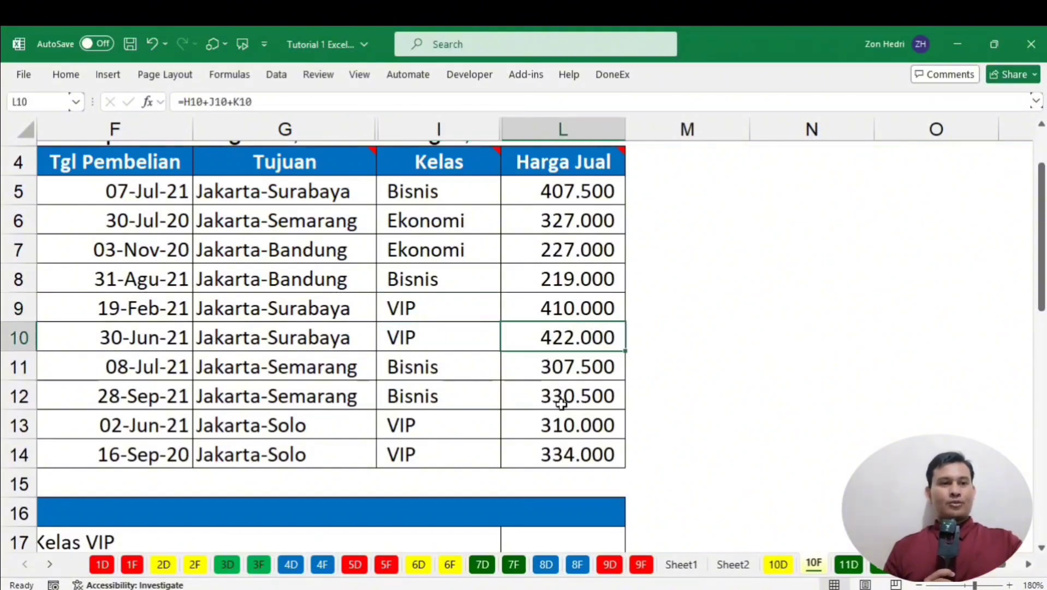
click(556, 430)
click(557, 451)
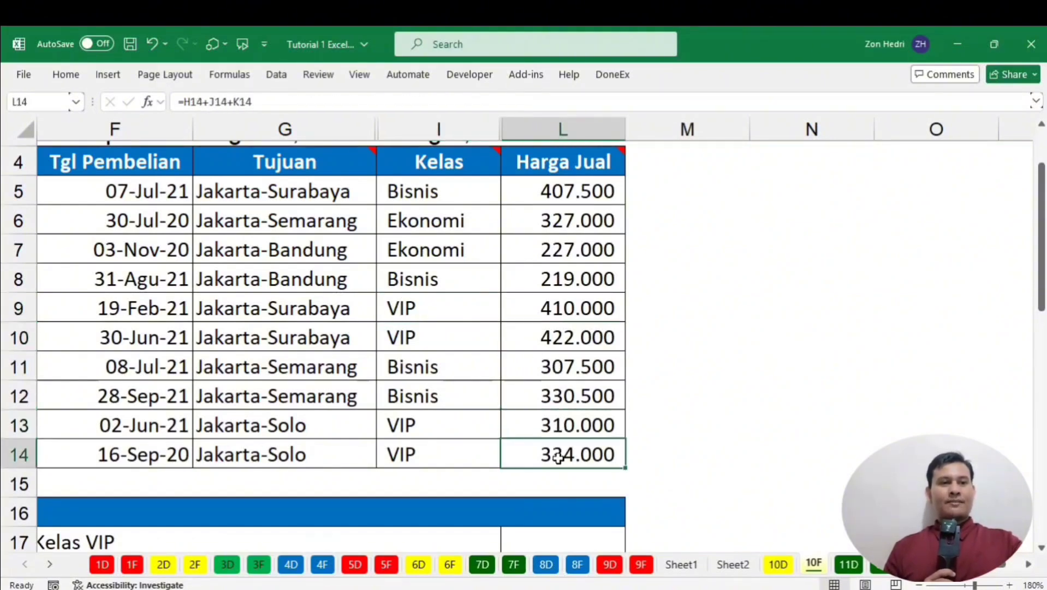
scroll(557, 437, down, 2)
click(546, 366)
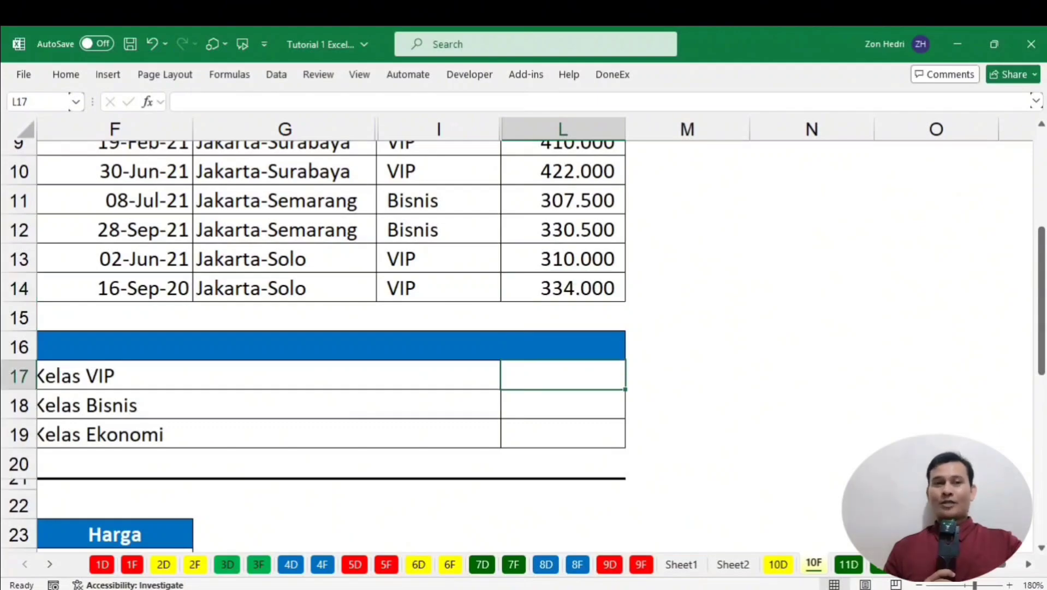
scroll(515, 335, left, 5)
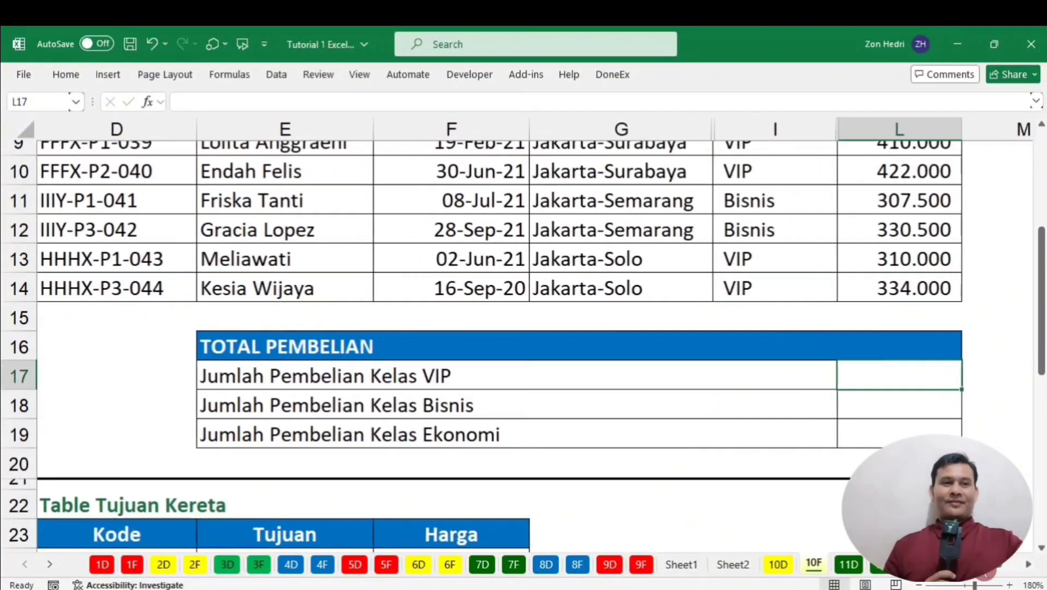
scroll(722, 368, right, 2)
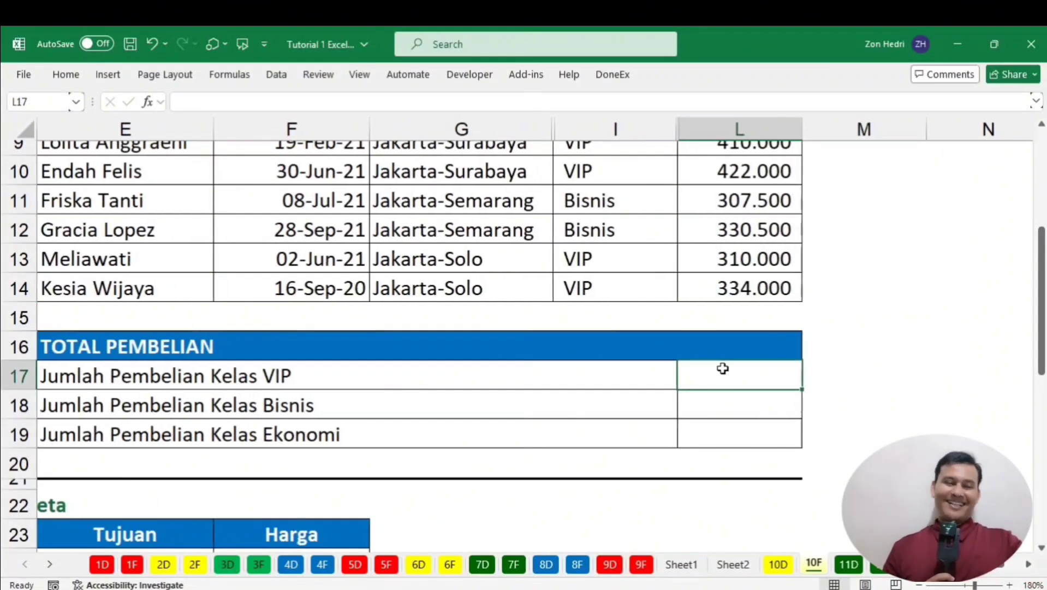
click(235, 405)
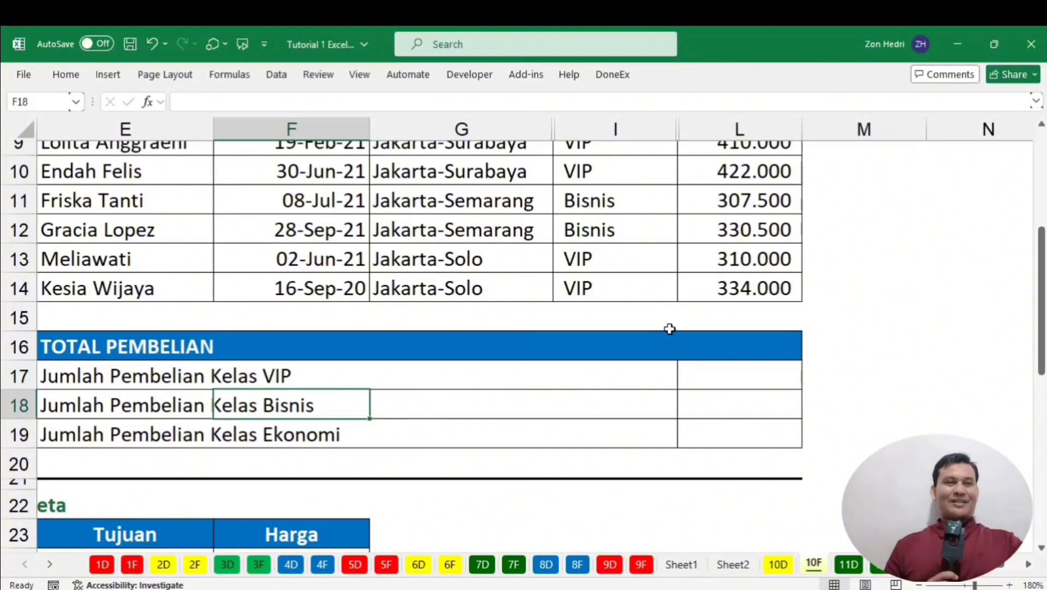
scroll(669, 329, up, 3)
scroll(669, 329, down, 1)
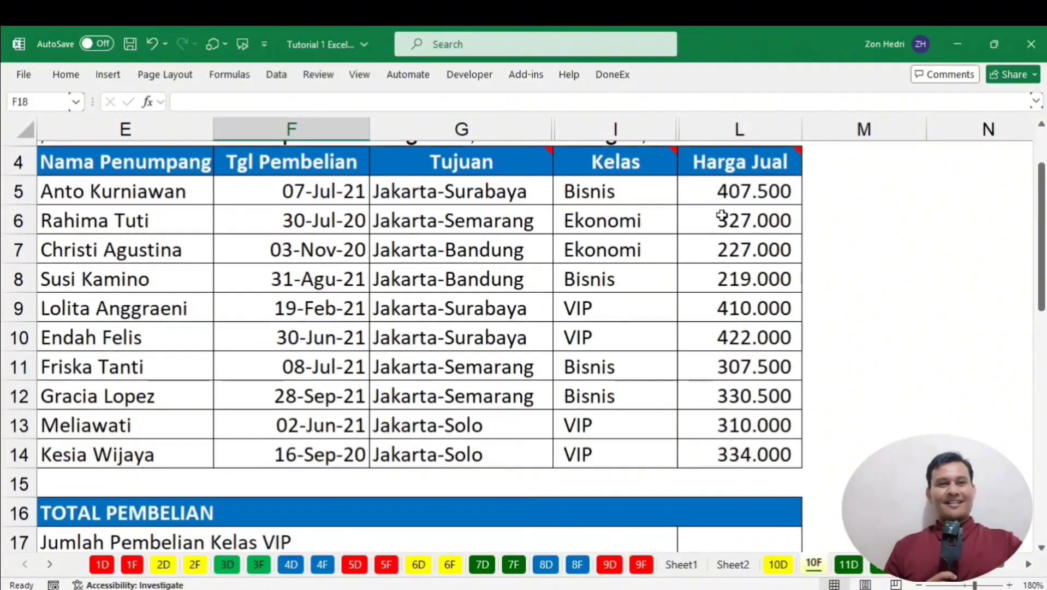
click(718, 282)
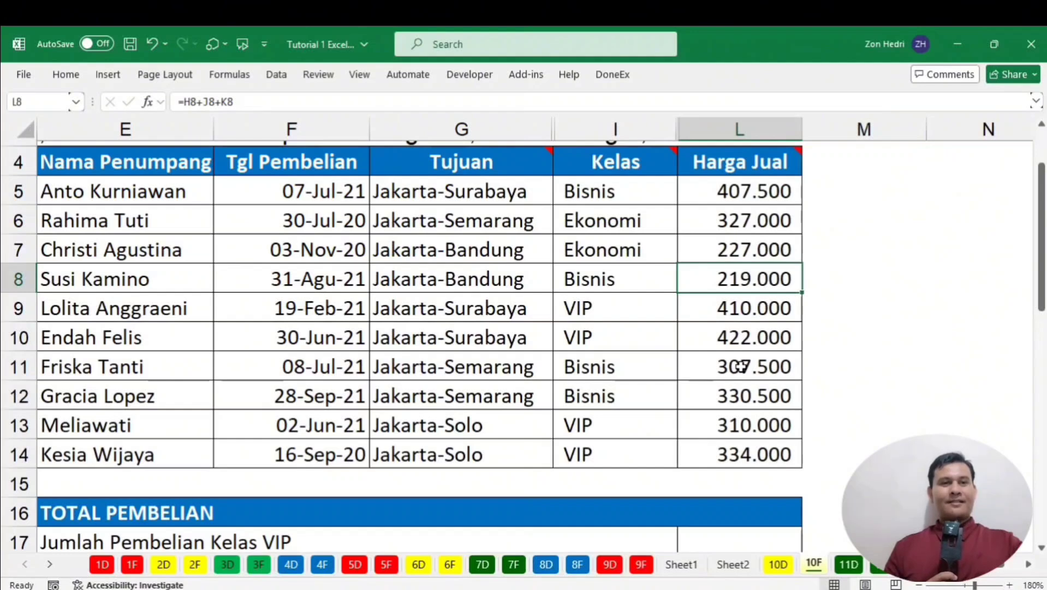
click(741, 366)
click(733, 401)
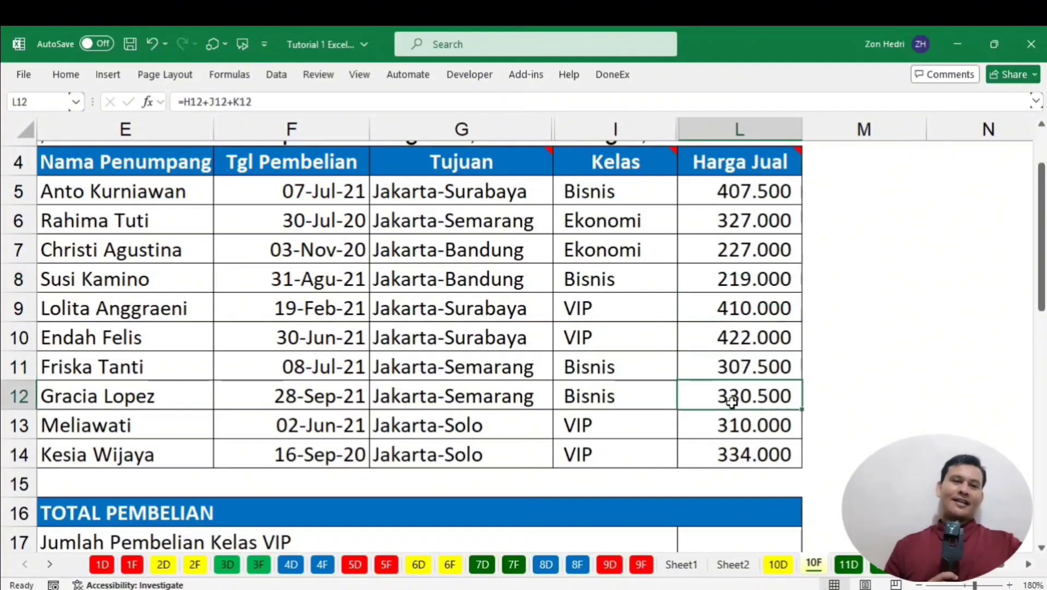
scroll(732, 407, down, 1)
click(703, 487)
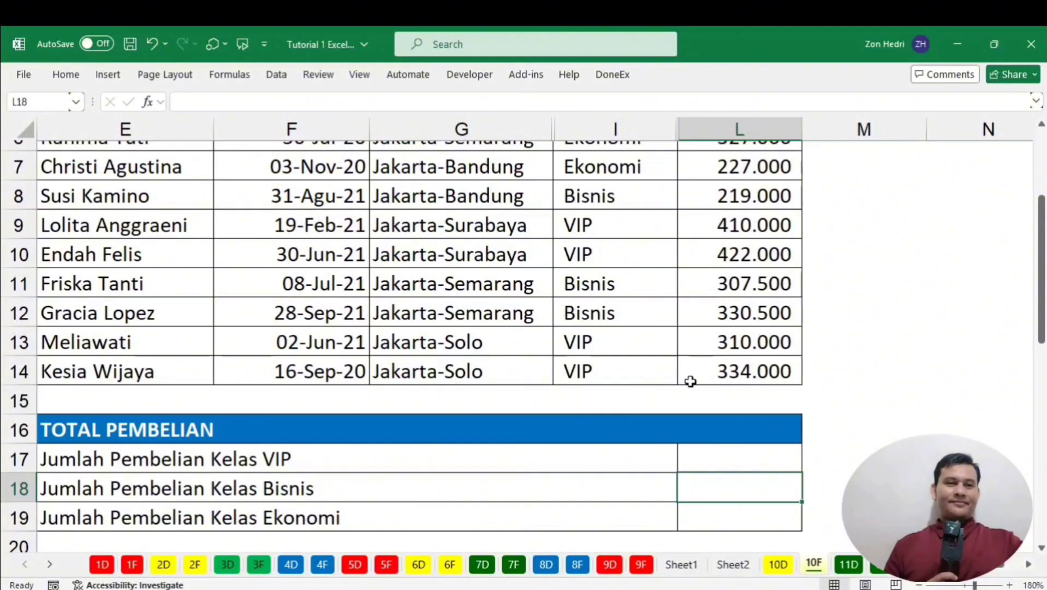
scroll(689, 379, up, 2)
scroll(690, 379, down, 2)
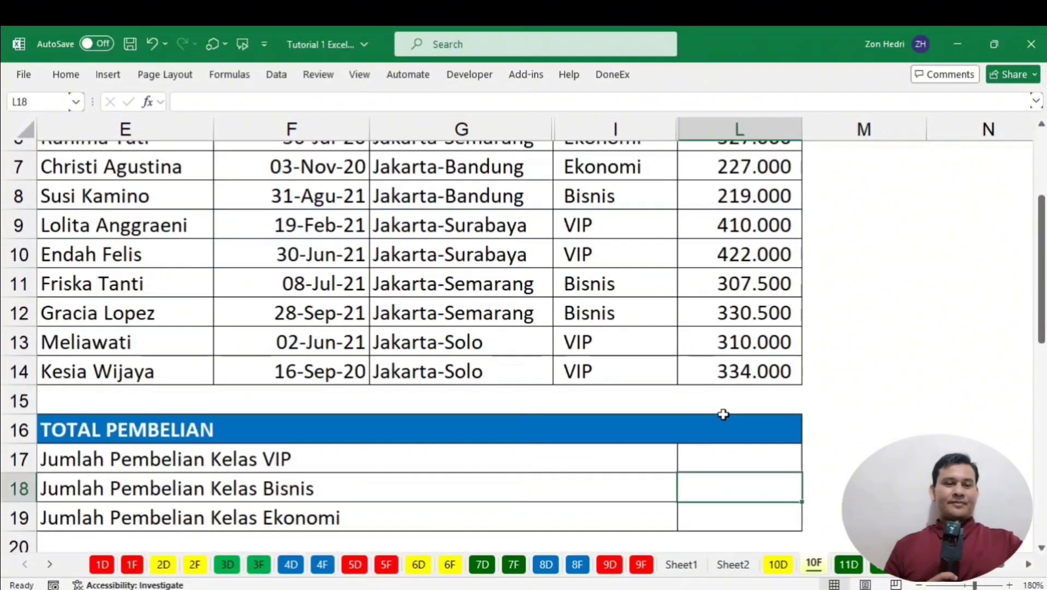
scroll(734, 355, up, 2)
drag(710, 275, 733, 450)
click(701, 210)
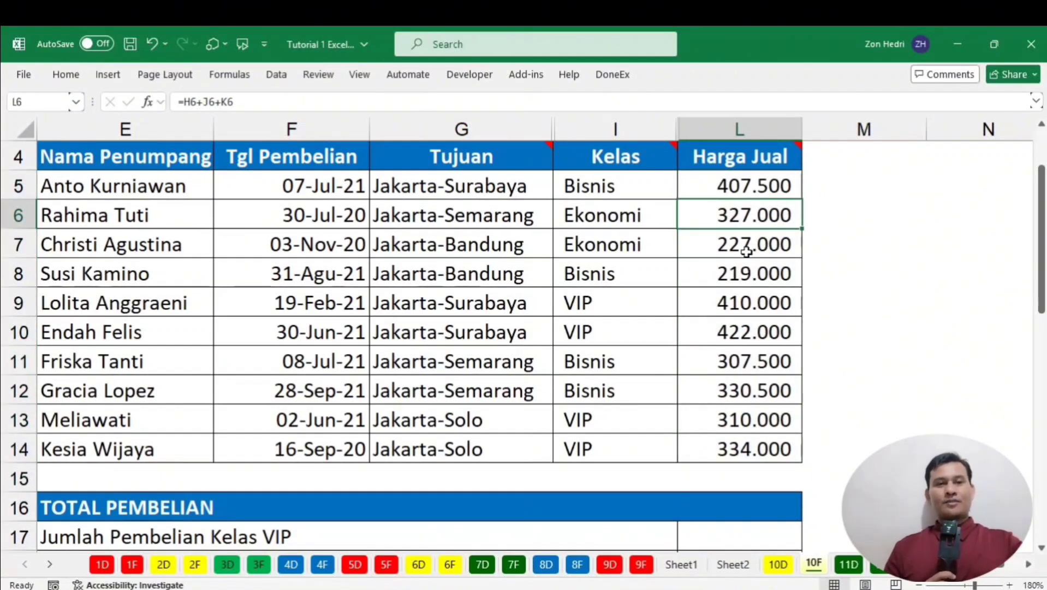
scroll(746, 251, down, 2)
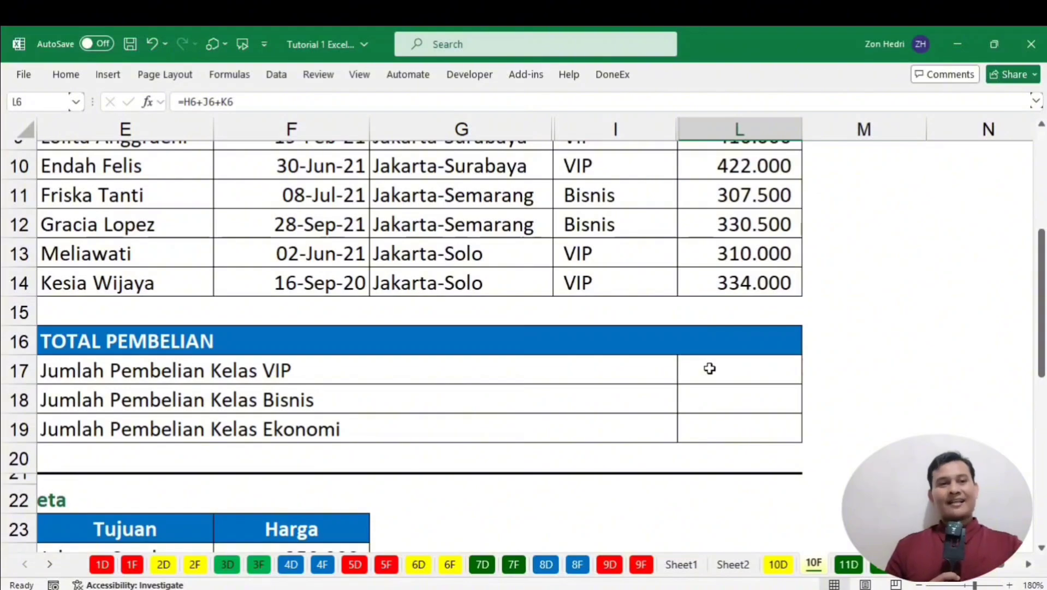
scroll(768, 273, up, 2)
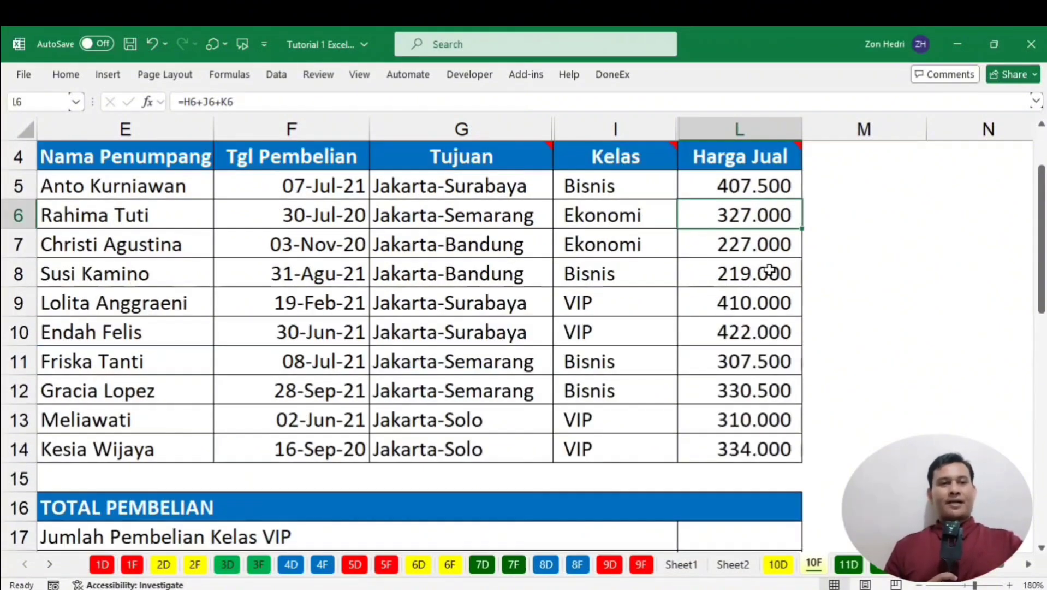
scroll(770, 270, down, 3)
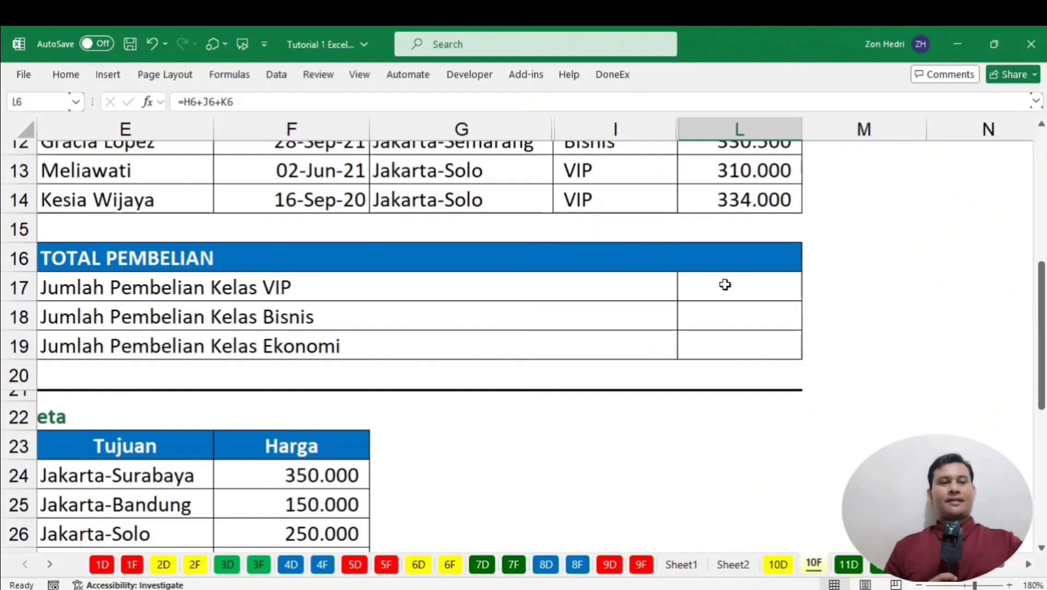
Start a formula in VIP total cell L17 reading =sumif(.
click(738, 289)
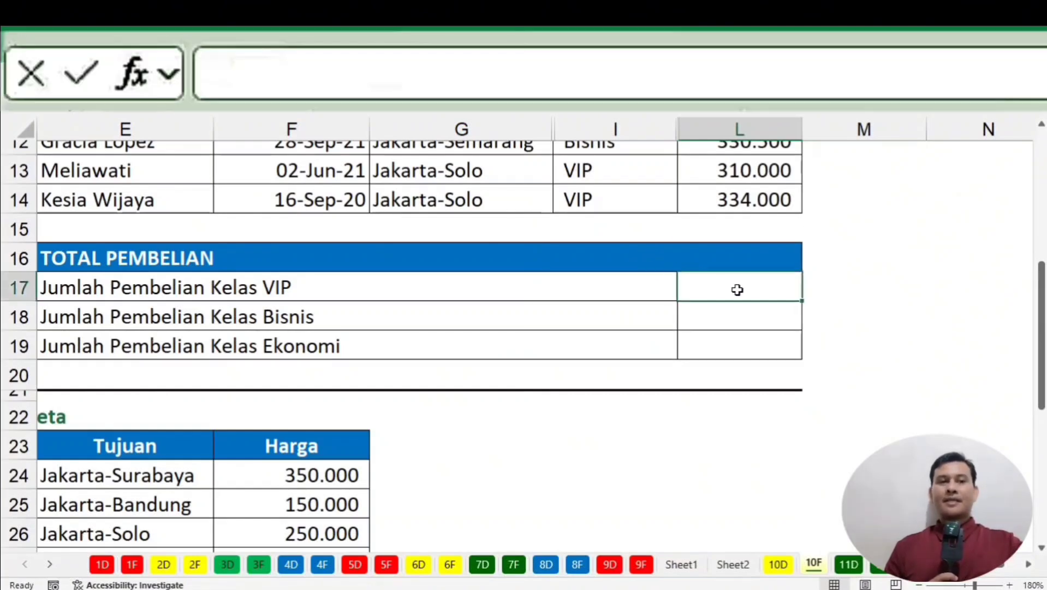
text(=s)
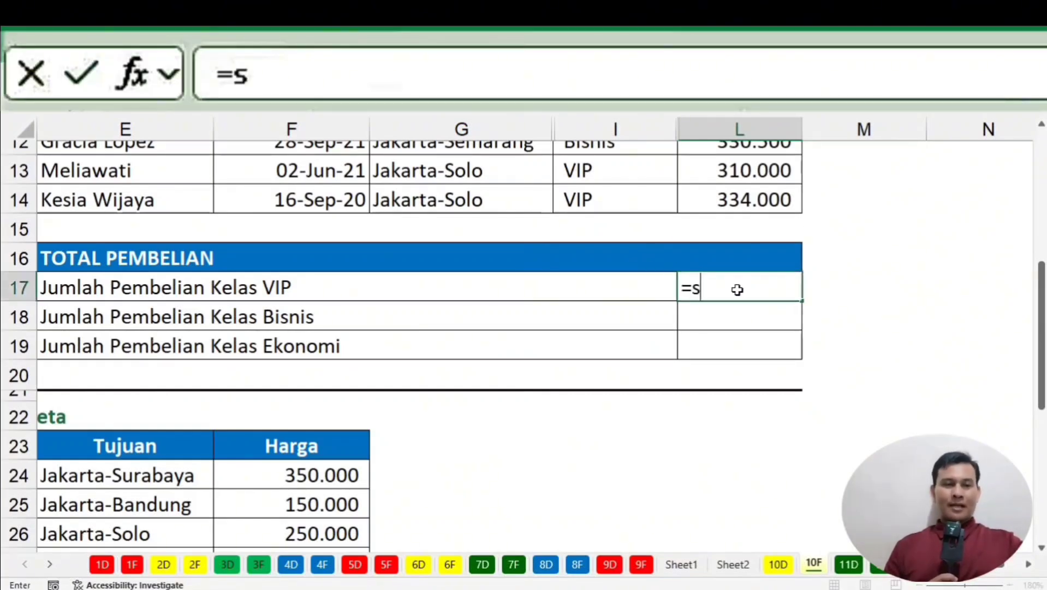
text(uumi)
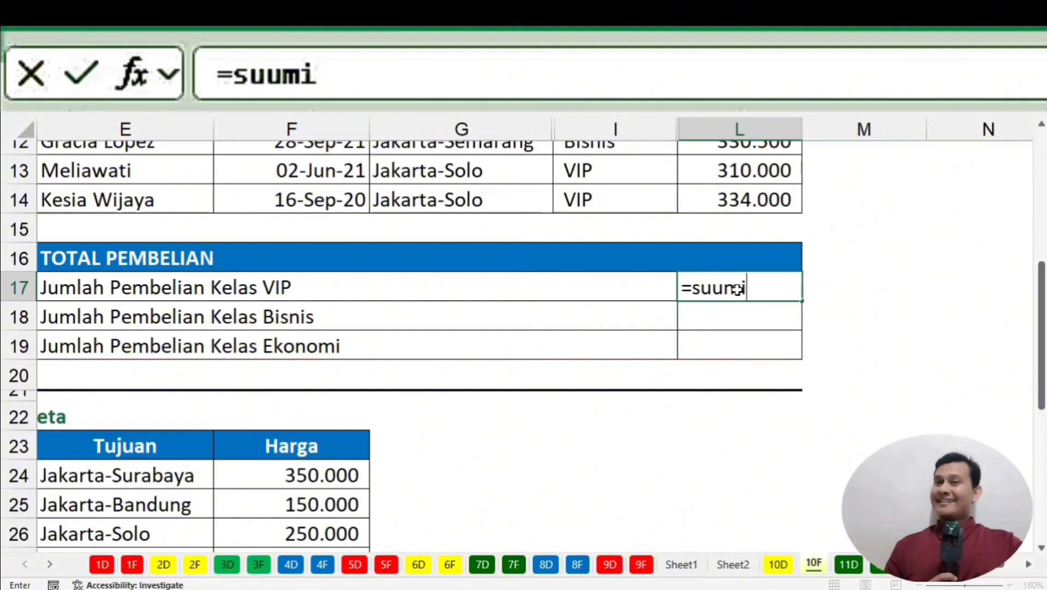
key(BackSpace)
key(BackSpace)
key(BackSpace)
text(mif)
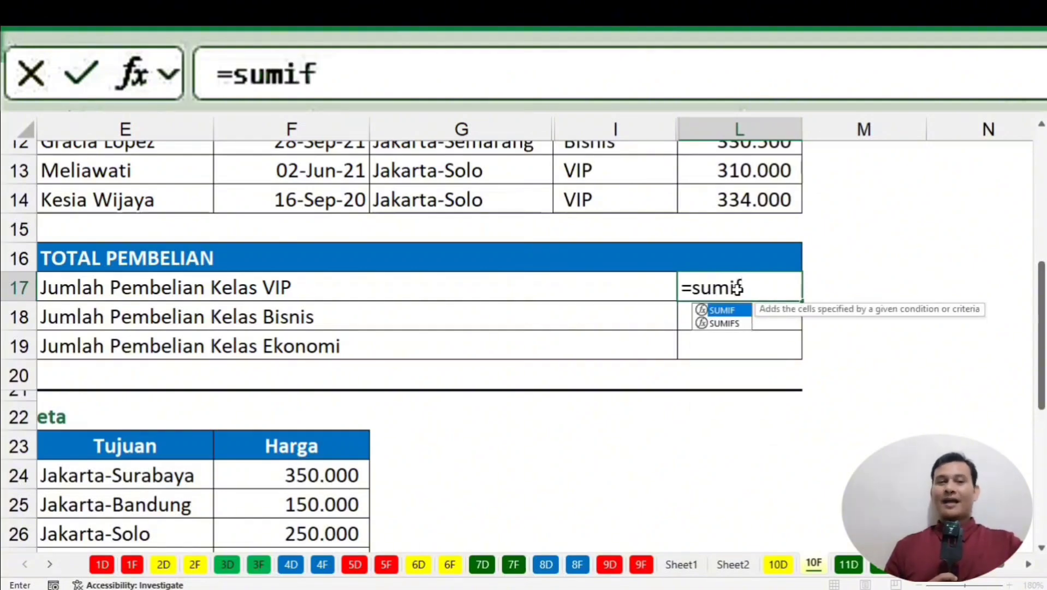
text(()
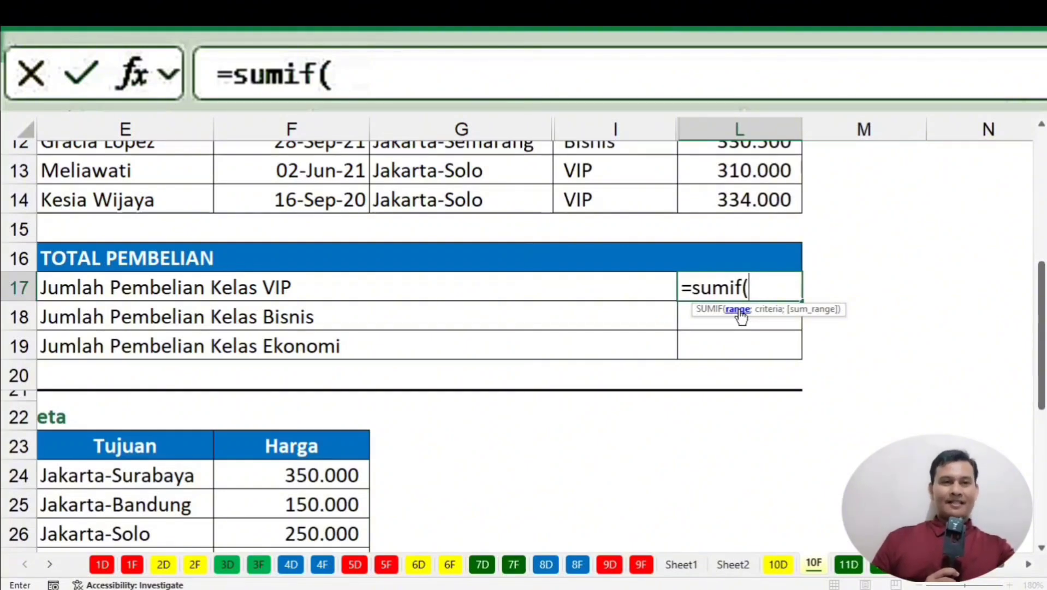
scroll(701, 216, up, 4)
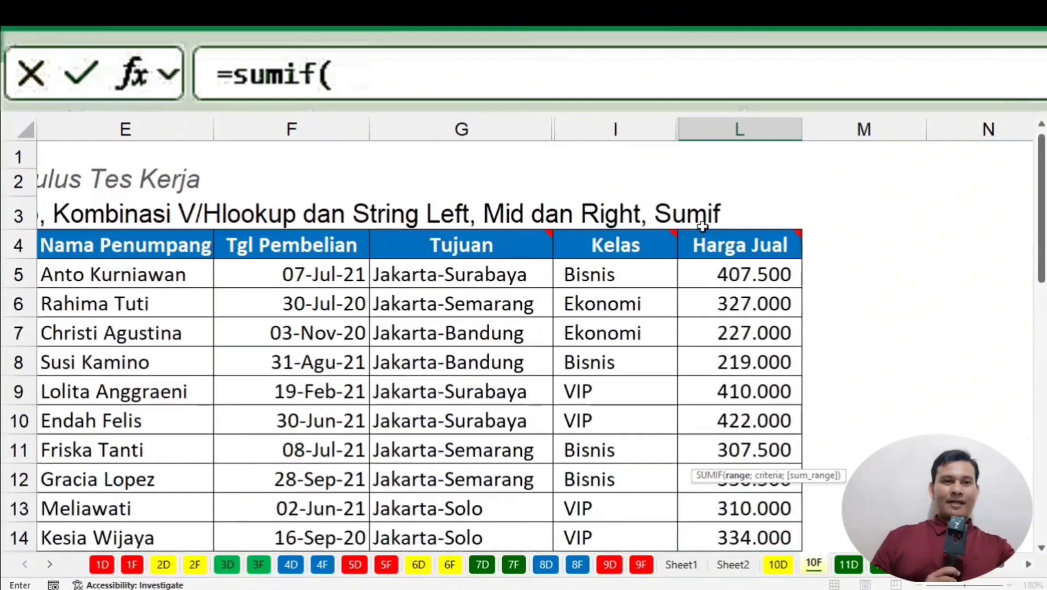
Enter the Kelas range I5:I14 and the criterion "VIP" as the SUMIF's first arguments.
drag(595, 276, 630, 463)
scroll(626, 397, up, 1)
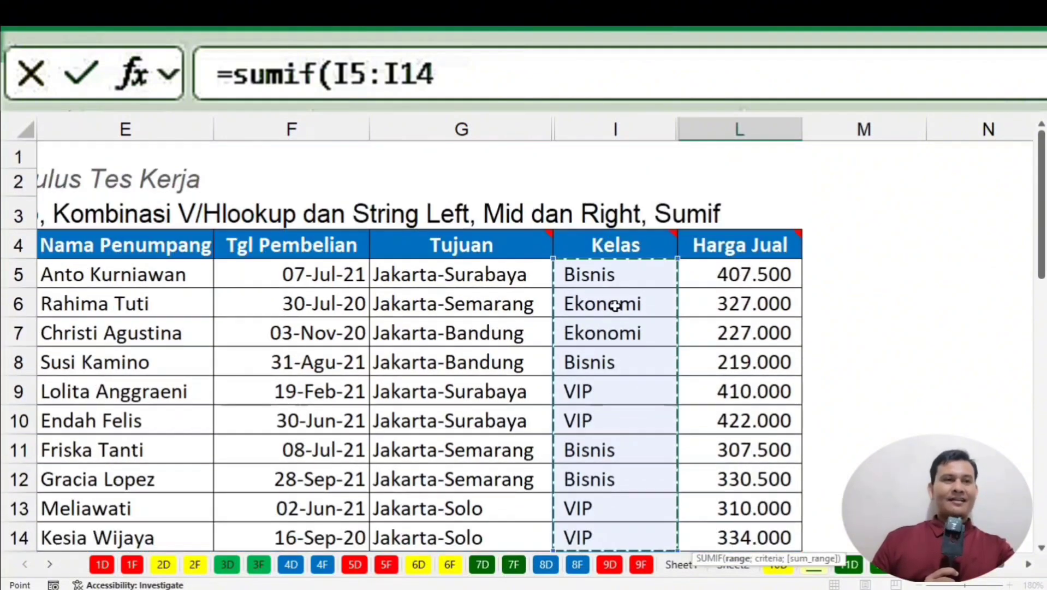
scroll(624, 334, down, 3)
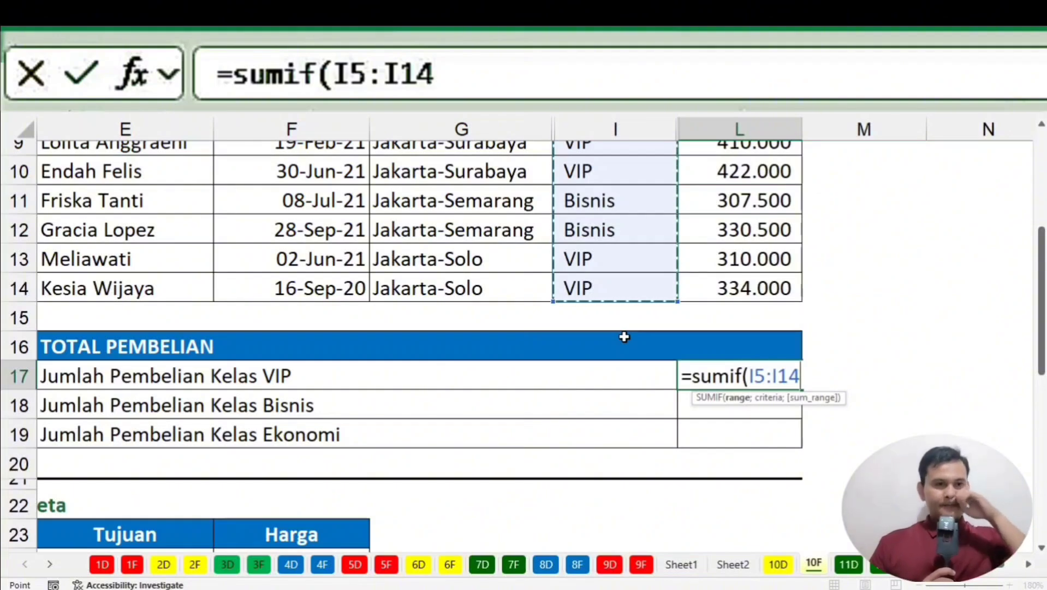
text(;)
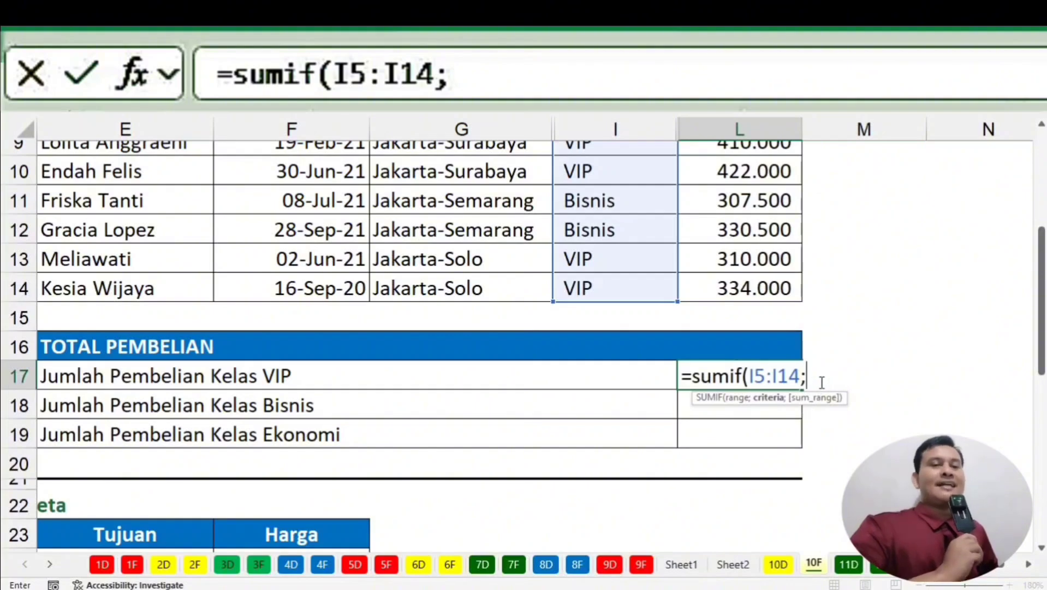
scroll(832, 362, up, 2)
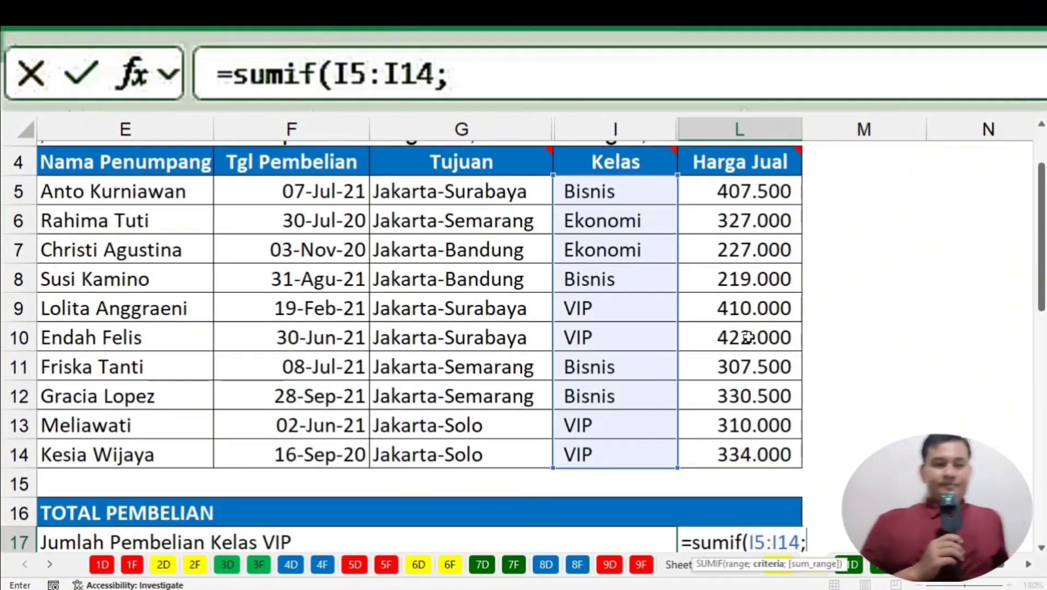
scroll(265, 442, down, 2)
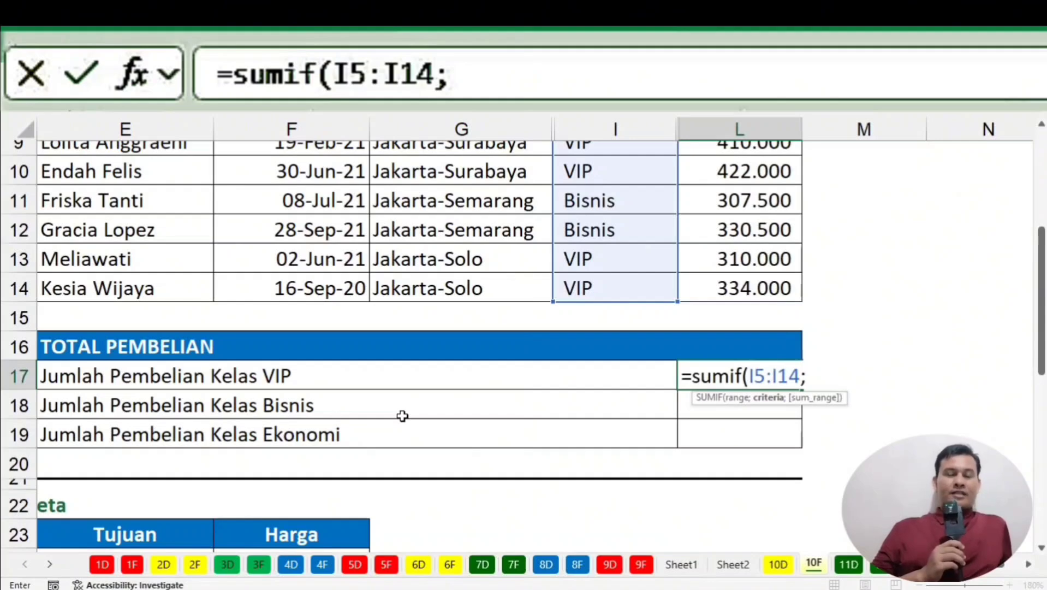
text("V)
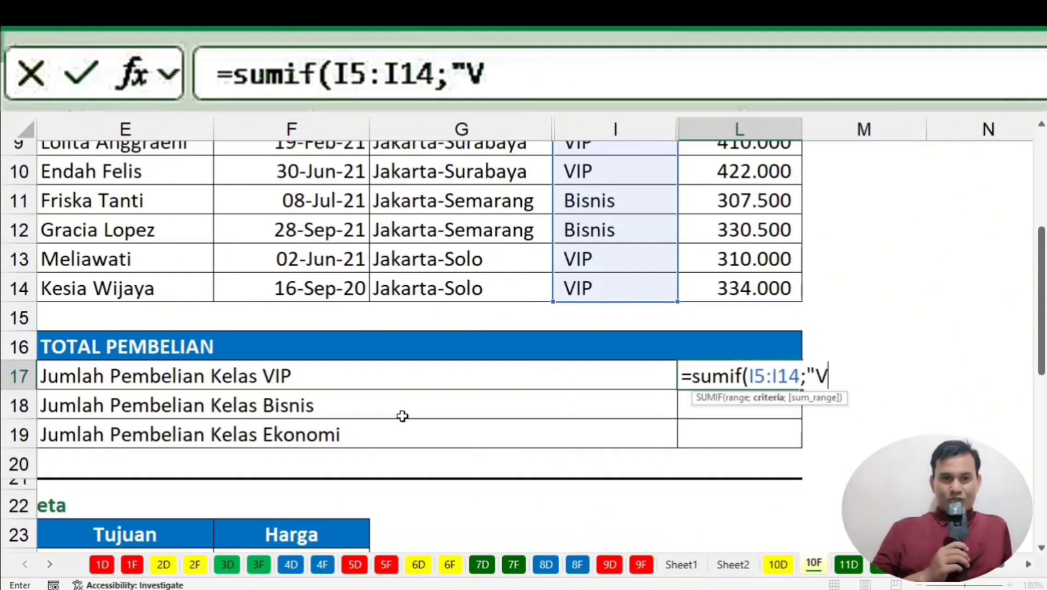
text(IP")
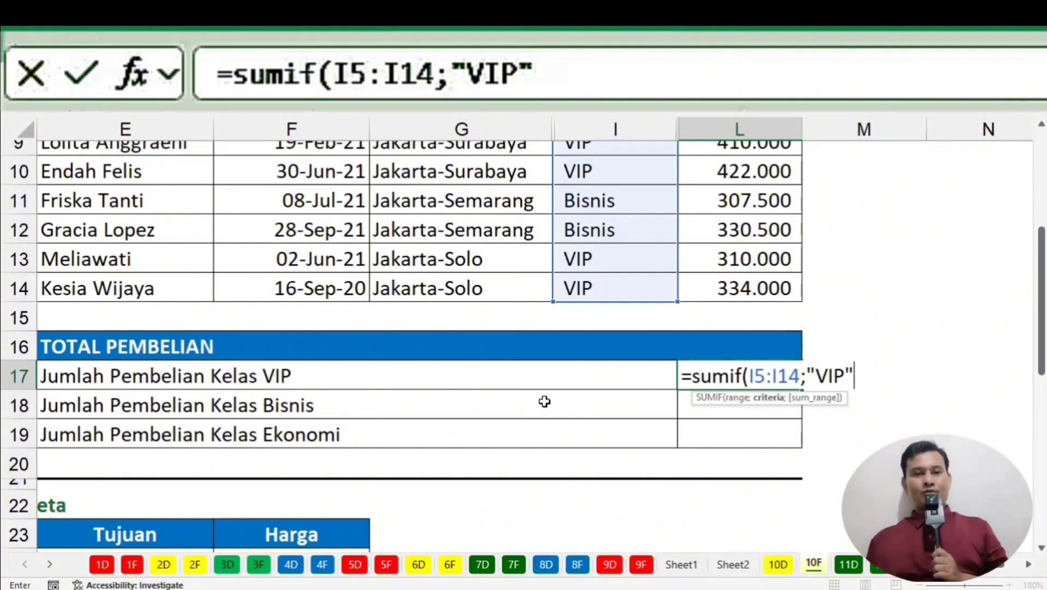
text(;)
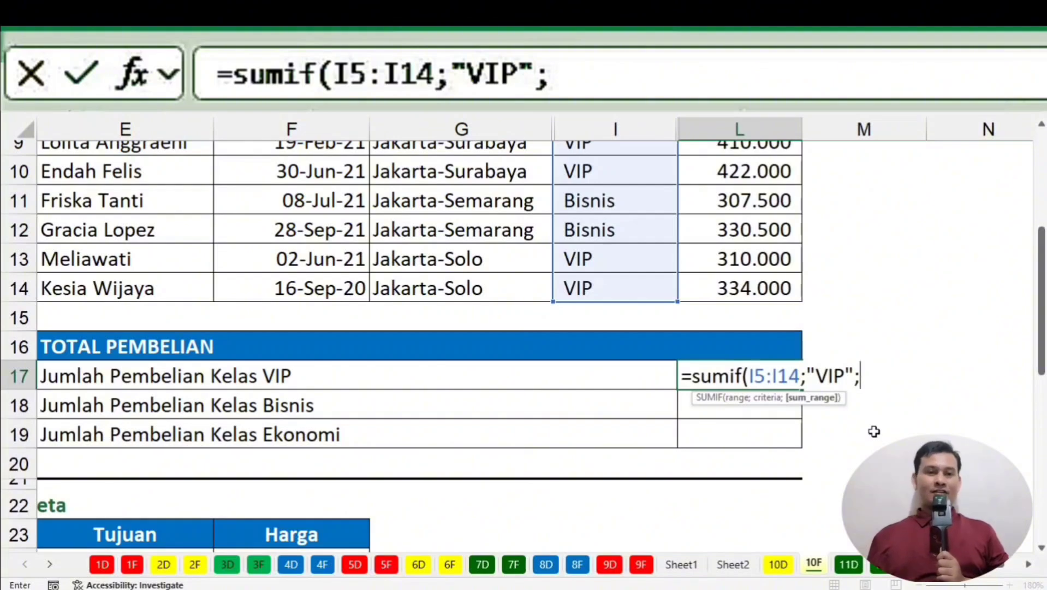
scroll(874, 432, up, 2)
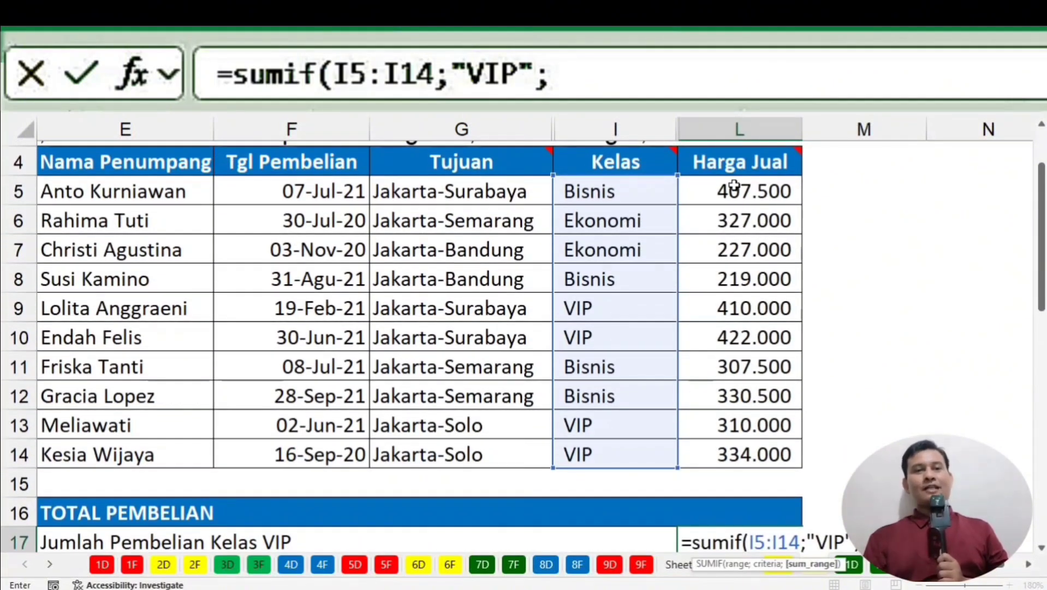
Add Harga Jual L5:L14 as the sum range and commit, giving a VIP total of 1.476.000.
drag(736, 188, 752, 452)
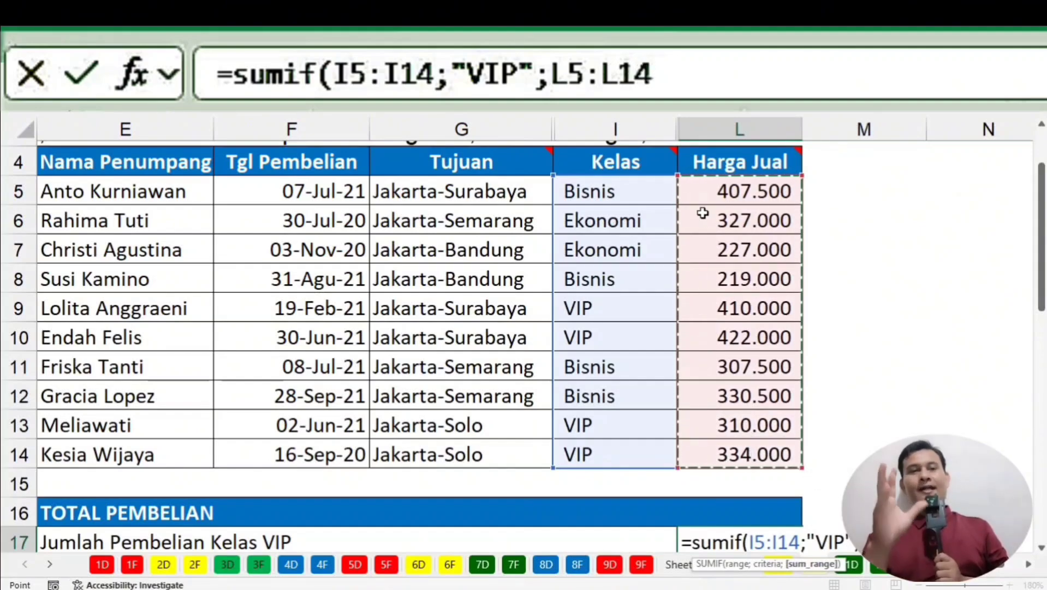
scroll(810, 280, down, 3)
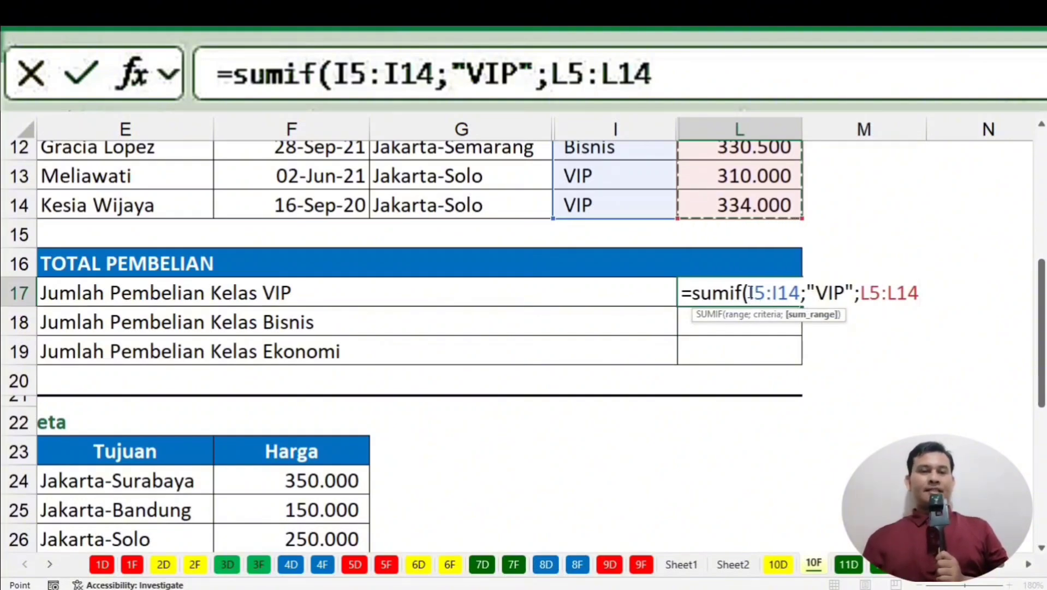
click(787, 293)
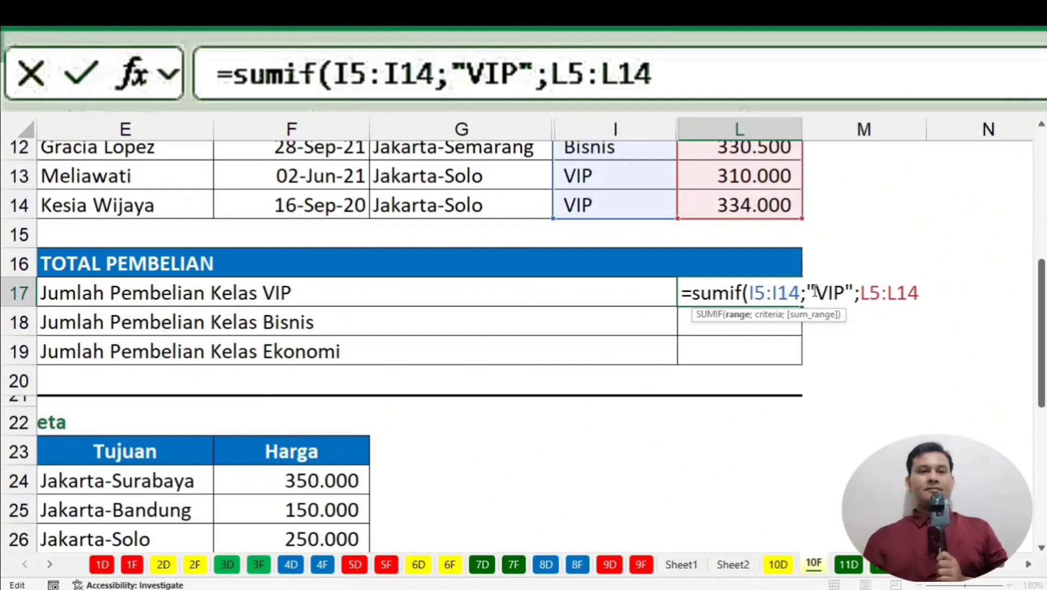
drag(813, 290, 841, 295)
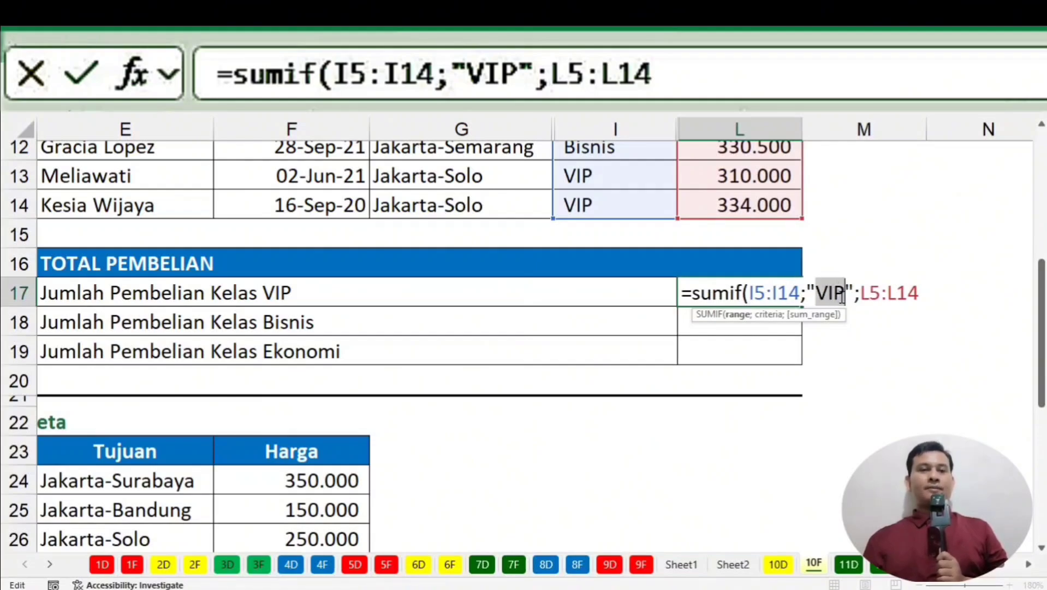
click(774, 297)
scroll(612, 280, up, 2)
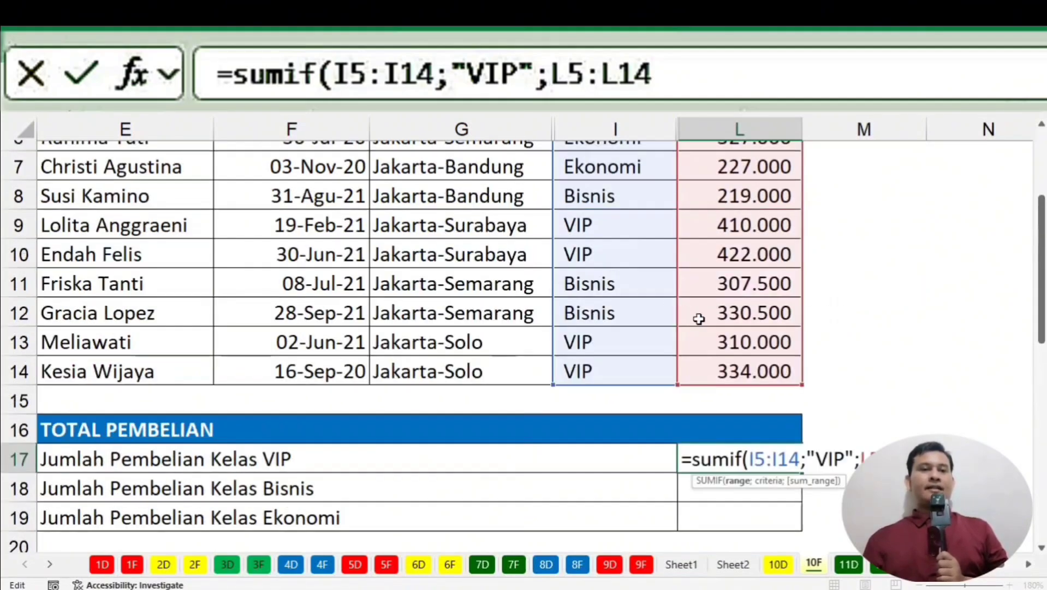
scroll(698, 319, down, 2)
drag(753, 295, 919, 295)
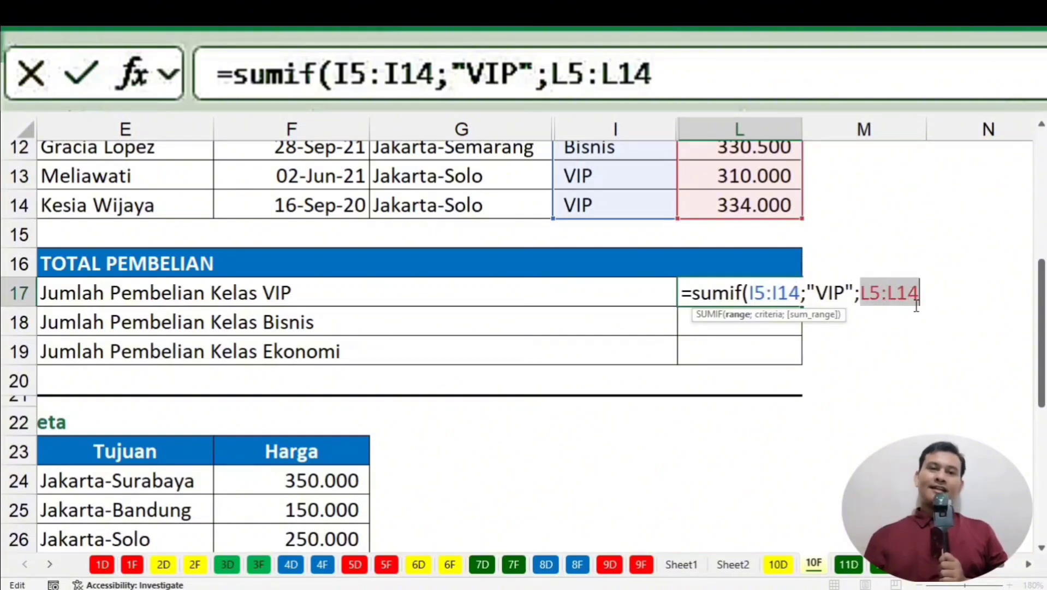
scroll(873, 275, up, 1)
scroll(873, 275, up, 2)
scroll(872, 274, down, 1)
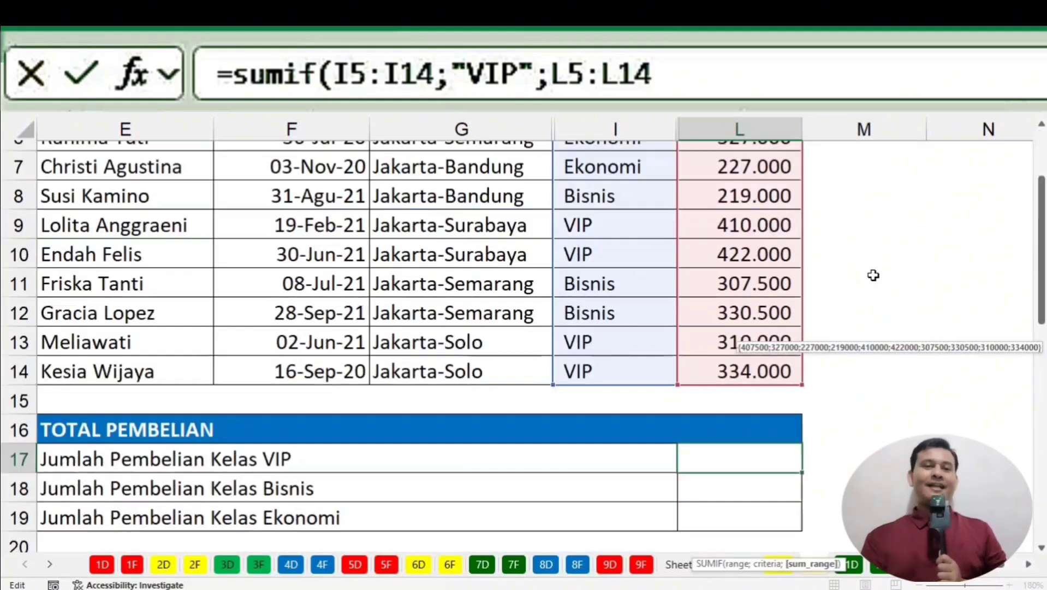
scroll(872, 277, up, 1)
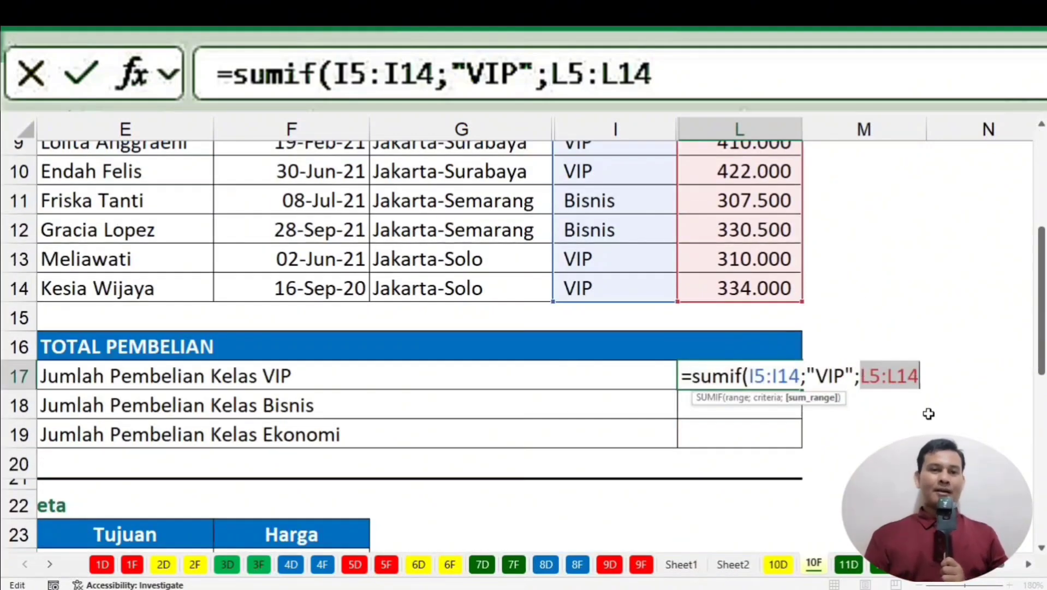
key(Return)
scroll(928, 411, down, 1)
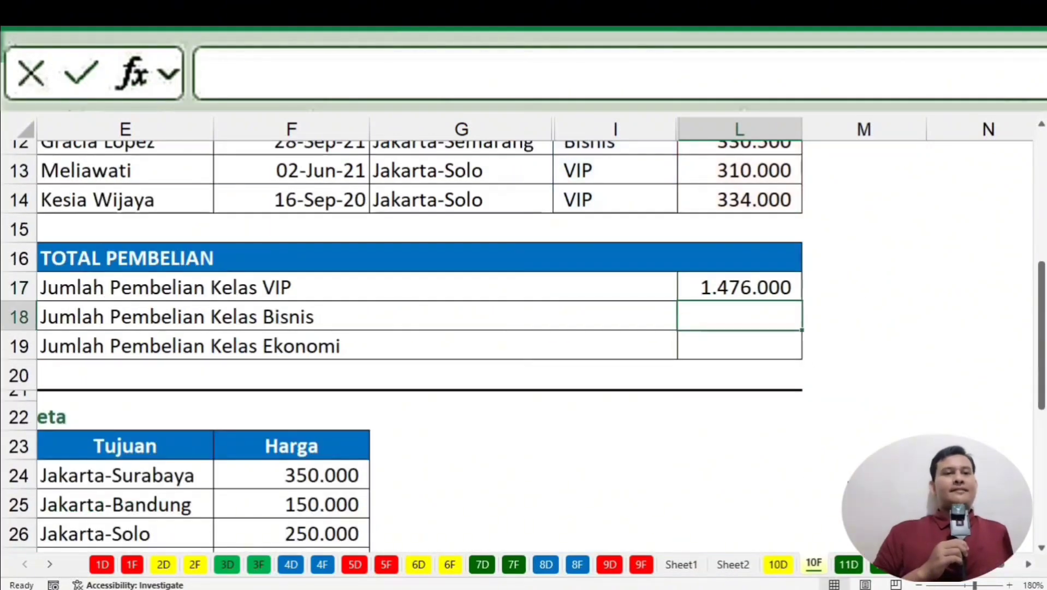
click(713, 284)
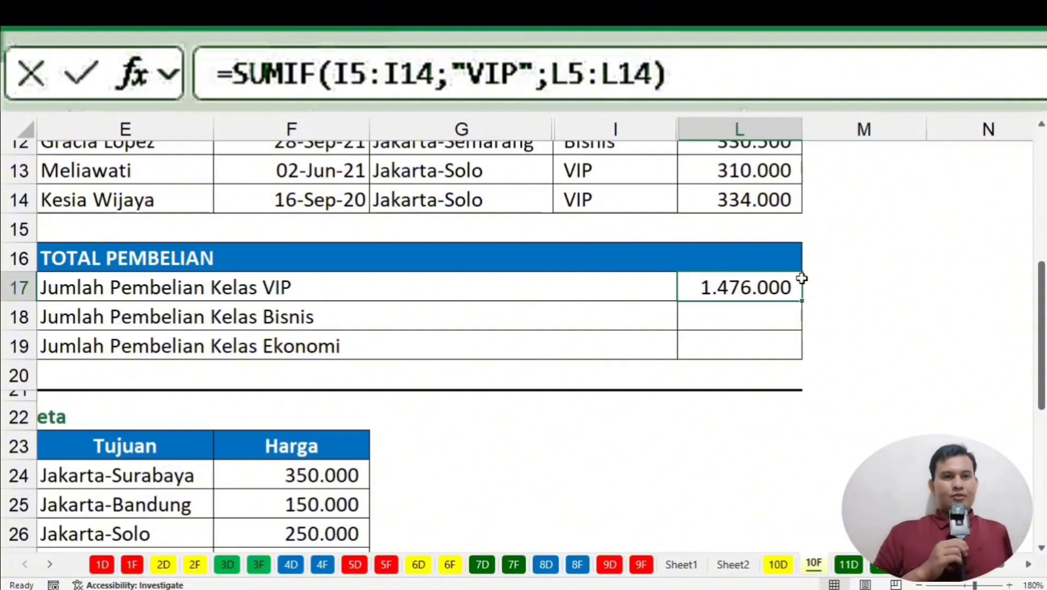
click(857, 278)
scroll(860, 279, up, 3)
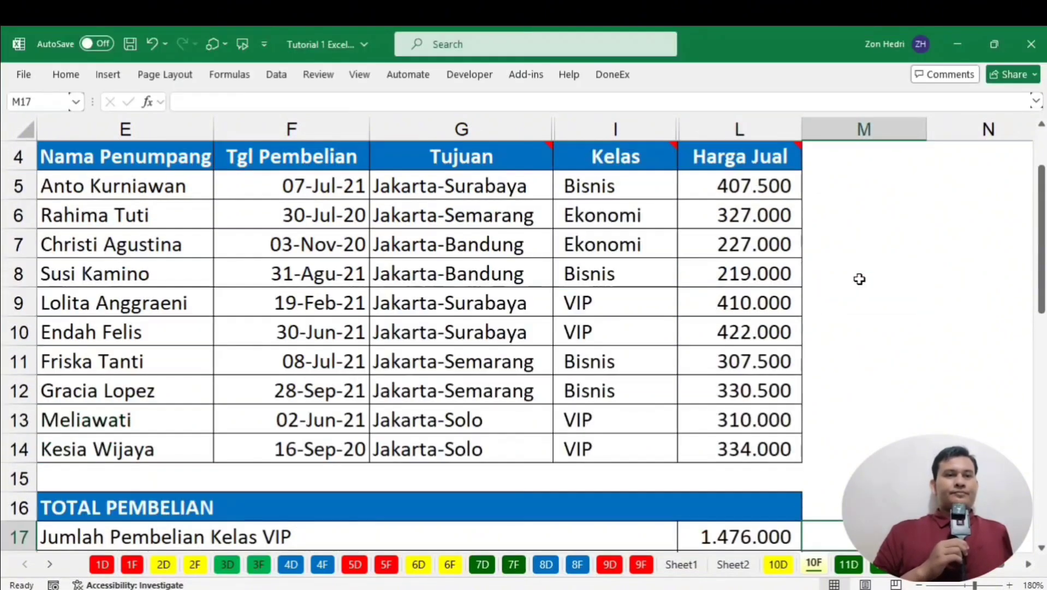
click(732, 302)
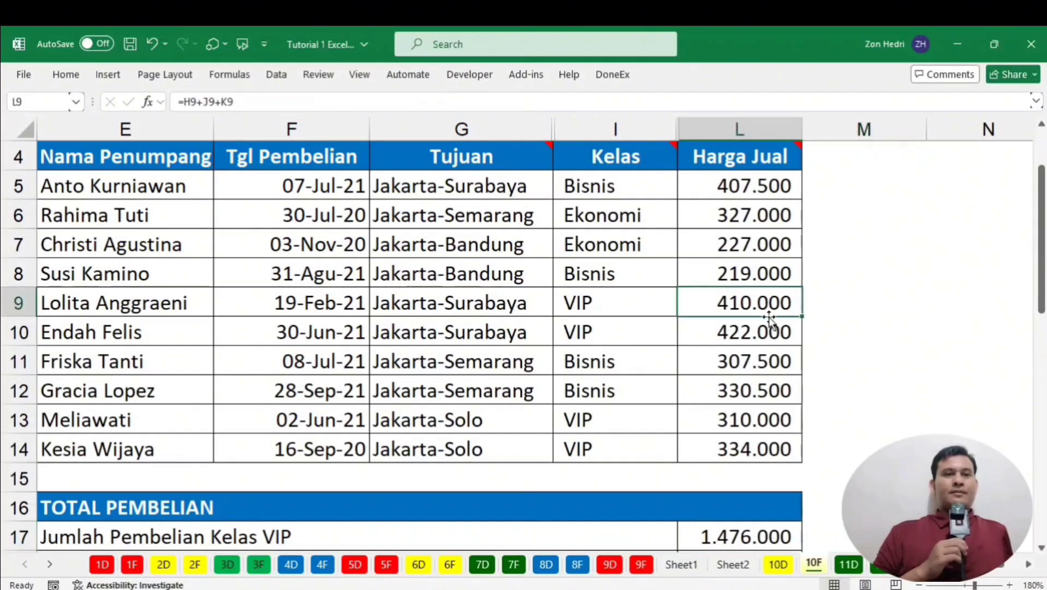
click(740, 334)
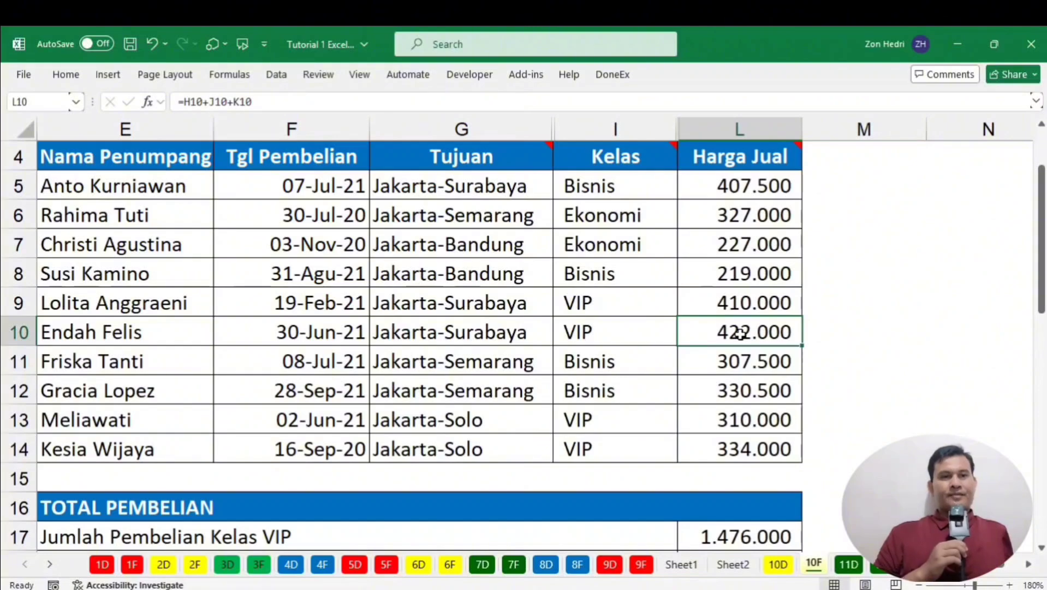
scroll(748, 334, down, 1)
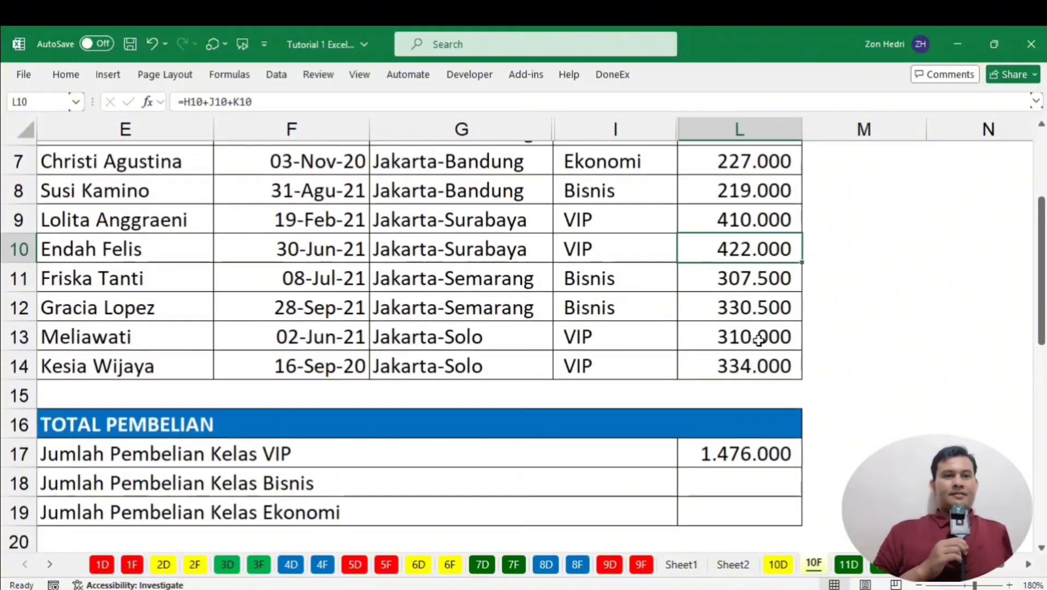
click(863, 332)
scroll(847, 401, up, 2)
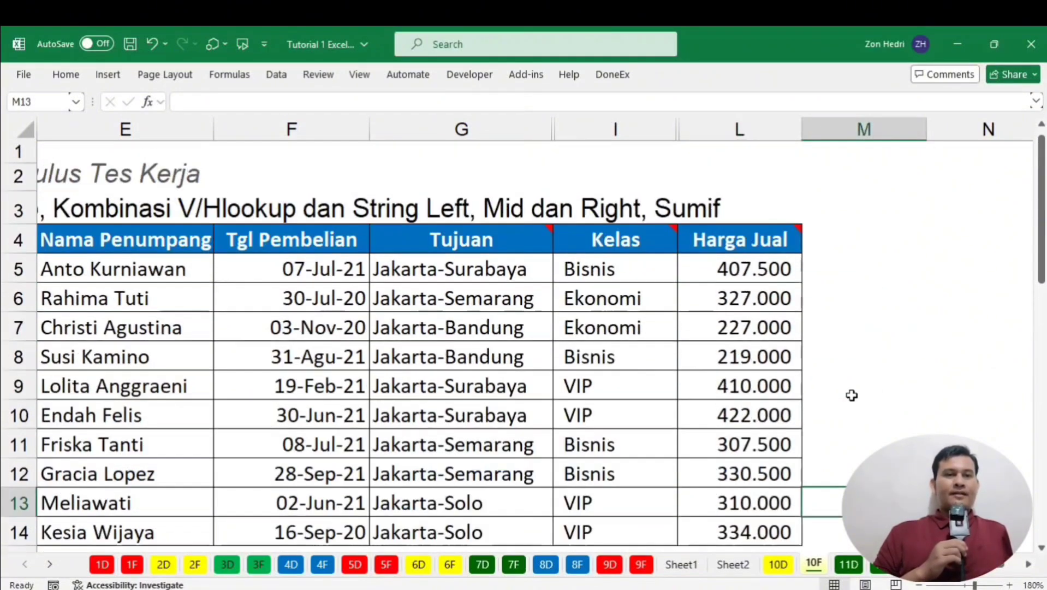
click(707, 379)
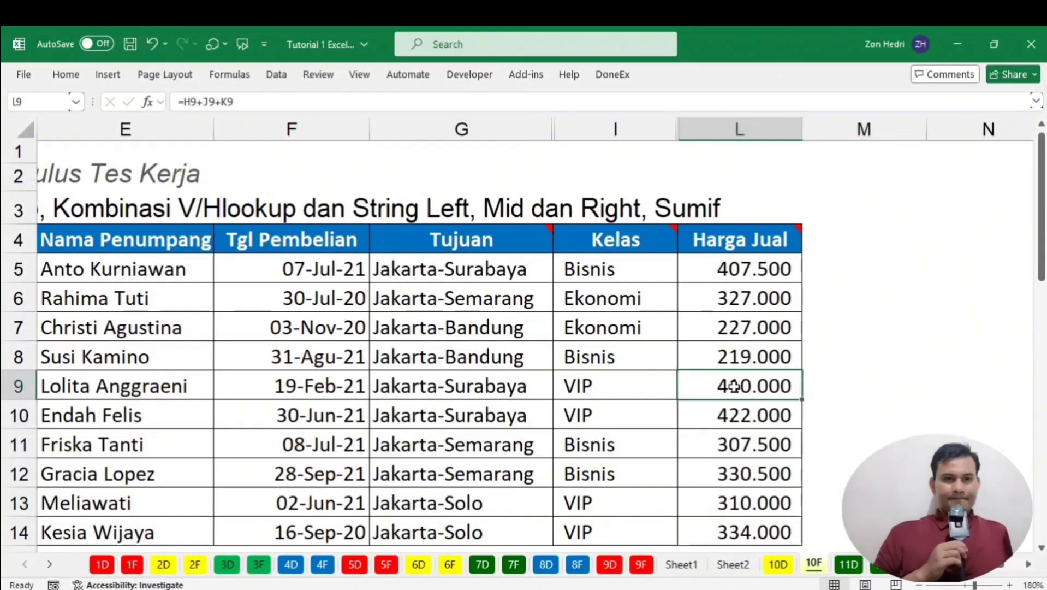
click(732, 418)
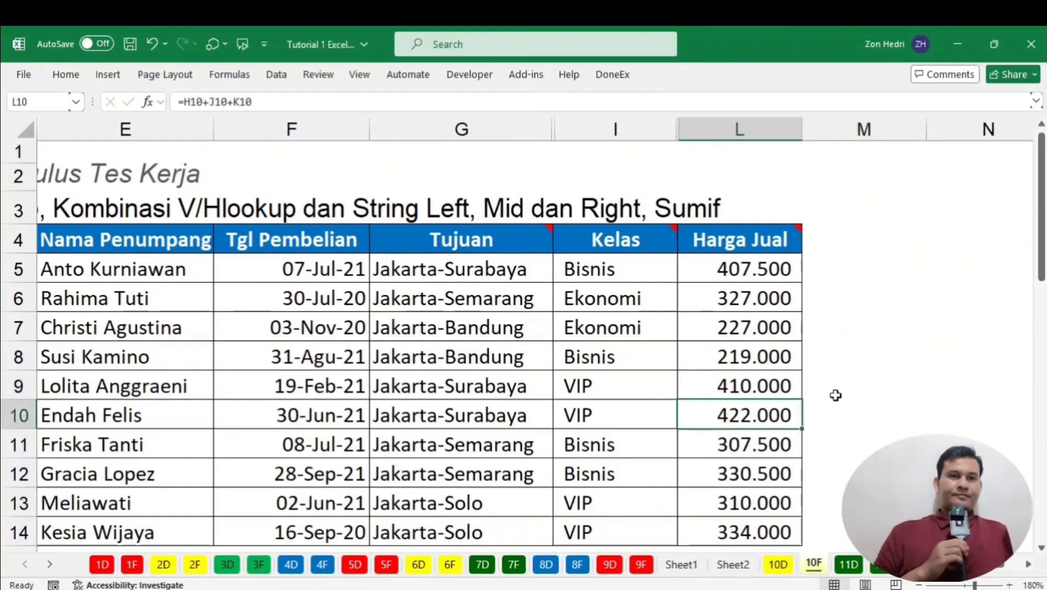
click(835, 394)
scroll(768, 329, down, 1)
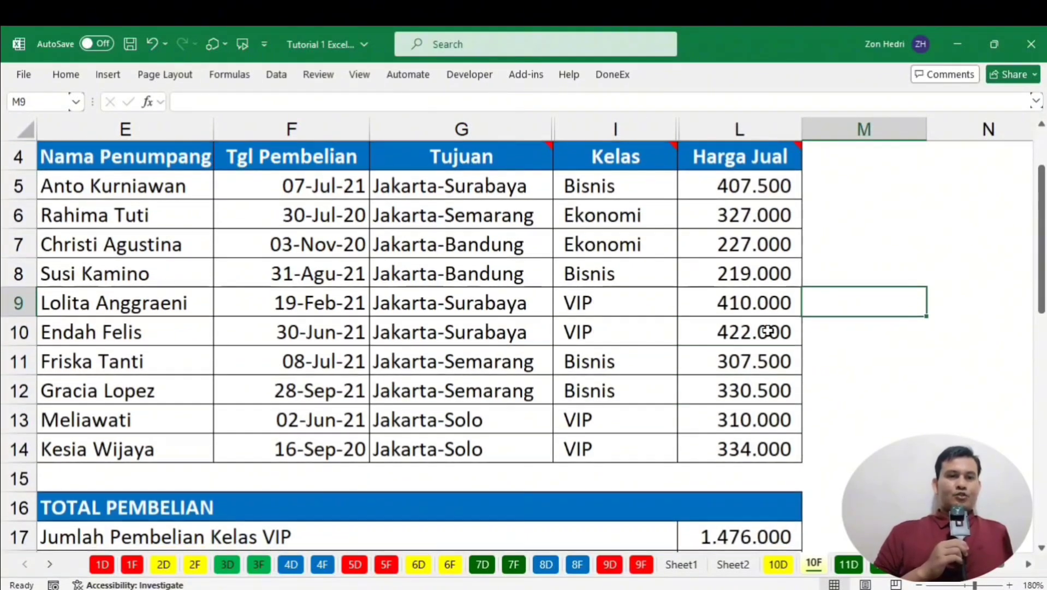
click(723, 303)
click(726, 333)
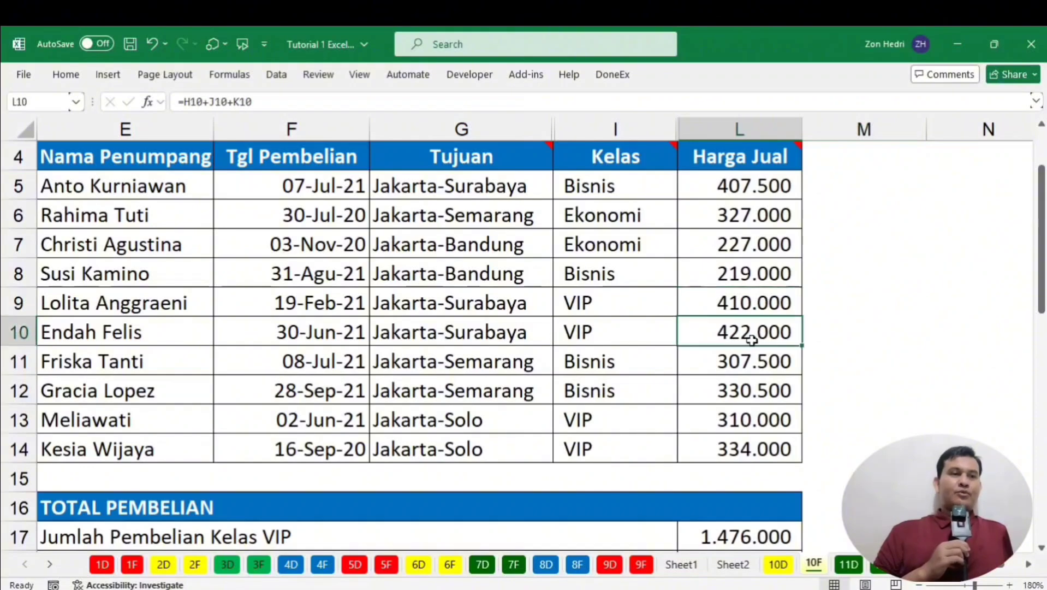
scroll(752, 340, down, 1)
click(731, 336)
click(734, 365)
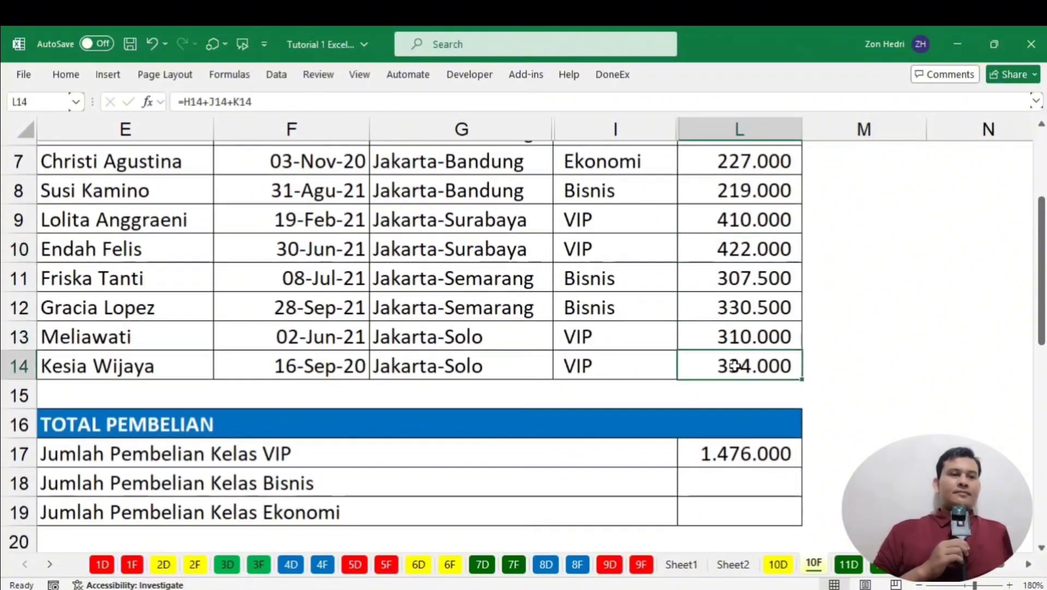
scroll(748, 375, down, 2)
click(713, 287)
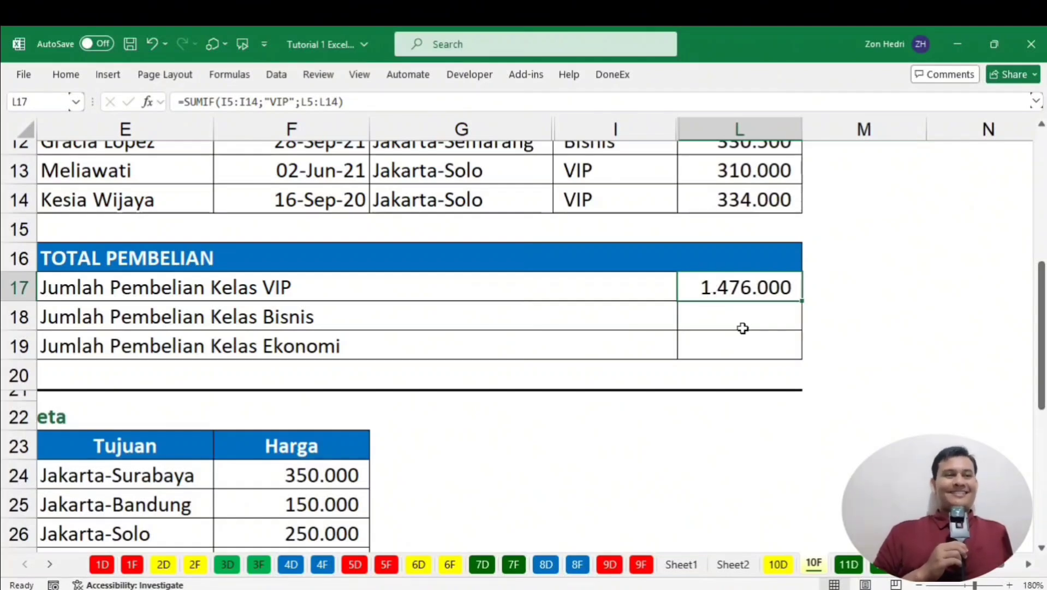
click(716, 319)
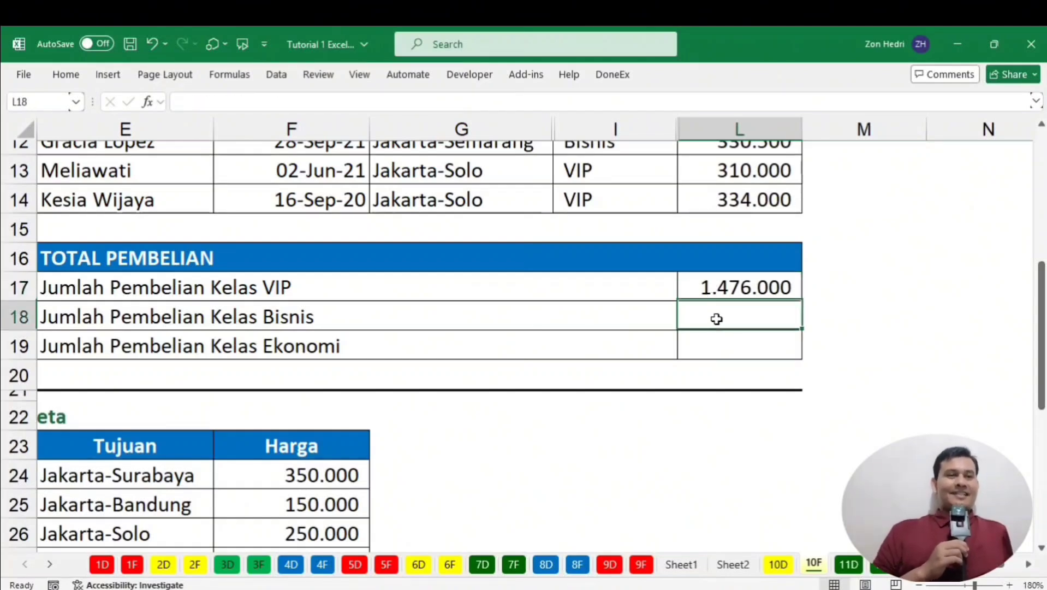
click(715, 288)
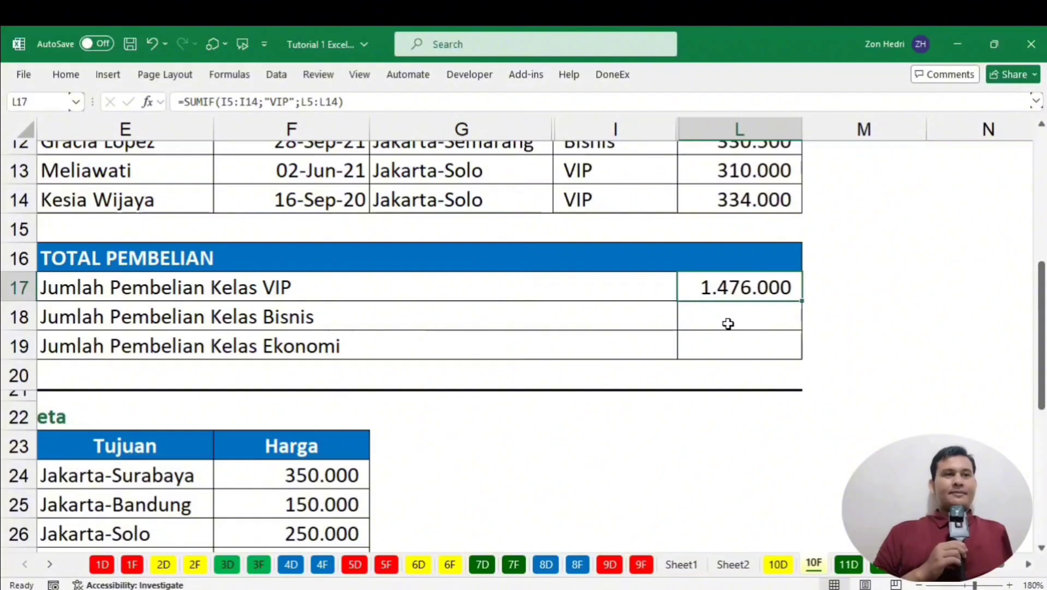
click(727, 323)
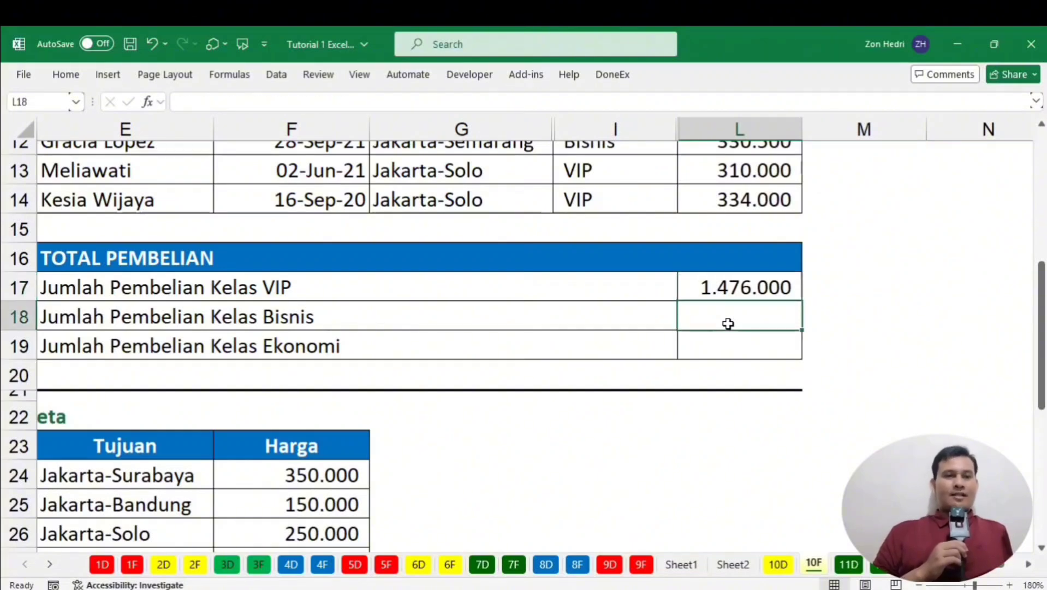
click(726, 352)
click(728, 315)
click(716, 290)
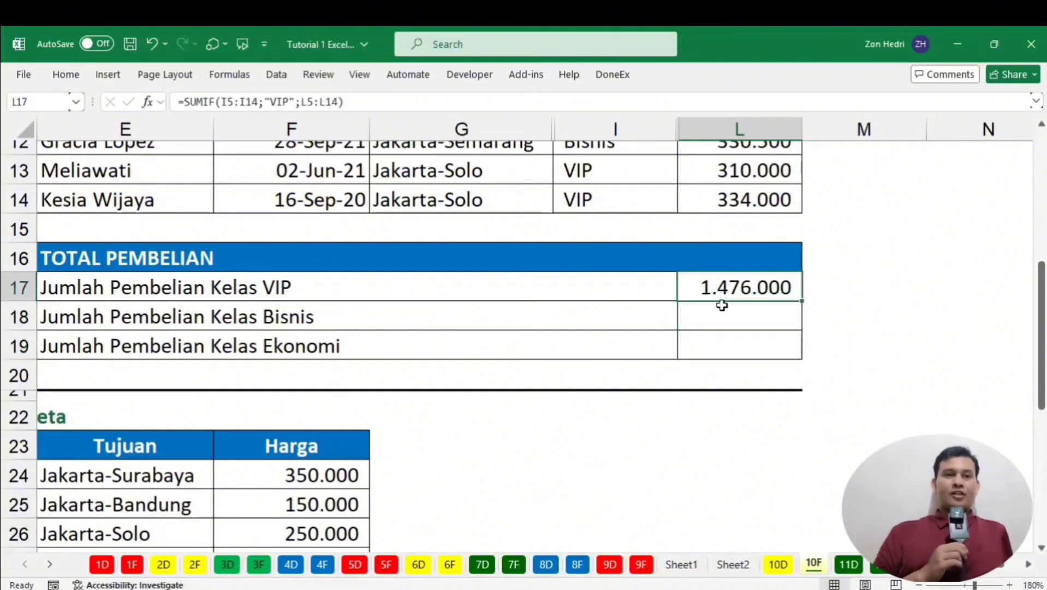
click(721, 307)
click(732, 352)
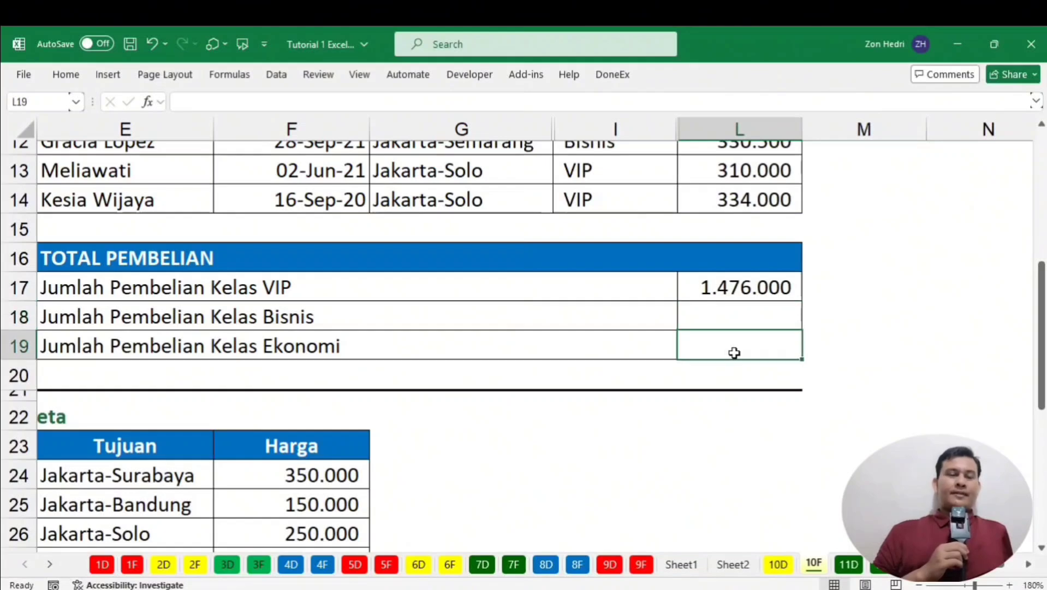
click(722, 294)
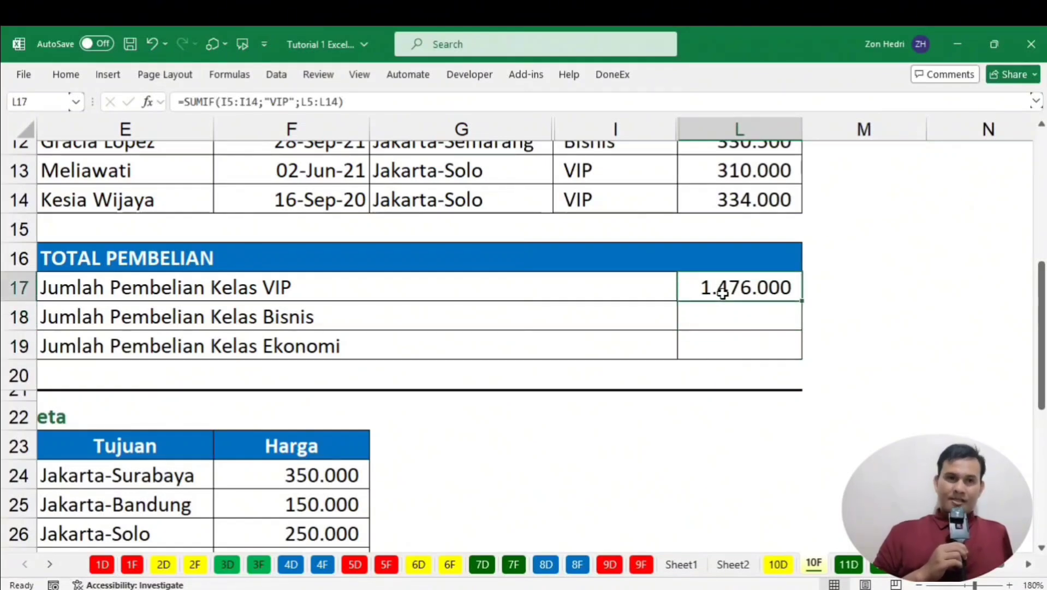
Reopen the VIP total formula and make the Kelas range absolute as $I$5:$I$14.
double_click(722, 293)
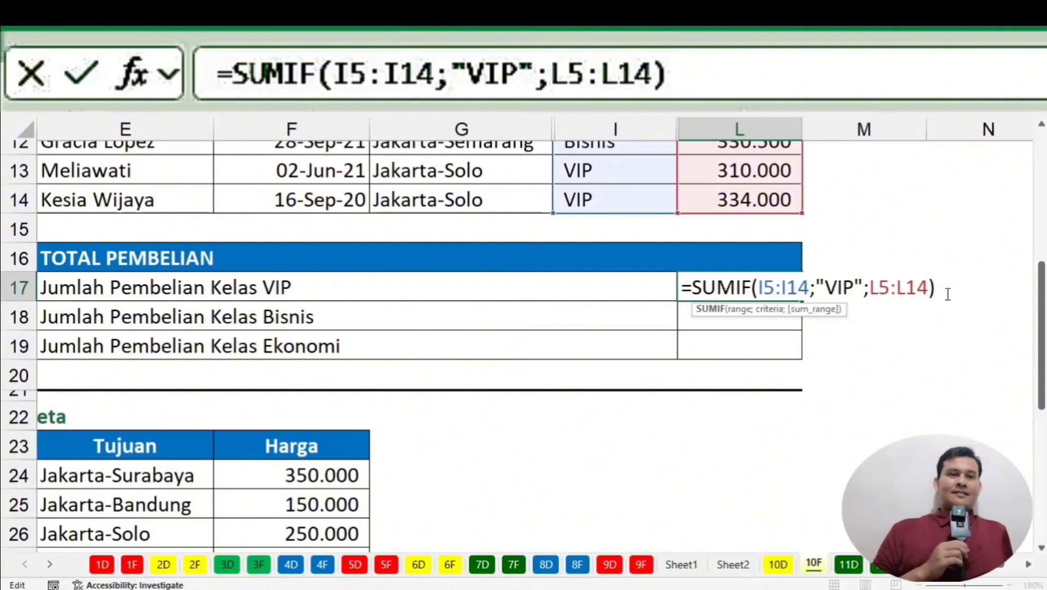
scroll(947, 295, up, 2)
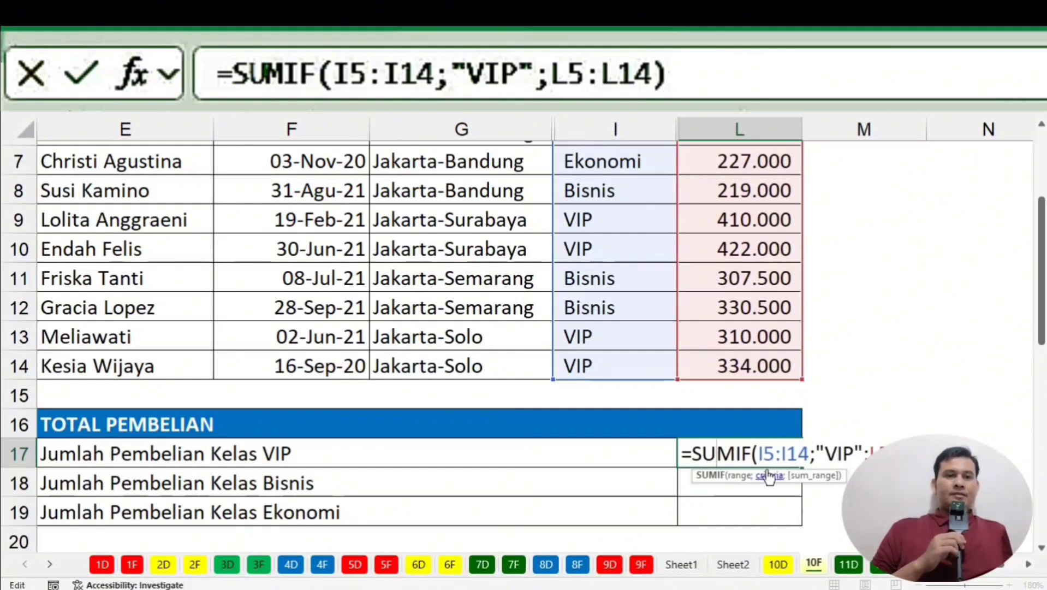
drag(757, 454, 810, 454)
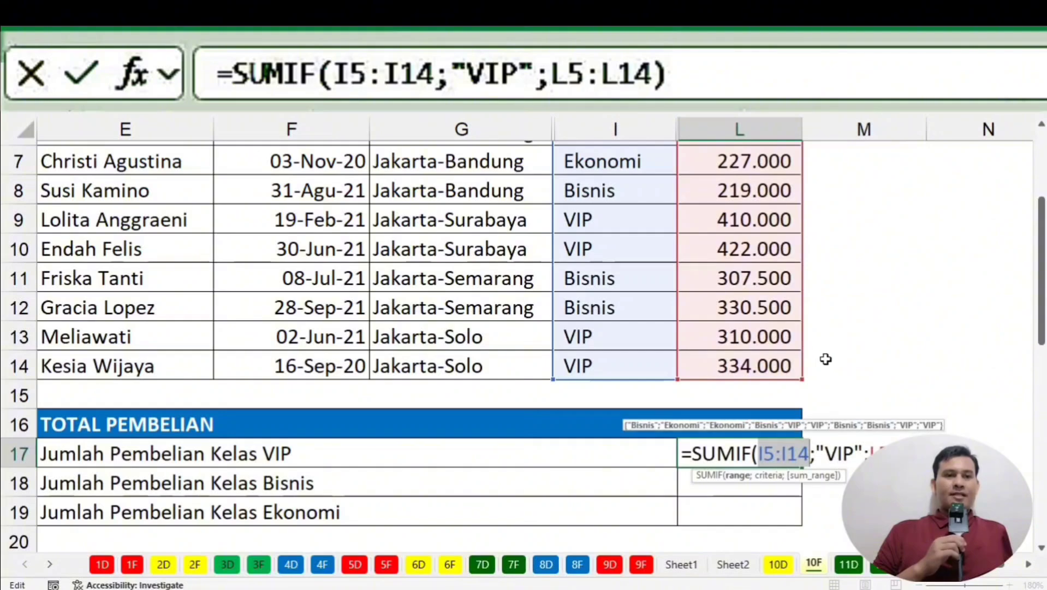
scroll(823, 357, down, 2)
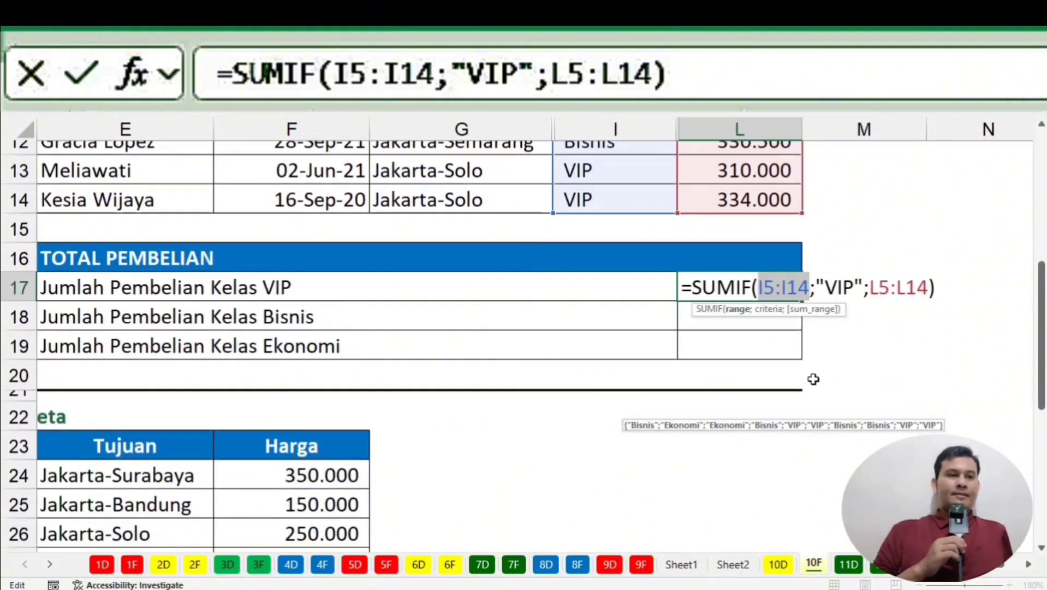
scroll(813, 379, up, 2)
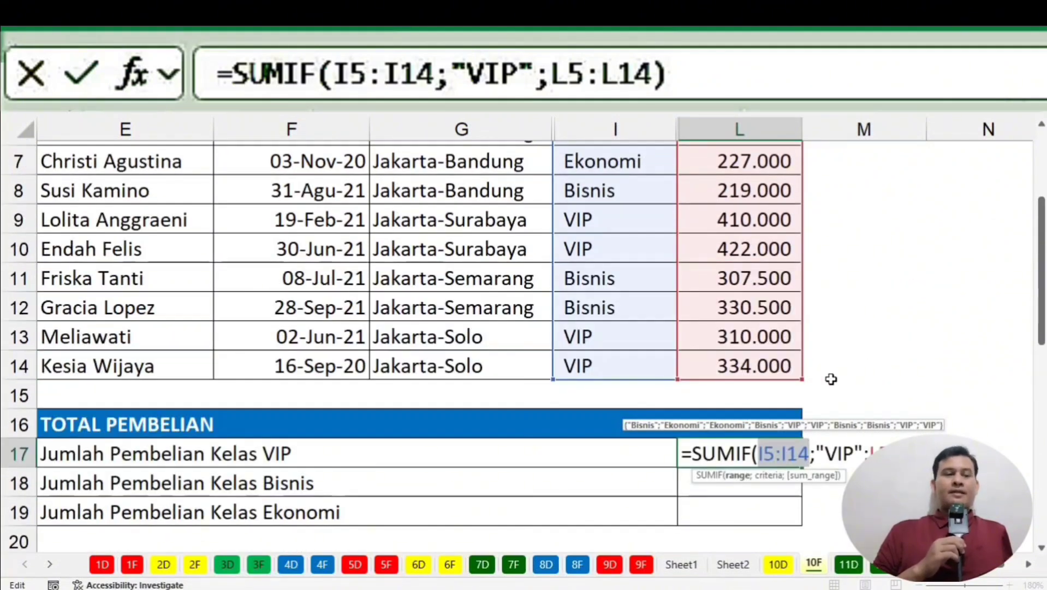
scroll(628, 349, up, 1)
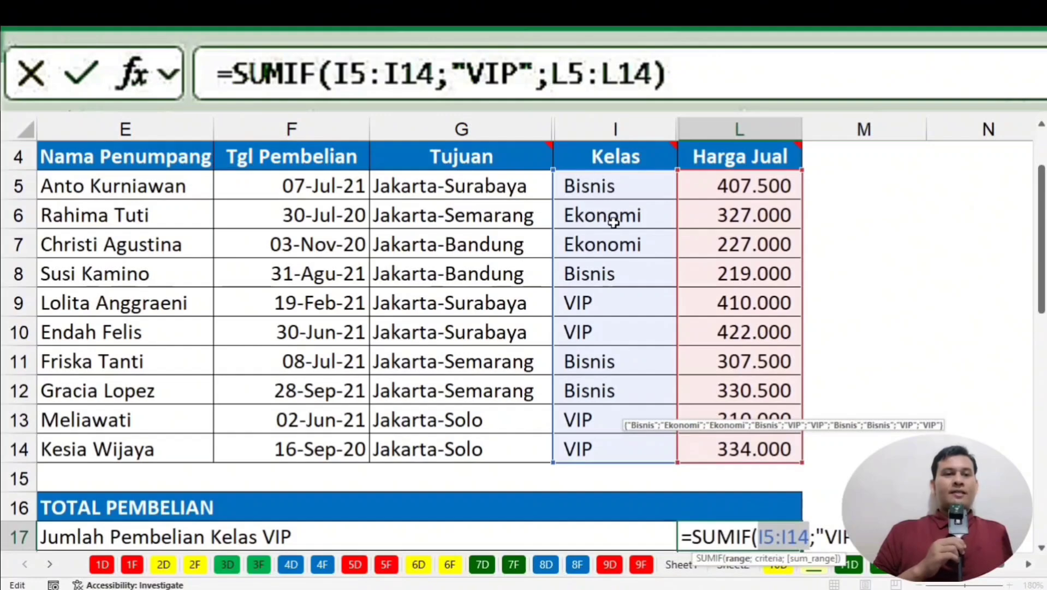
scroll(561, 424, down, 2)
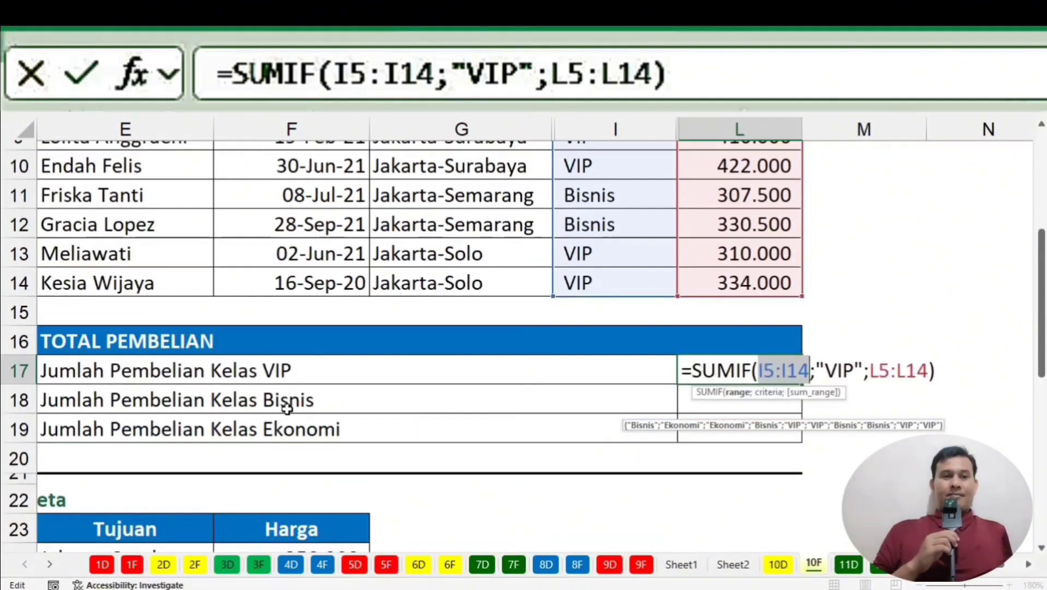
scroll(683, 298, up, 2)
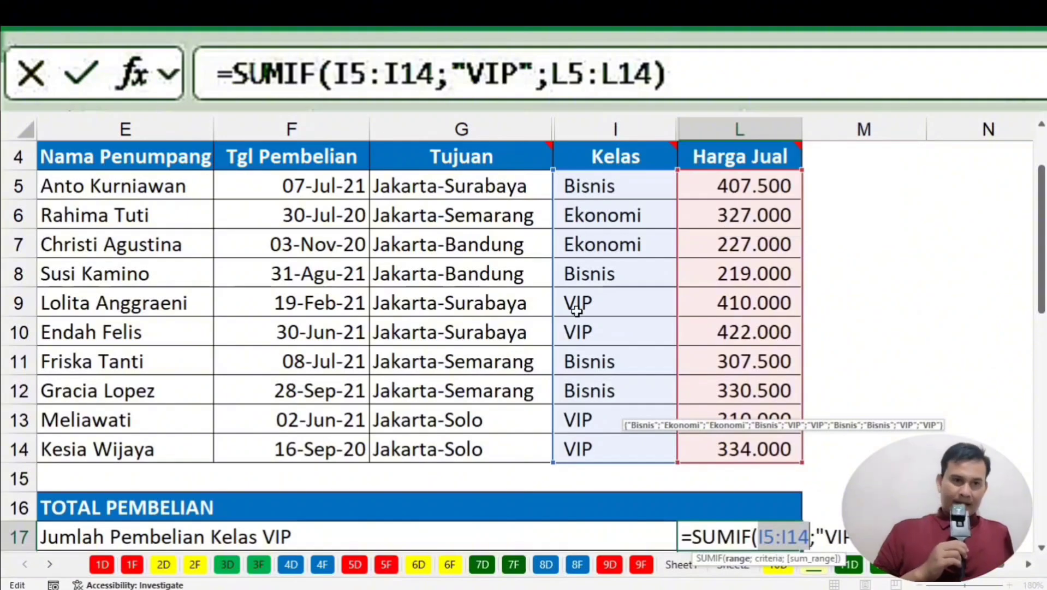
scroll(606, 343, down, 2)
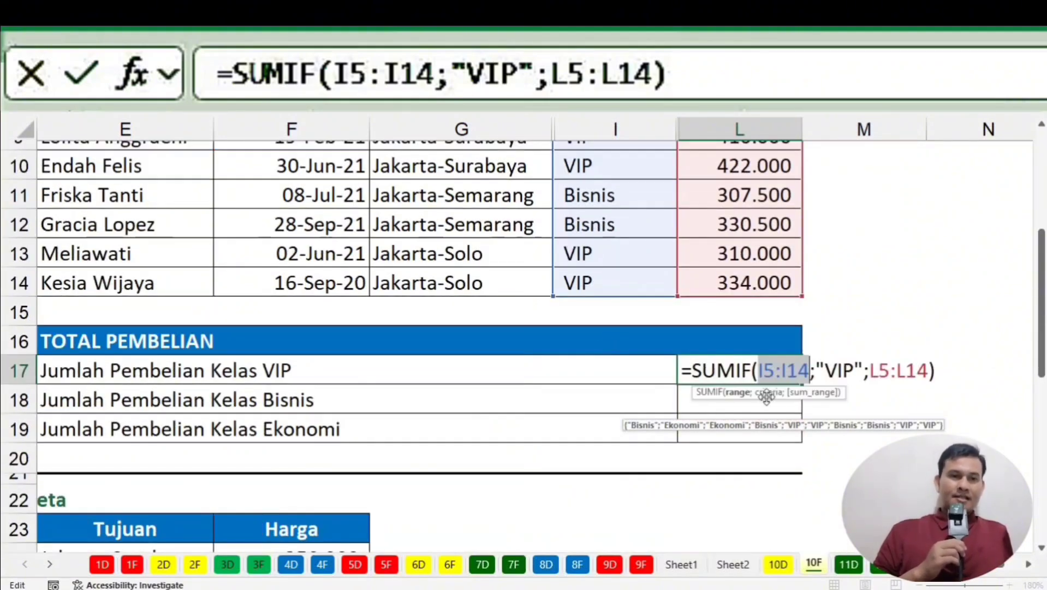
scroll(633, 277, up, 3)
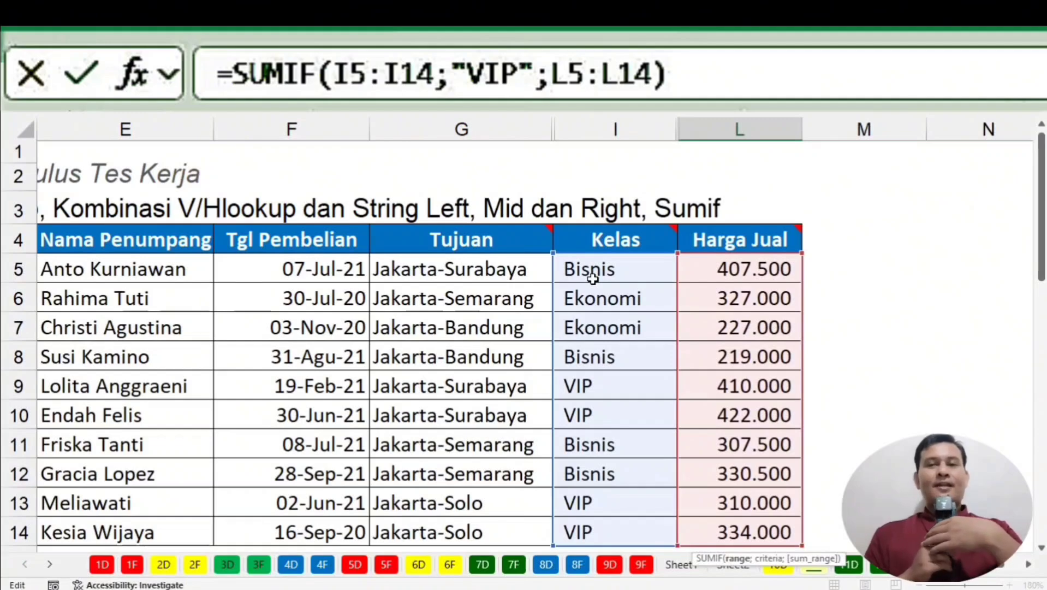
scroll(592, 279, down, 2)
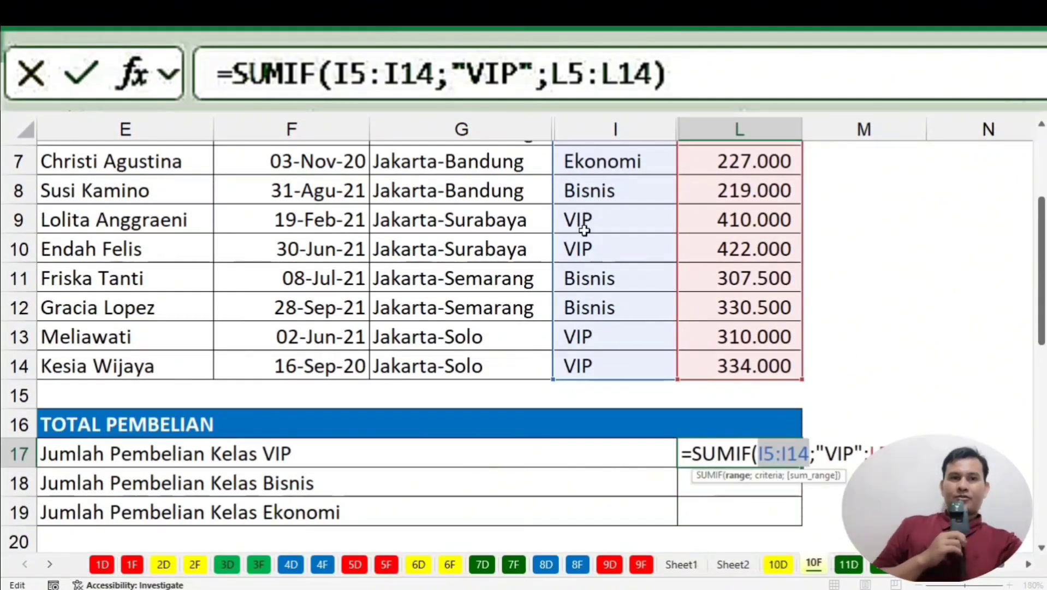
scroll(626, 313, up, 1)
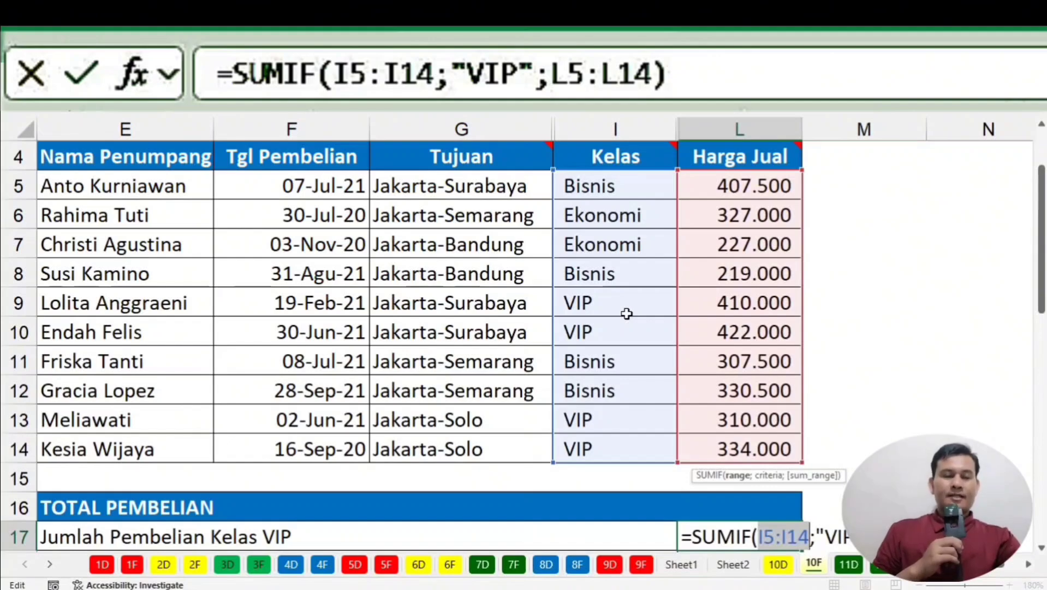
key(F4)
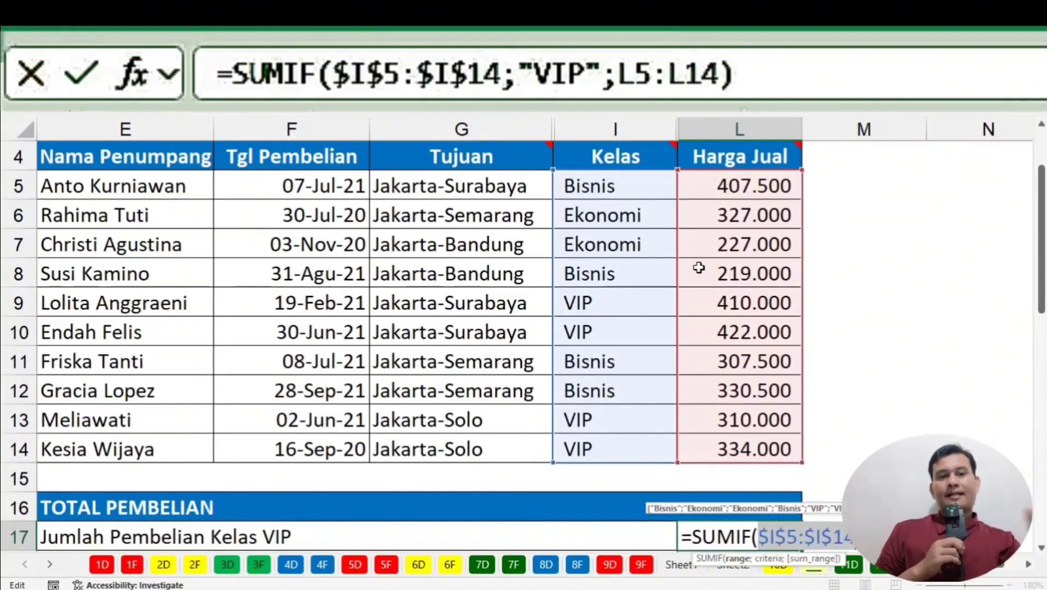
Move into the L5:L14 sum range argument and check its values.
scroll(941, 363, down, 1)
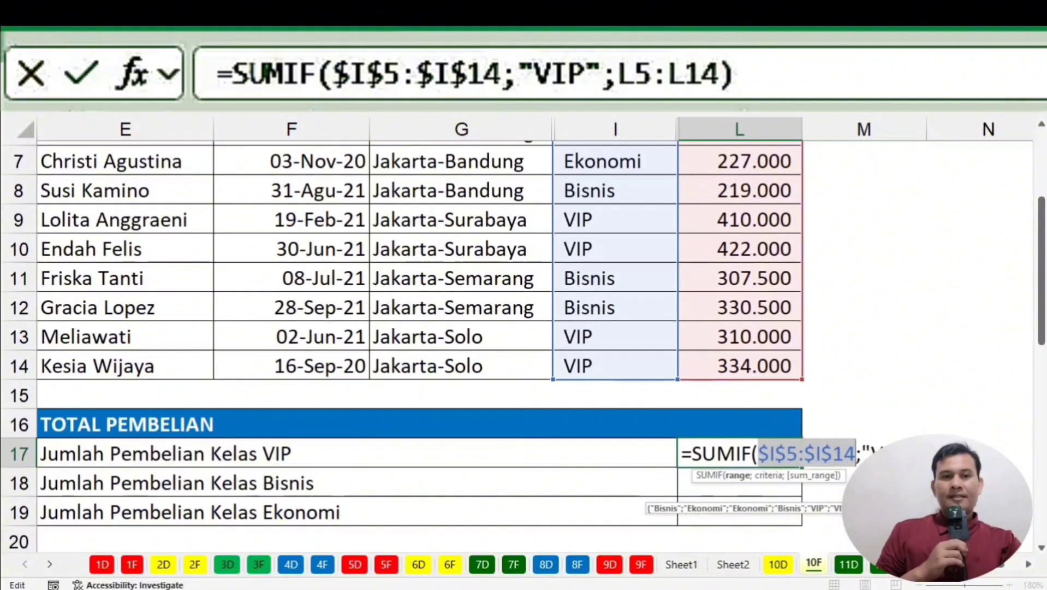
click(947, 454)
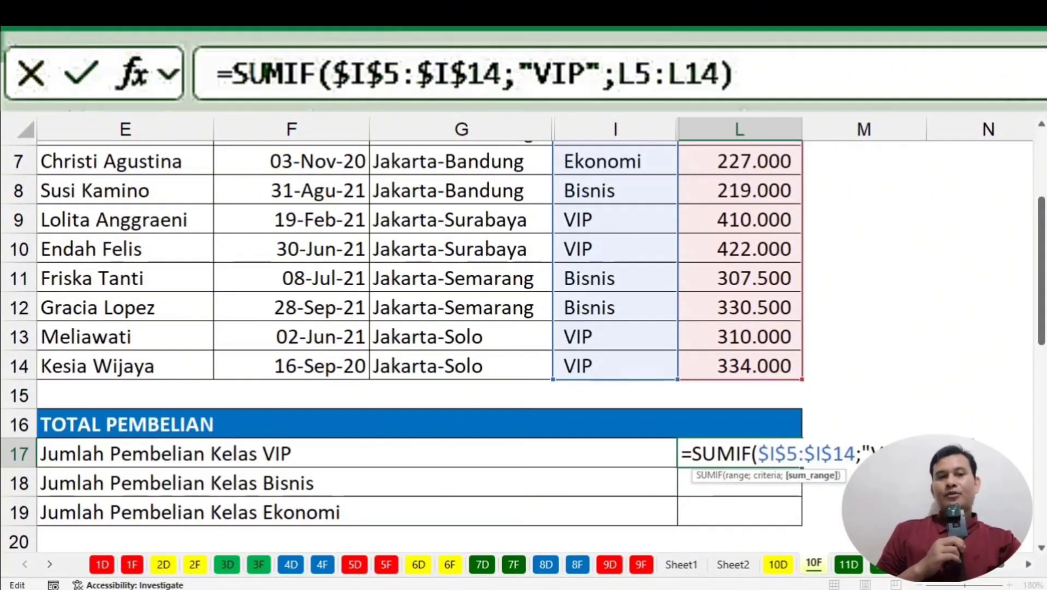
click(819, 476)
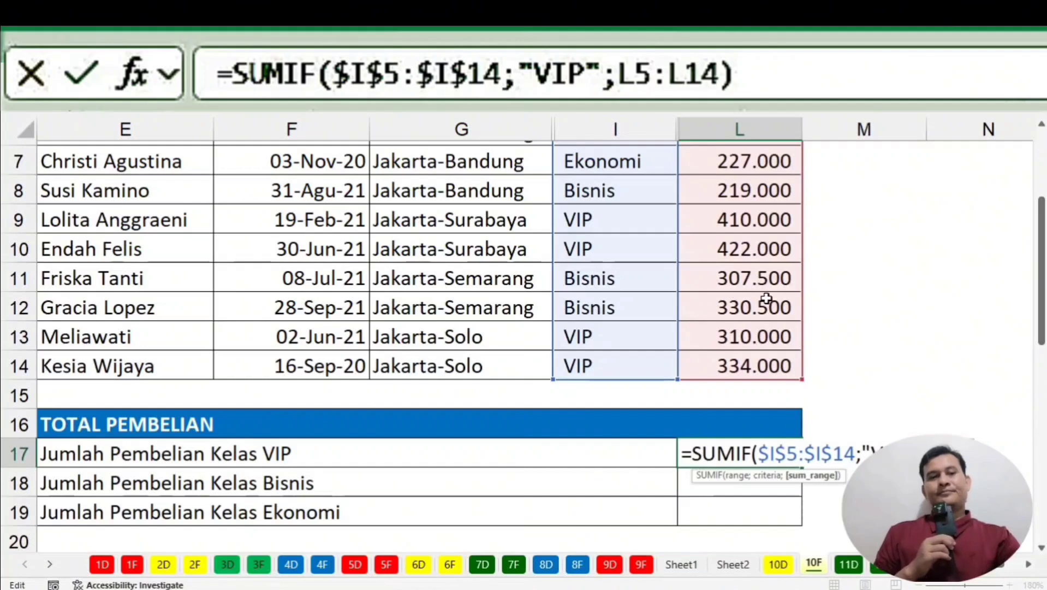
scroll(766, 297, up, 2)
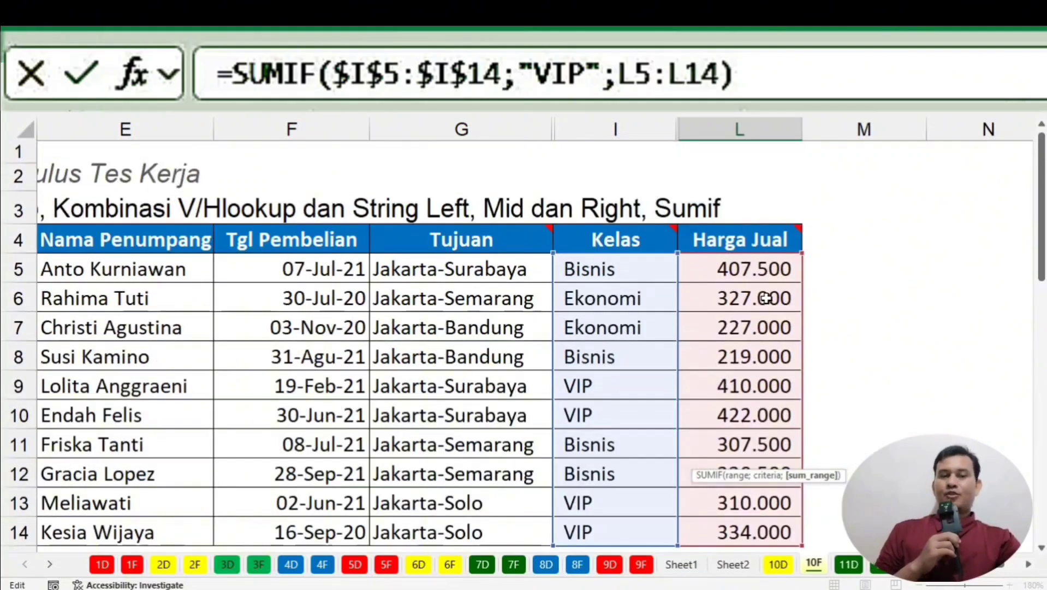
scroll(766, 297, down, 3)
scroll(766, 298, up, 2)
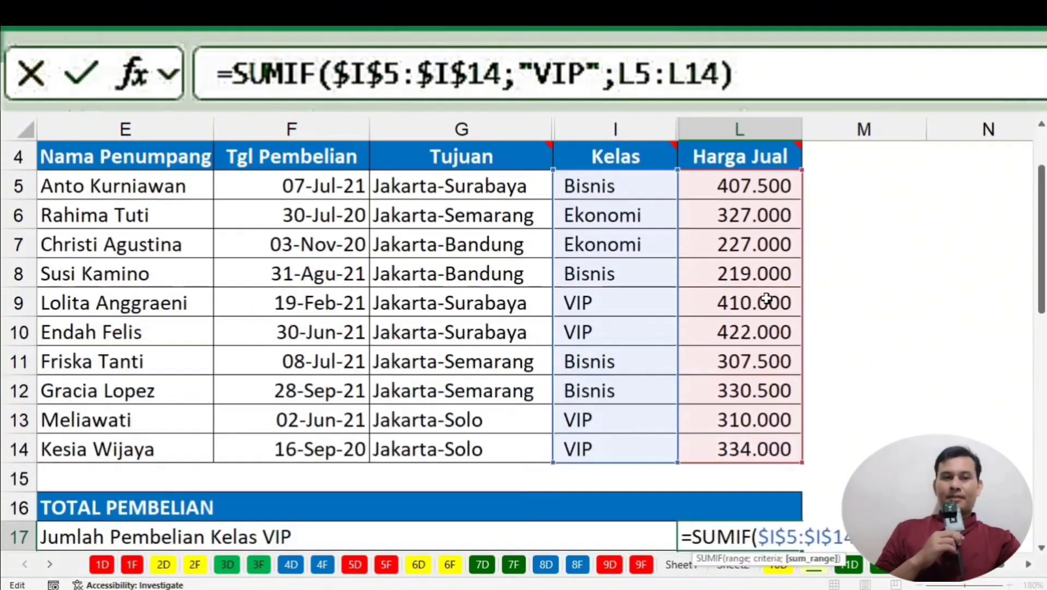
scroll(766, 297, down, 1)
scroll(762, 188, up, 2)
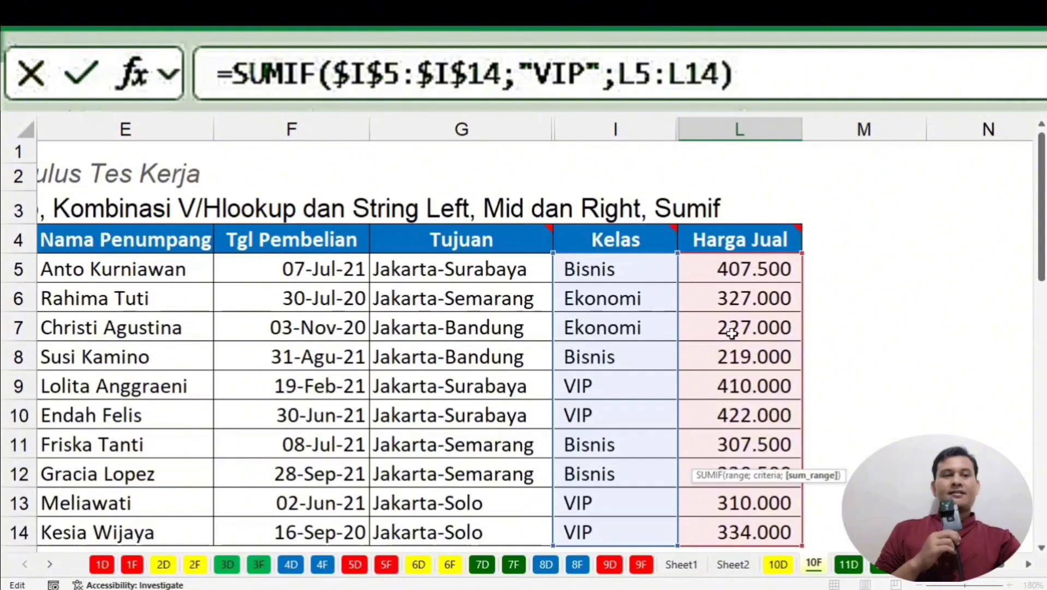
scroll(731, 333, down, 3)
scroll(876, 275, up, 3)
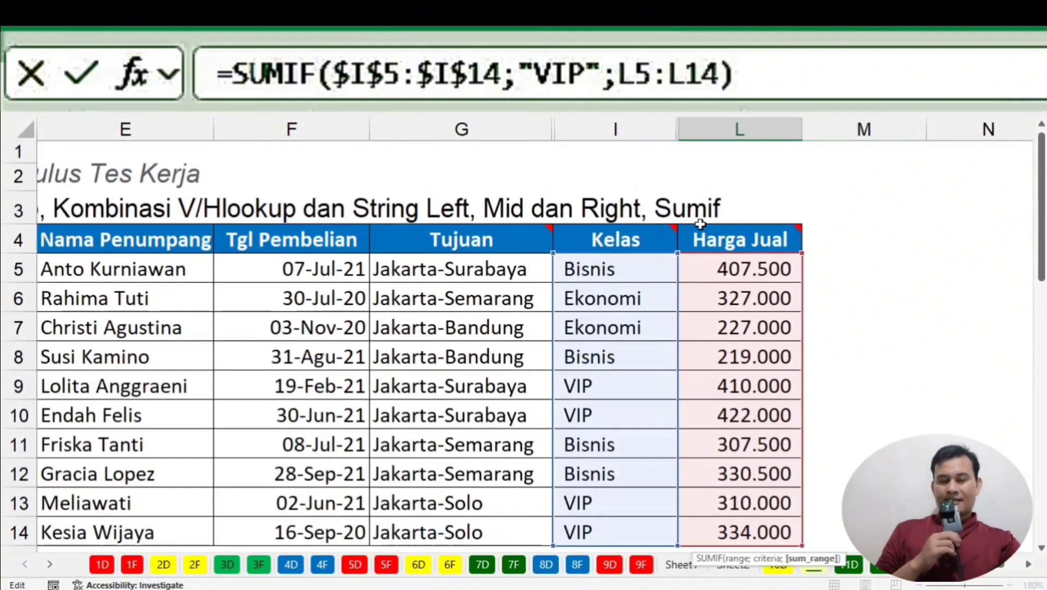
scroll(770, 322, down, 2)
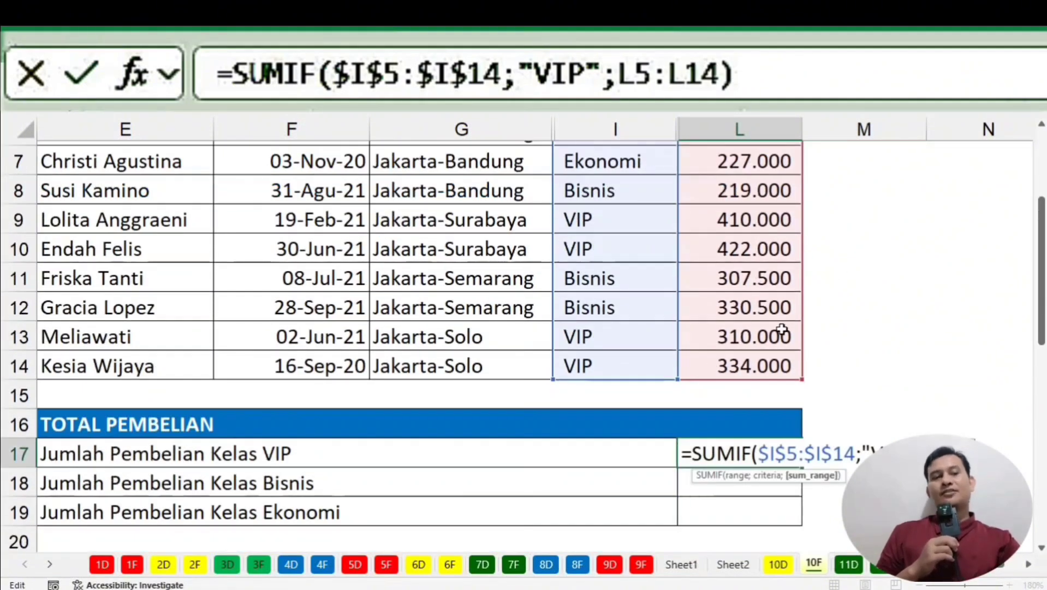
scroll(782, 330, down, 1)
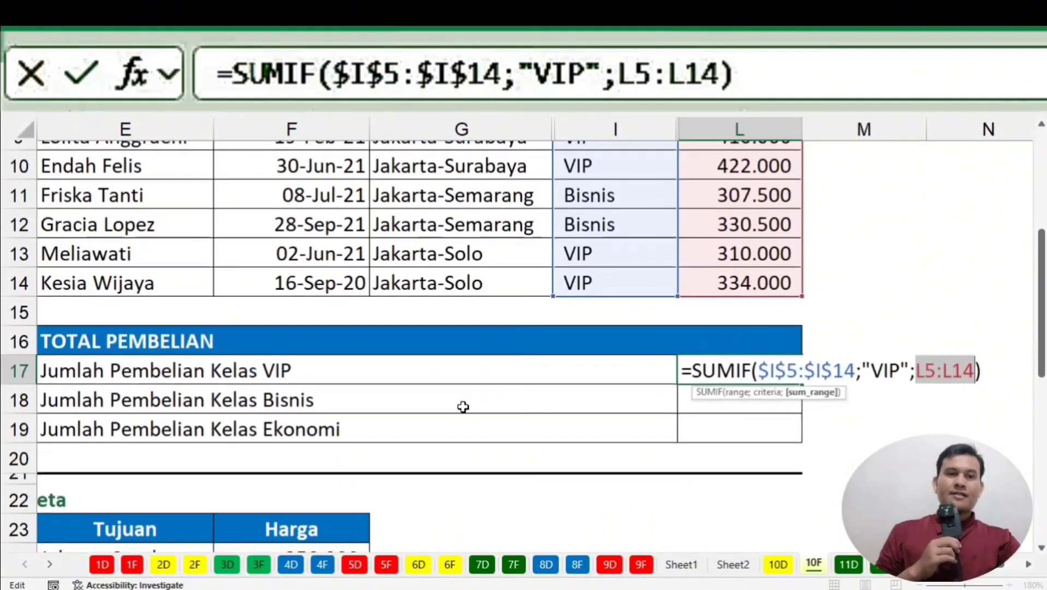
scroll(965, 245, up, 3)
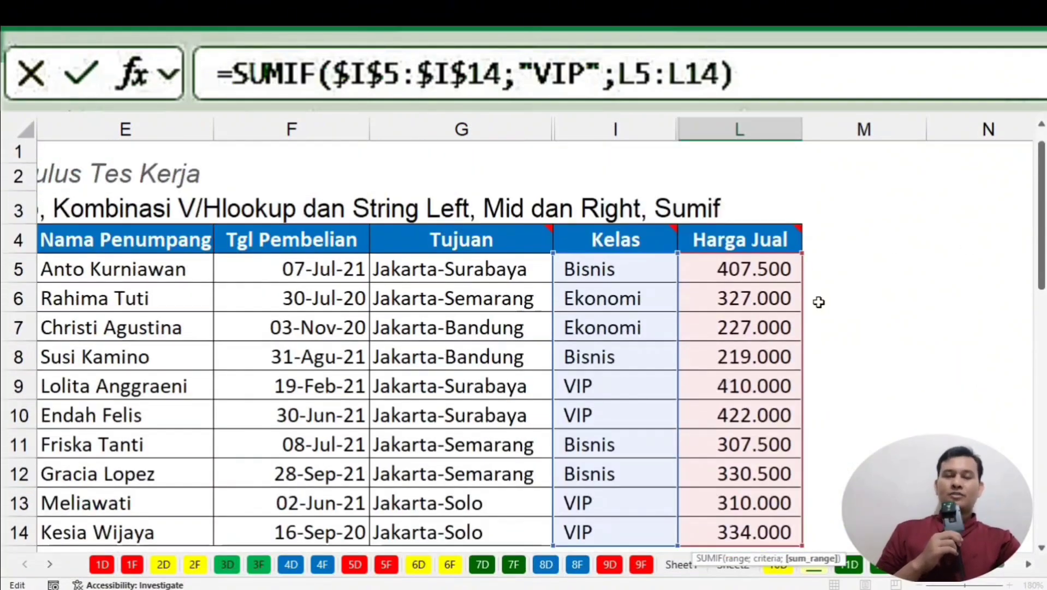
scroll(818, 302, down, 2)
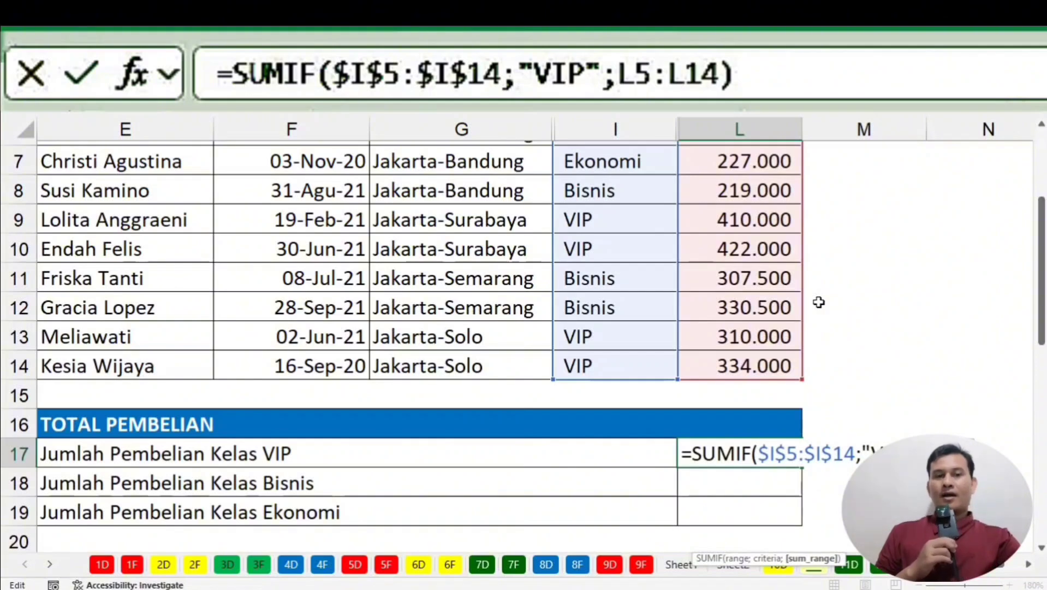
Lock the sum range as $L$5:$L$14, commit the VIP total, and fill it down to L19.
key(F4)
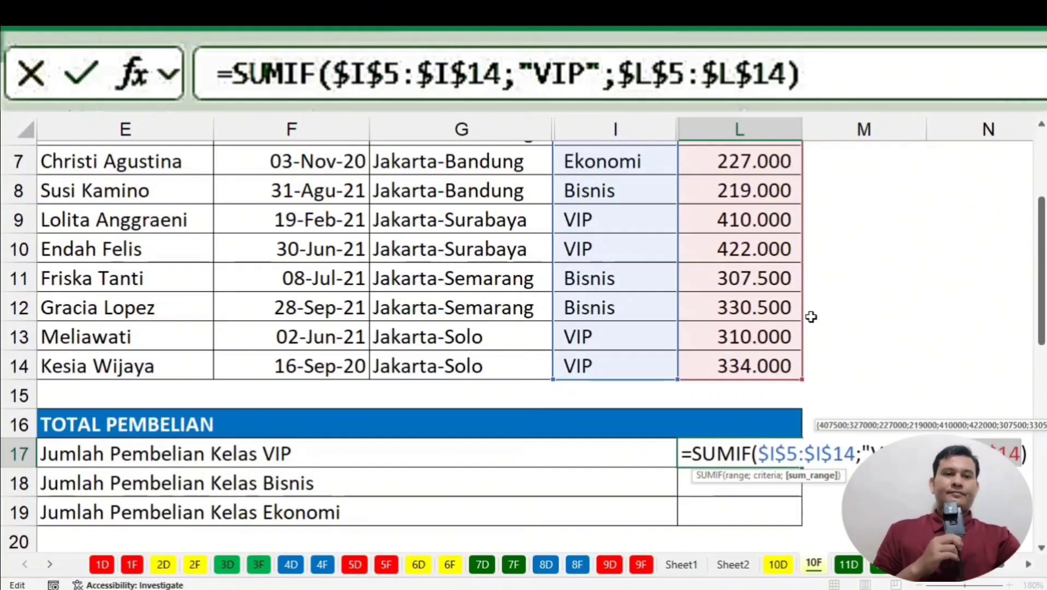
key(Return)
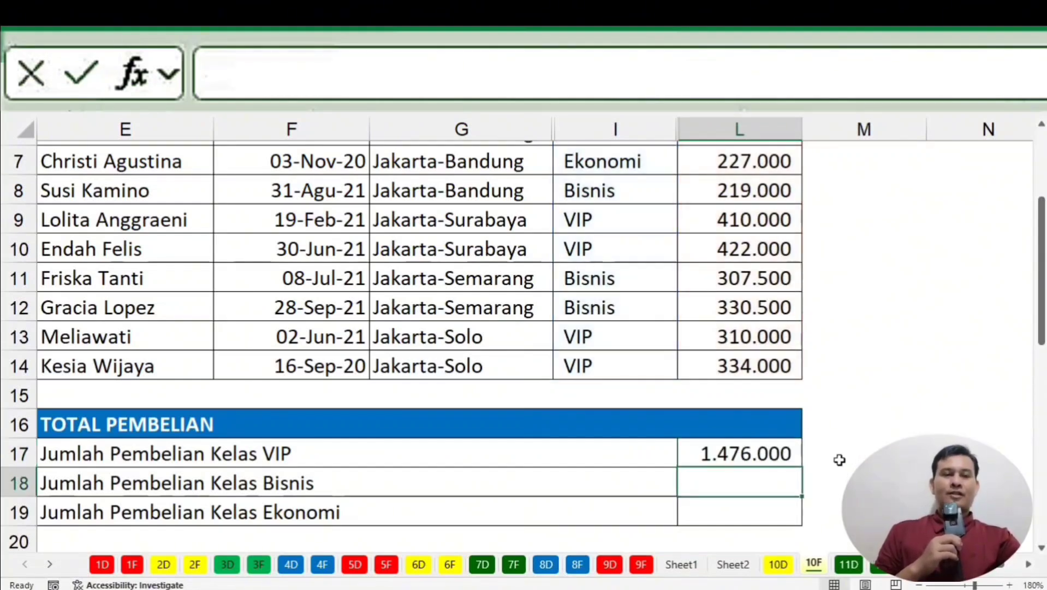
click(771, 452)
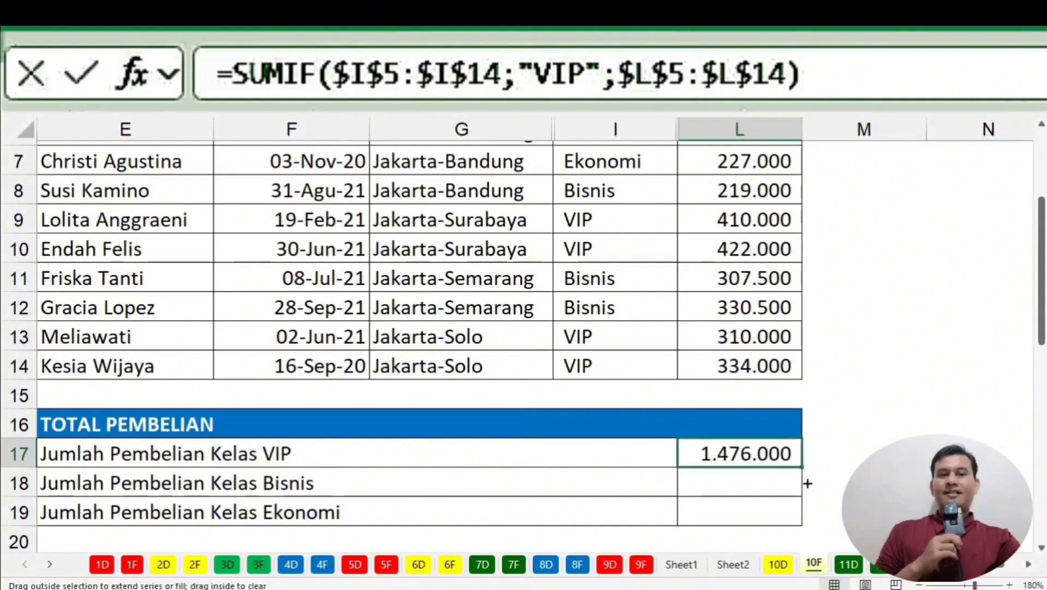
mouse_move(808, 483)
mouse_down()
mouse_move(820, 520)
mouse_move(816, 498)
mouse_up()
click(969, 459)
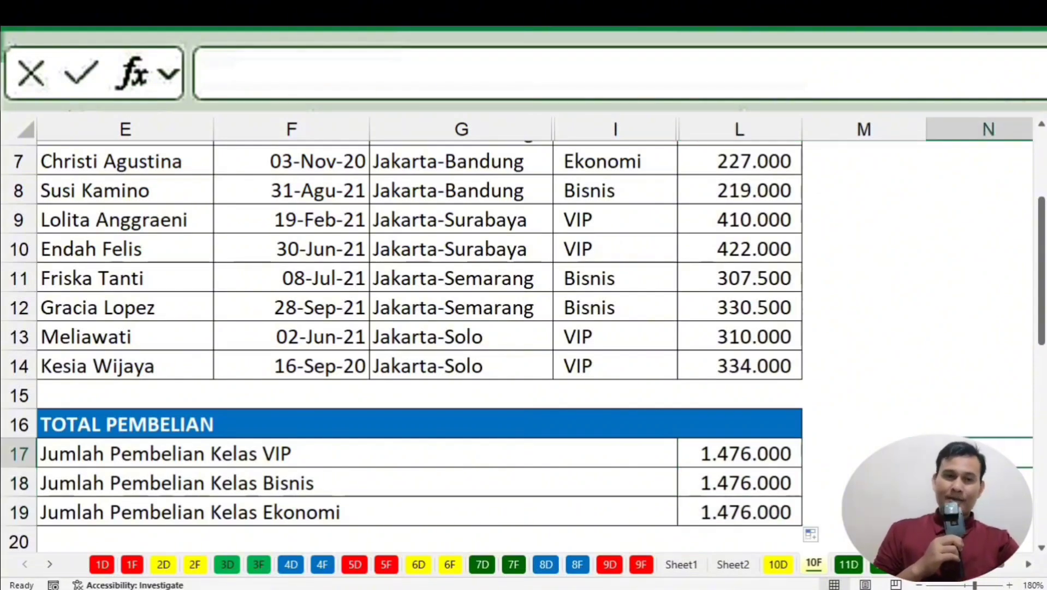
scroll(415, 344, down, 2)
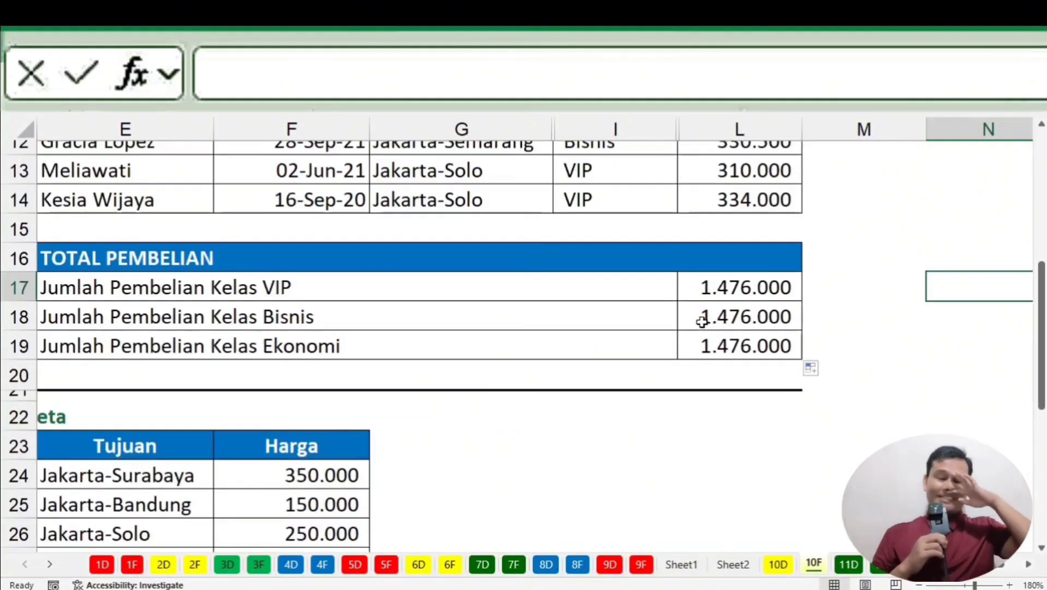
Compare the copied formulas in L17:L19, finding they all still use the "VIP" criterion.
click(698, 287)
click(708, 309)
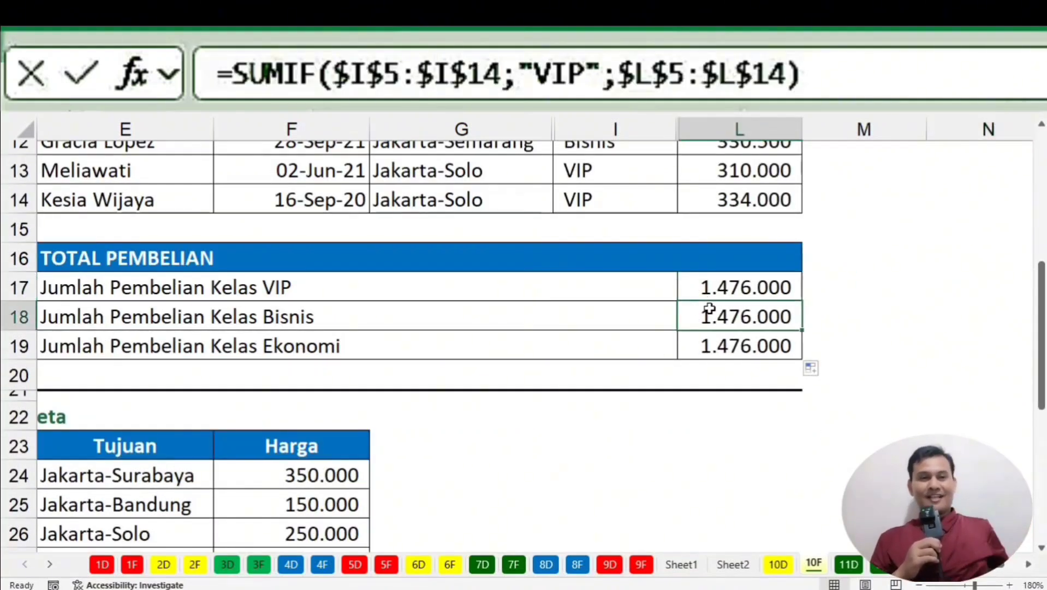
click(712, 344)
click(719, 285)
click(716, 316)
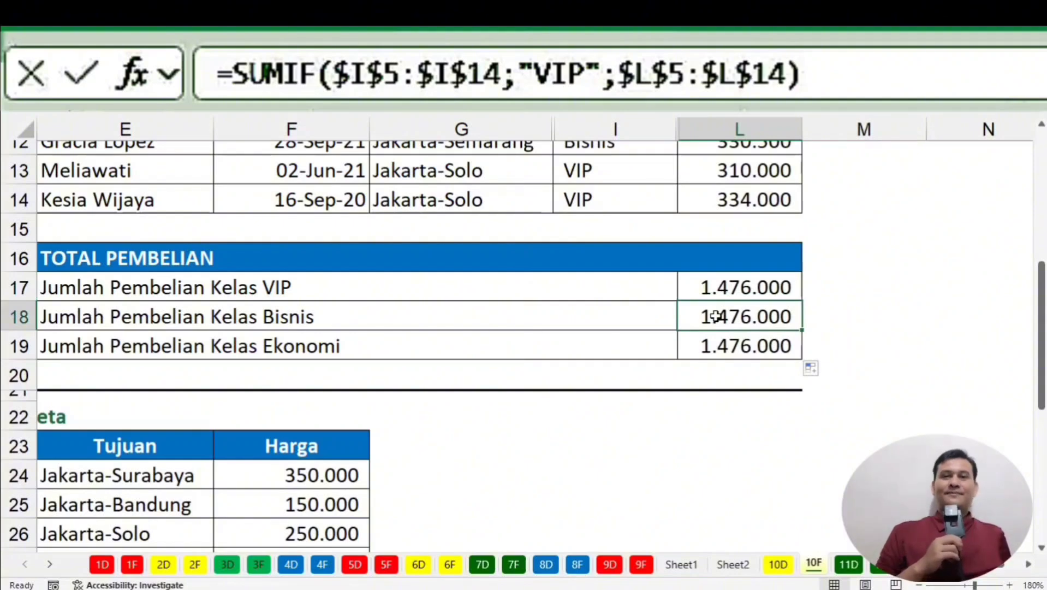
click(705, 288)
click(713, 319)
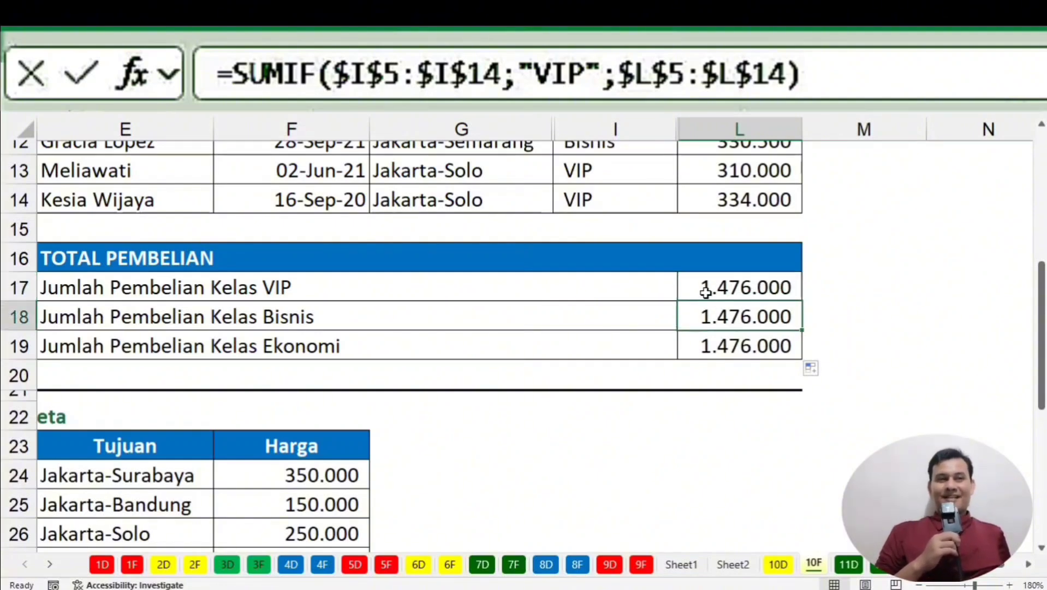
double_click(705, 292)
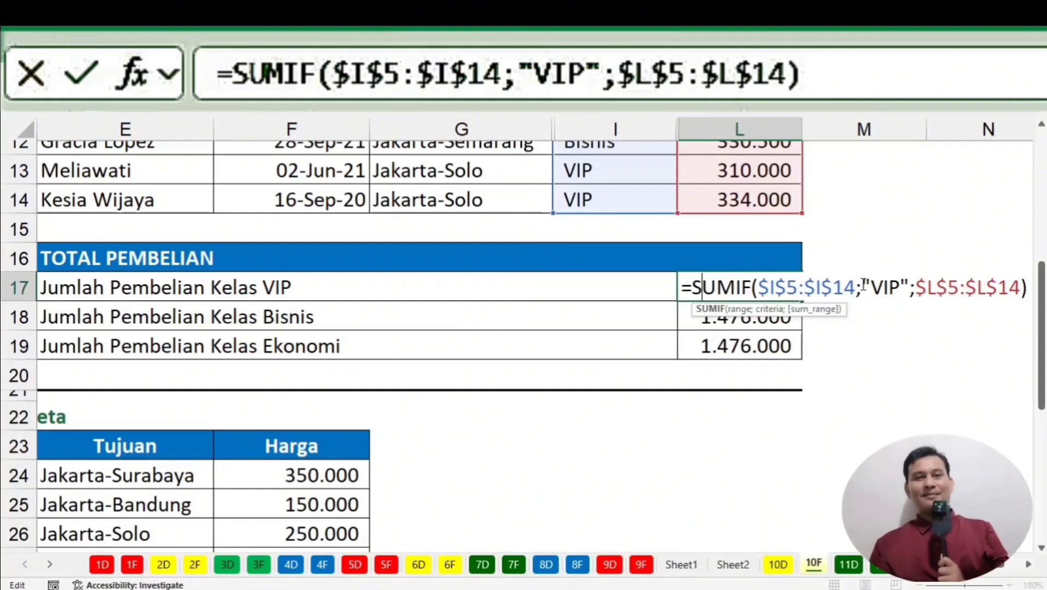
drag(865, 284, 911, 294)
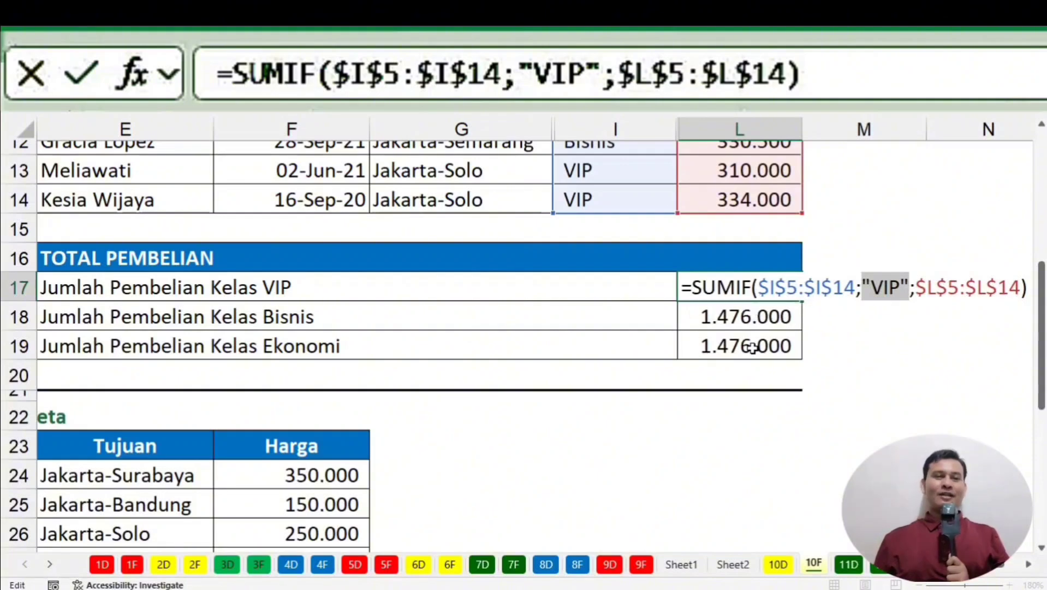
key(Return)
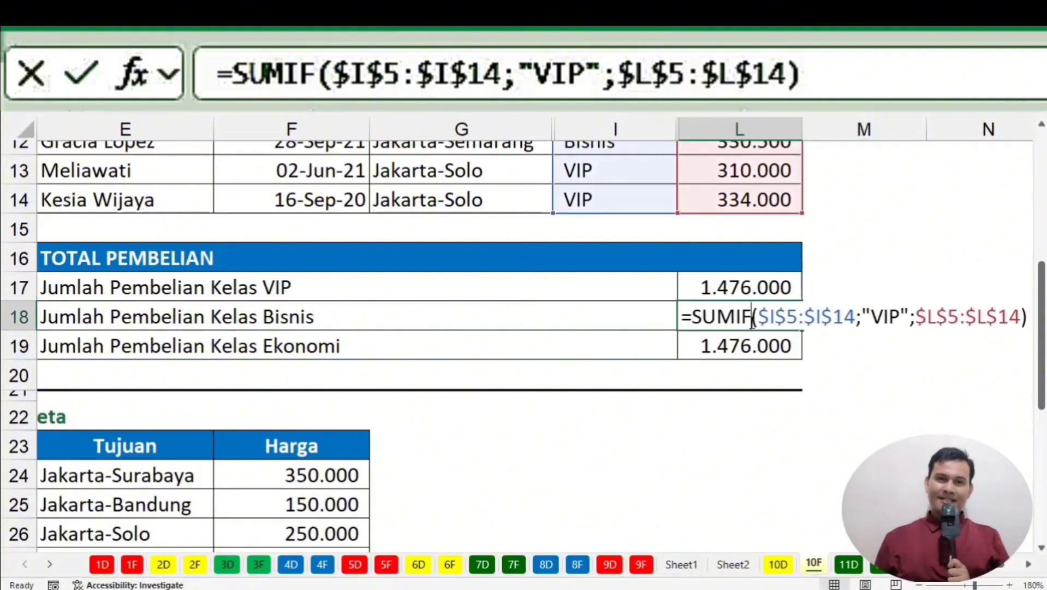
Change L18's criterion to "Bisnis", giving a Bisnis total of 1.264.500.
double_click(752, 318)
drag(875, 316, 901, 325)
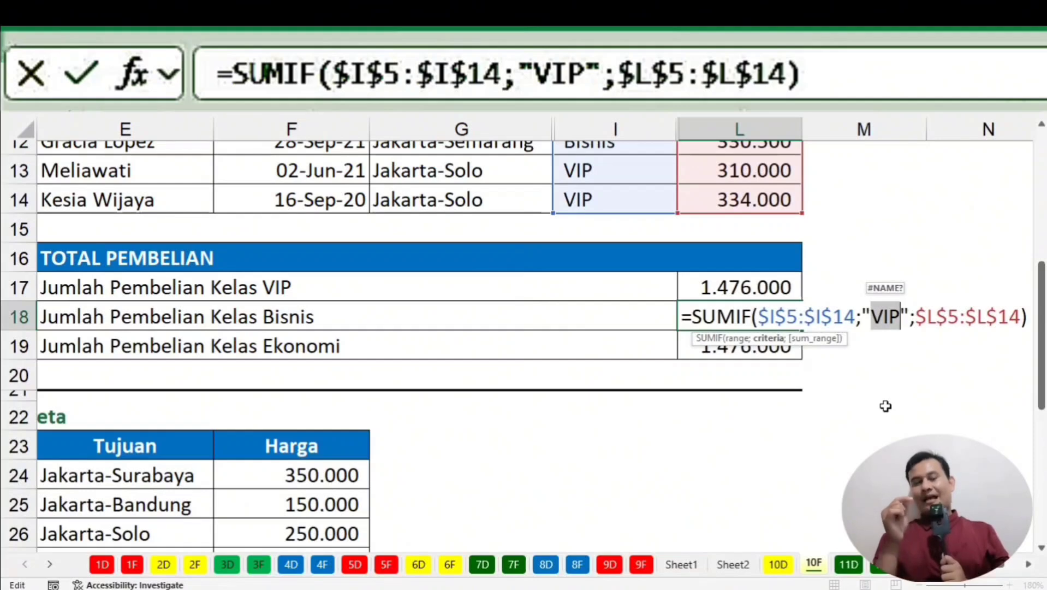
text(Bisnis)
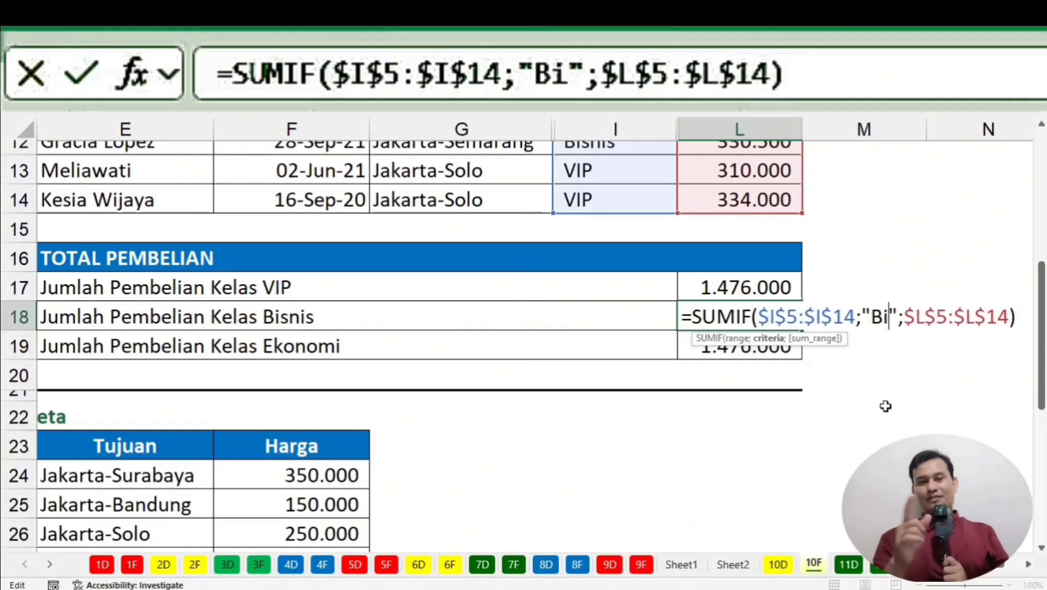
key(Return)
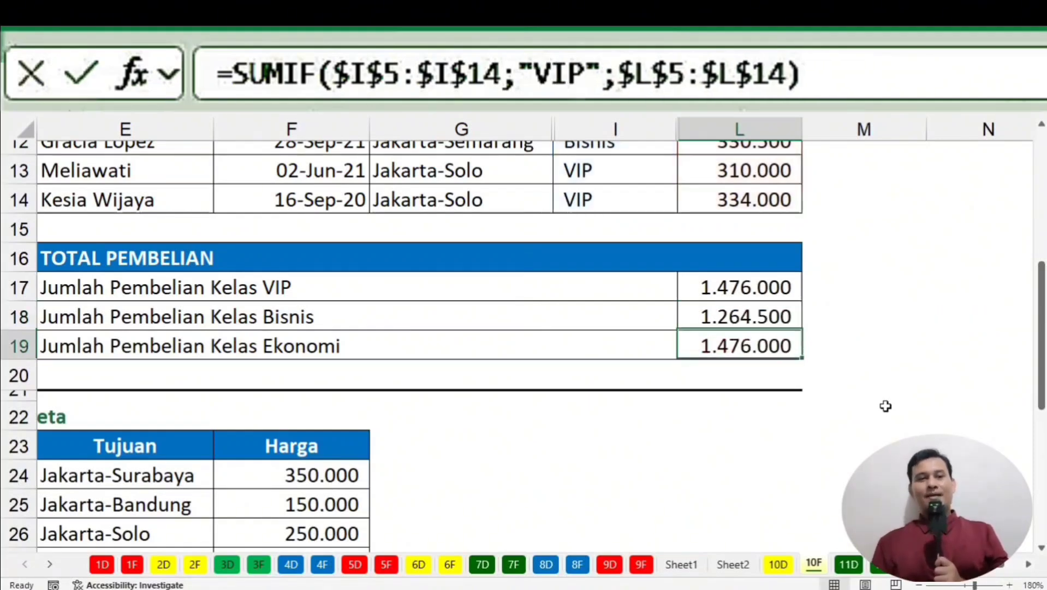
click(785, 326)
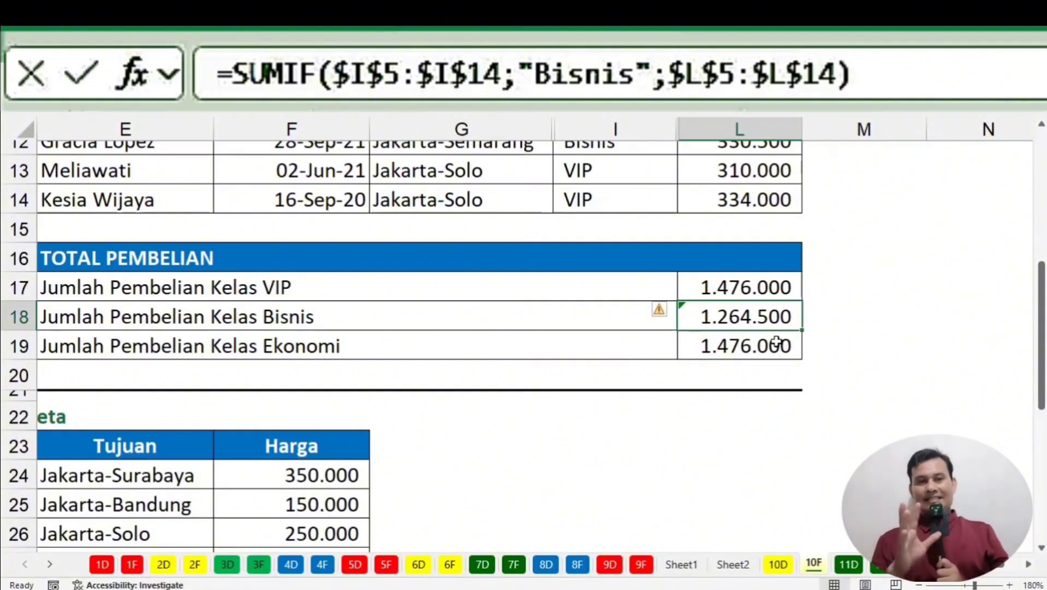
Change L19's criterion to "Ekonomi" so the Ekonomi total shows 554.000.
double_click(776, 342)
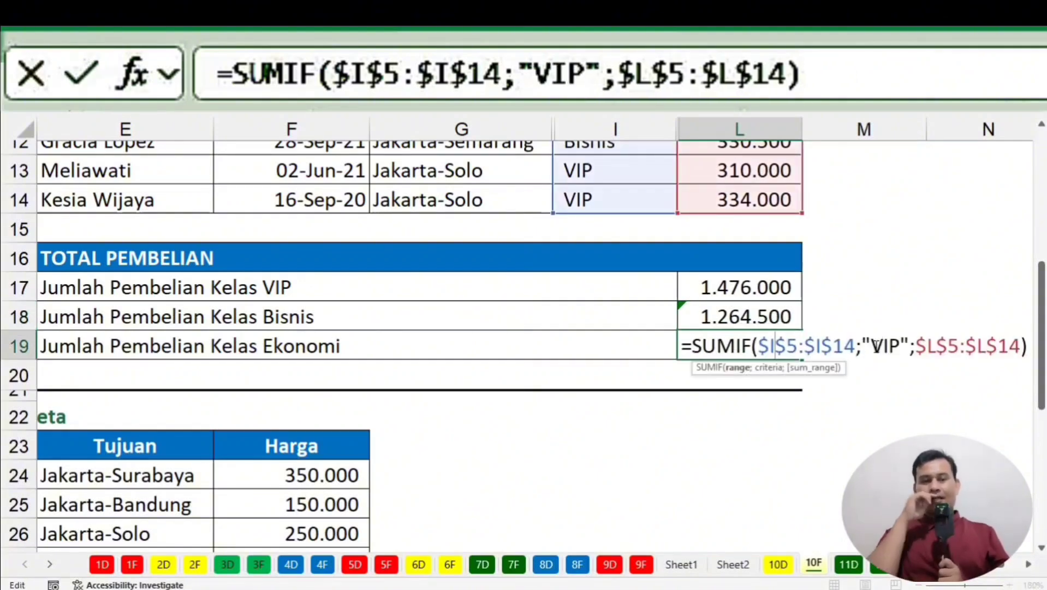
drag(872, 345, 901, 345)
text(E)
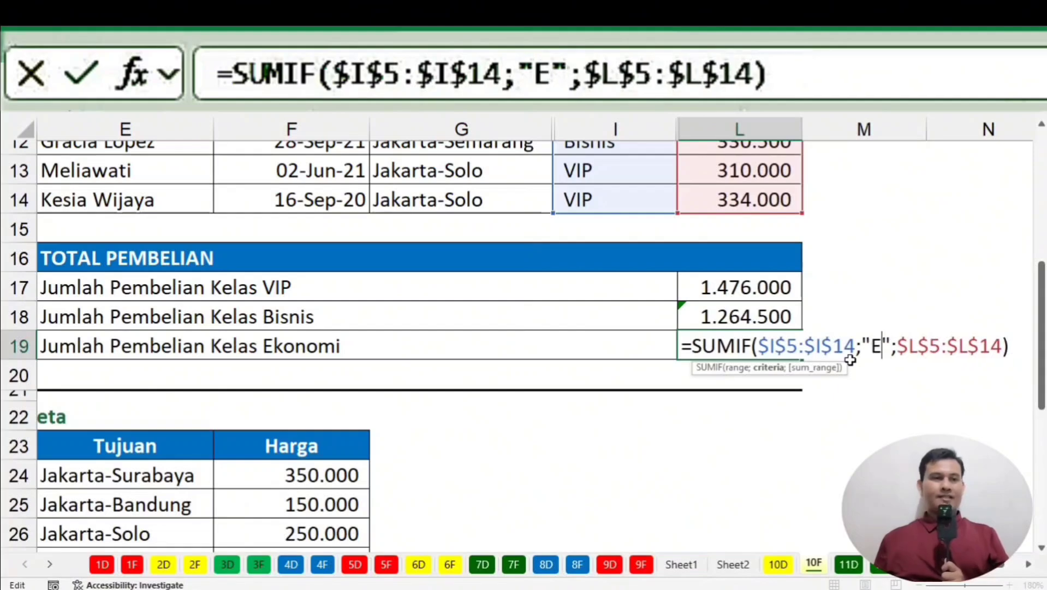
text(konomi)
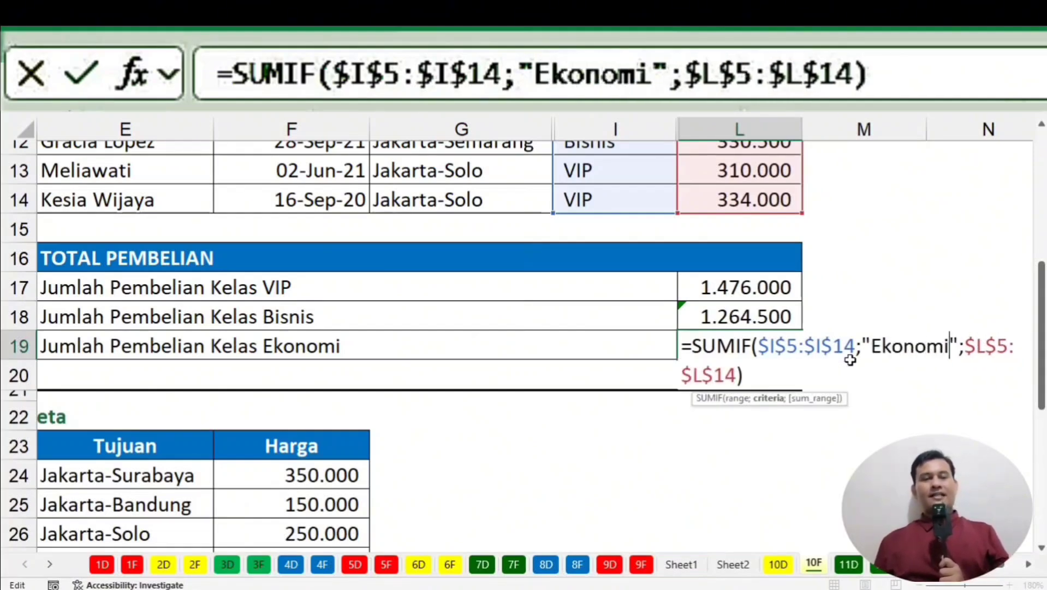
key(Return)
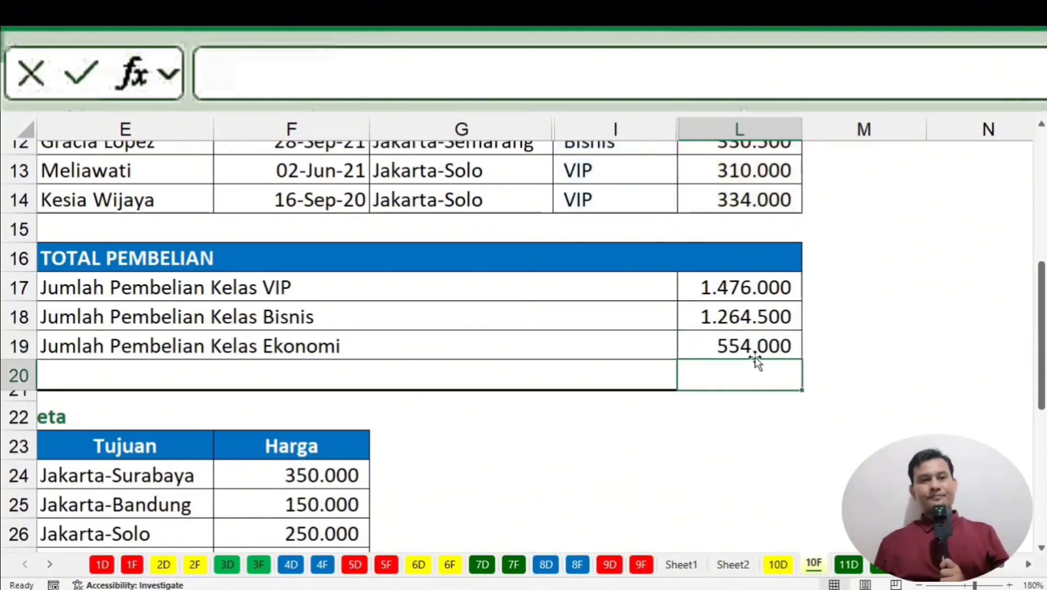
drag(756, 360, 756, 342)
Cancel the replace-data prompt to keep L19's formula, then review the VIP SUMIF.
click(582, 364)
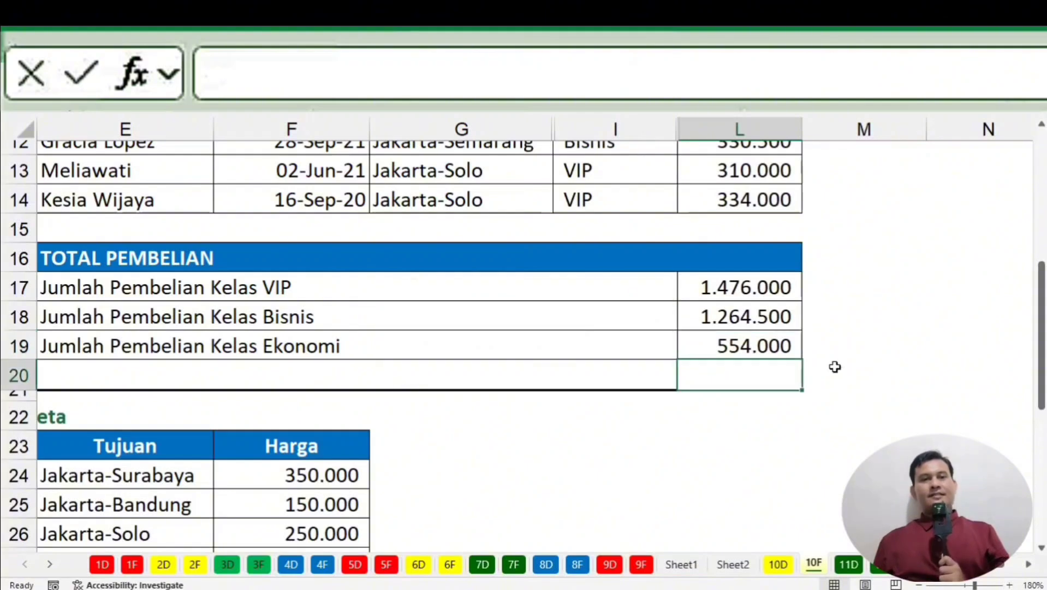
click(860, 367)
click(886, 438)
click(729, 282)
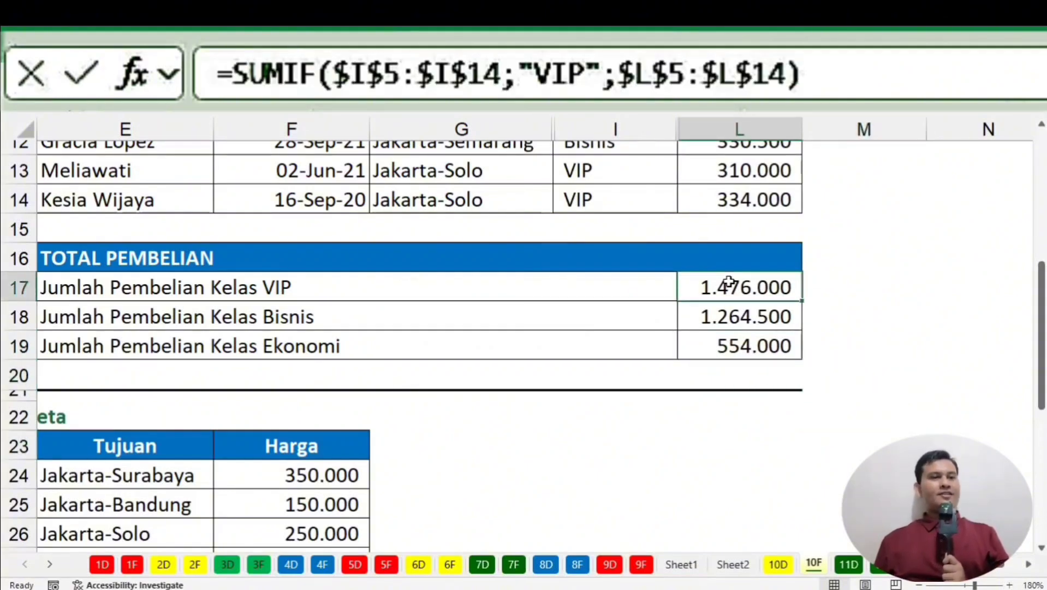
Highlight the Kelas VIP, Bisnis and Ekonomi label rows in the TOTAL PEMBELIAN table.
click(208, 295)
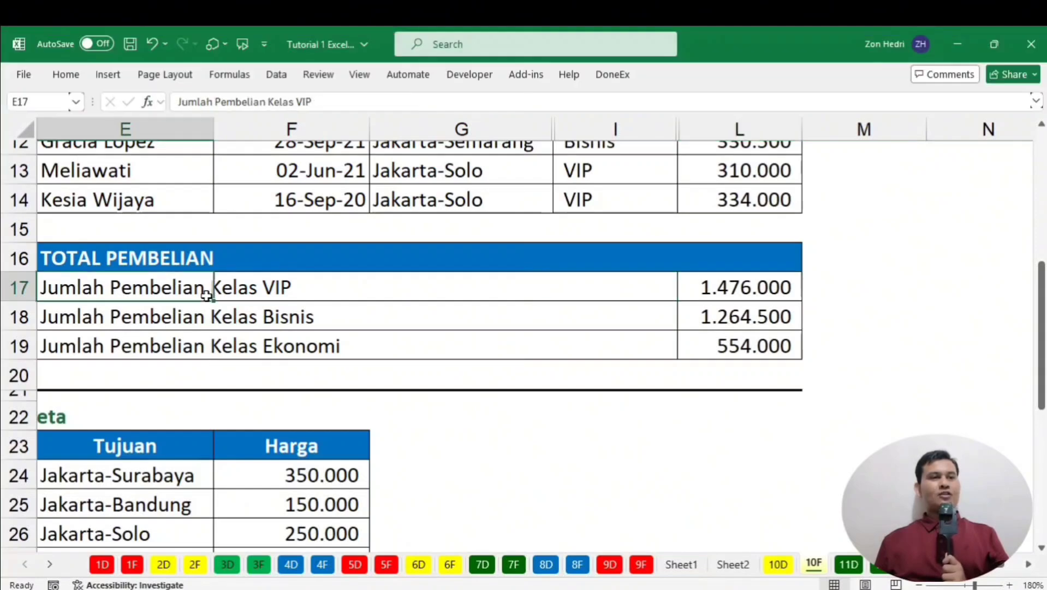
click(252, 295)
click(266, 314)
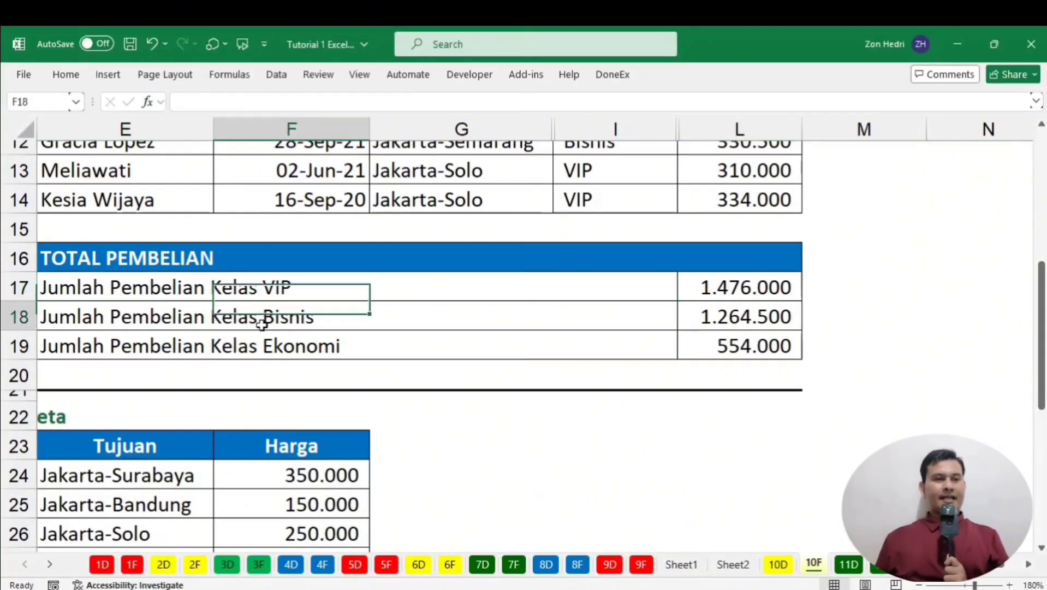
click(113, 293)
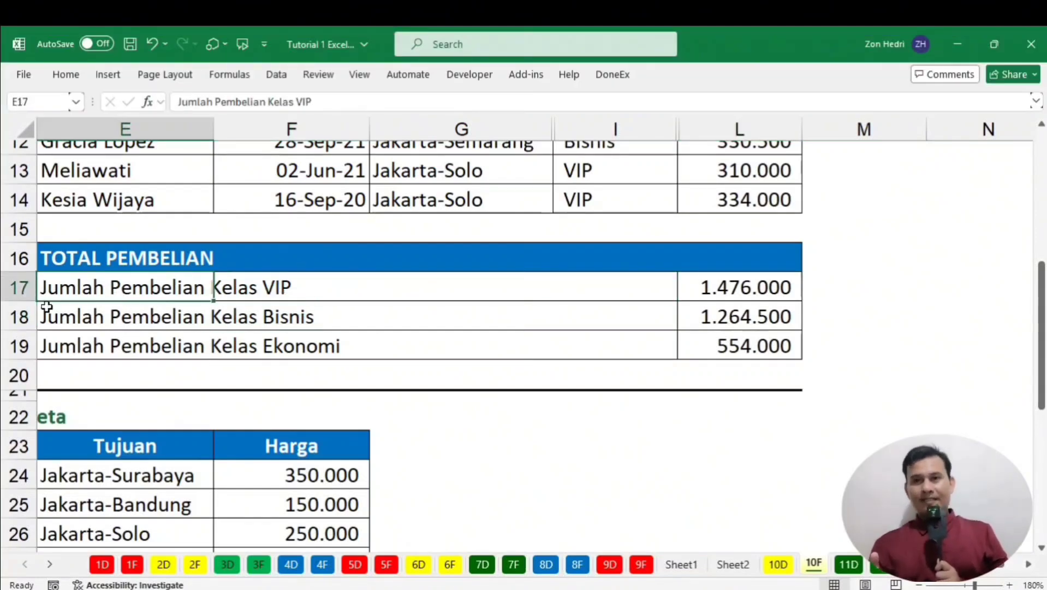
drag(121, 286, 299, 304)
drag(109, 324, 322, 322)
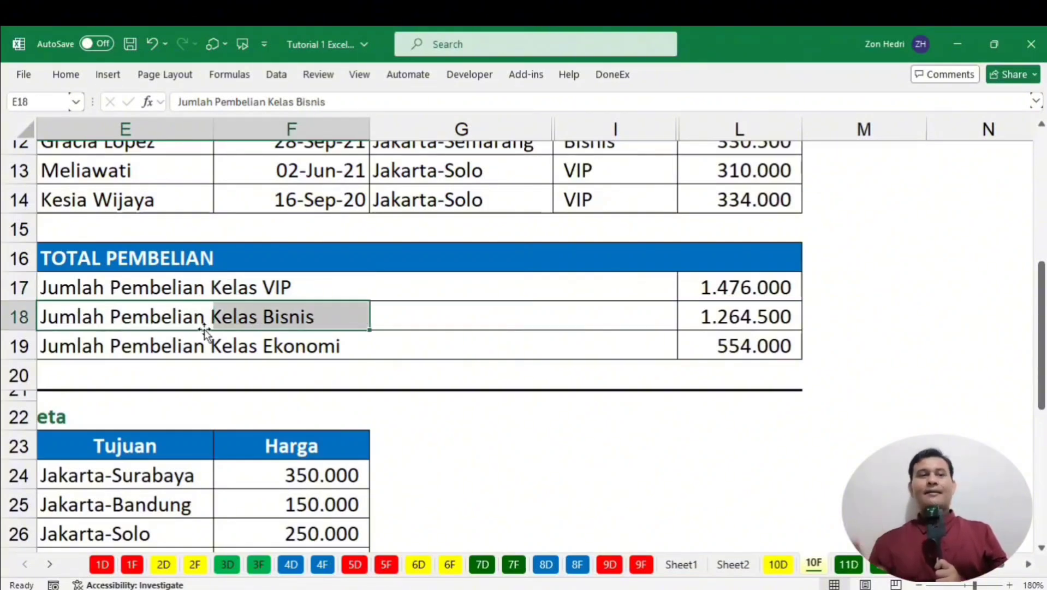
drag(76, 345, 276, 356)
drag(303, 355, 303, 356)
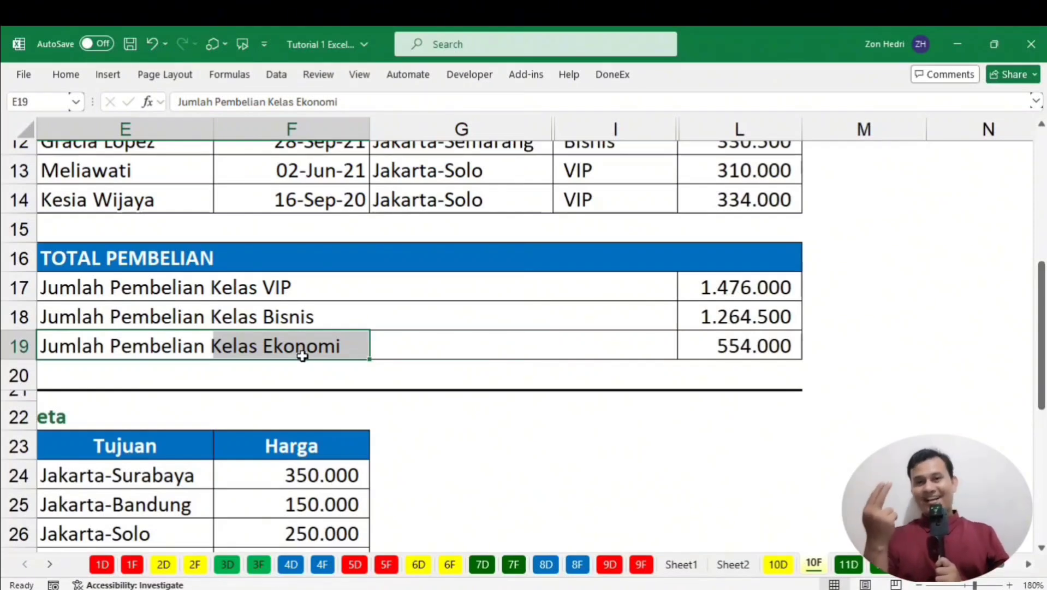
Review the L17 and L18 formulas and select cell M17 for the VIP criterion.
click(755, 288)
click(763, 309)
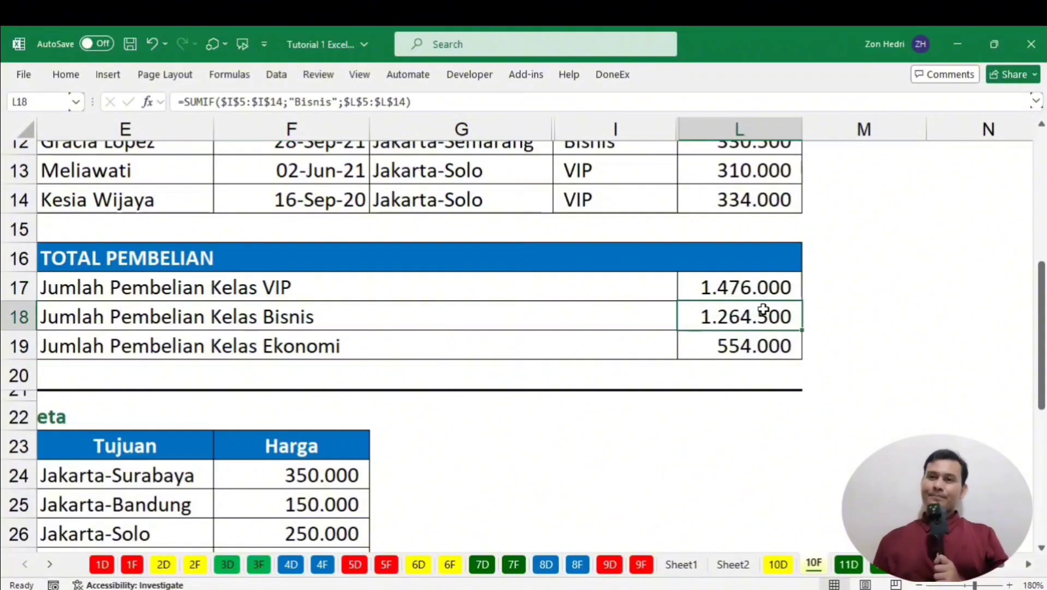
scroll(884, 298, up, 3)
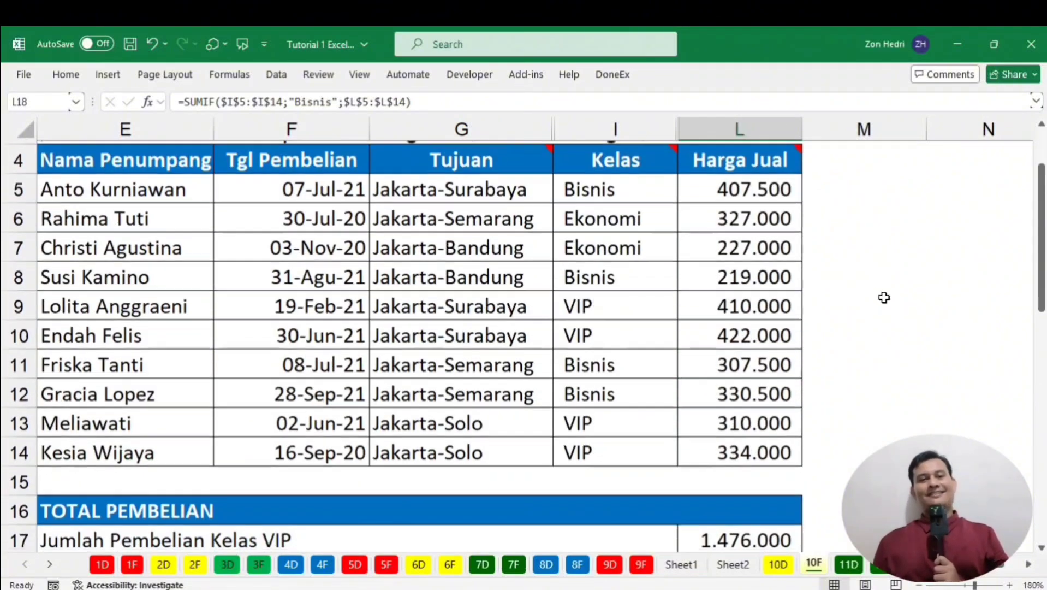
scroll(885, 297, down, 2)
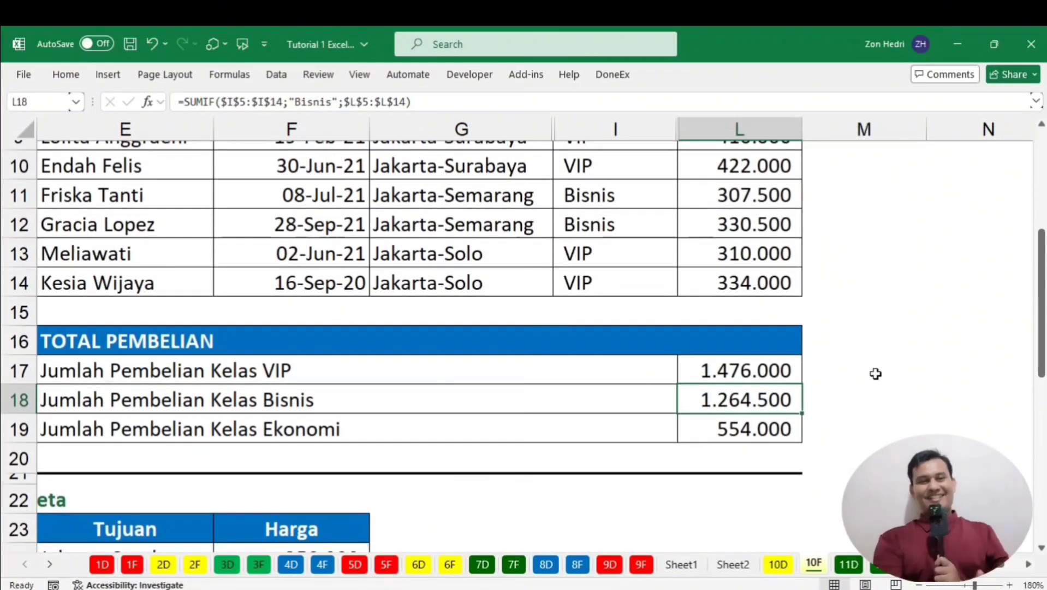
click(875, 373)
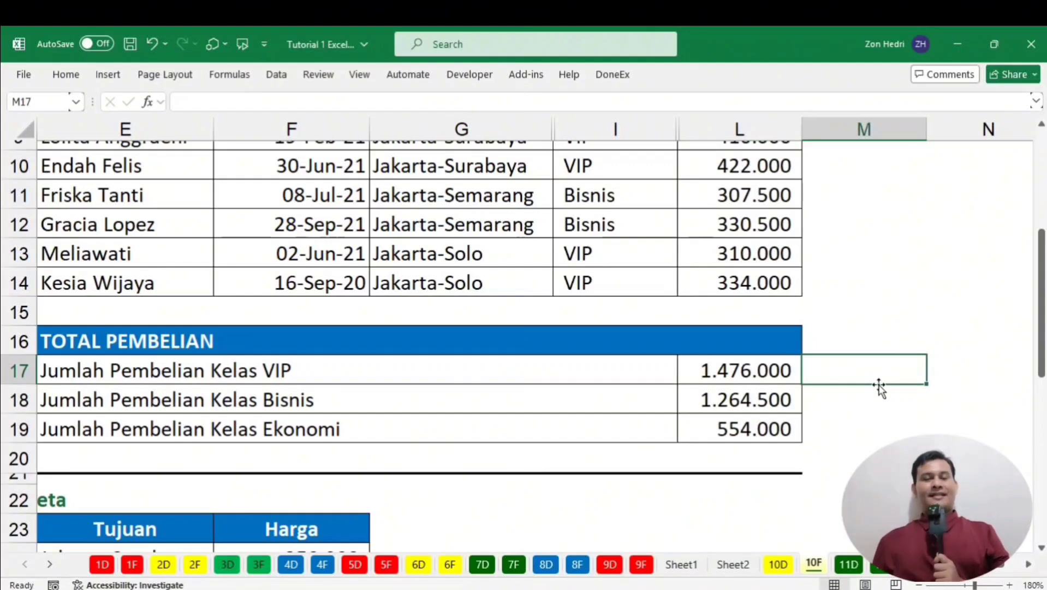
Enter VIP, Bisnis and Ekonomi into cells M17, M18 and M19.
text(VIP)
key(Return)
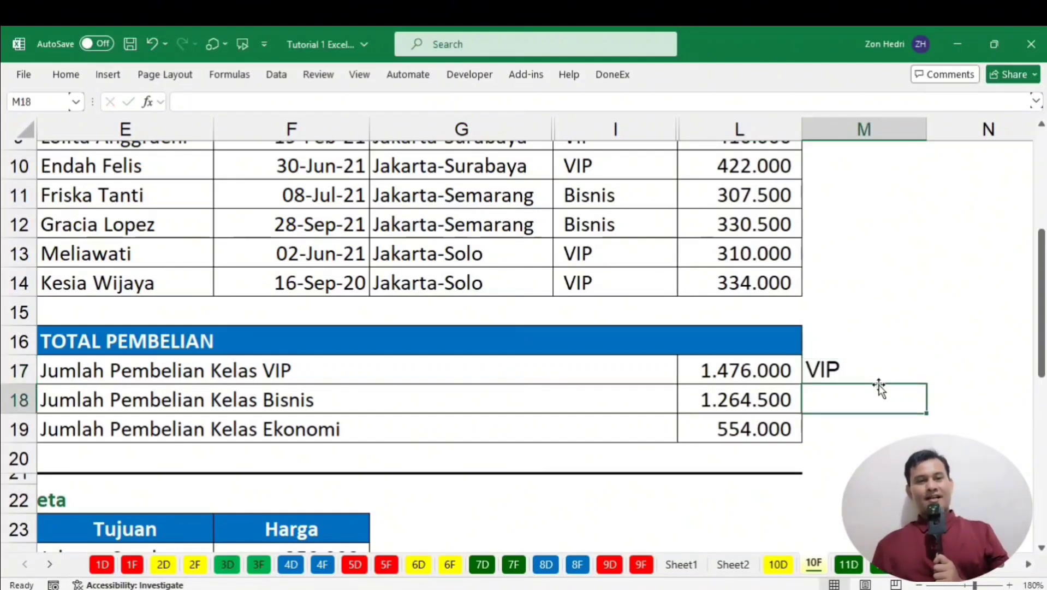
text(Bisnis)
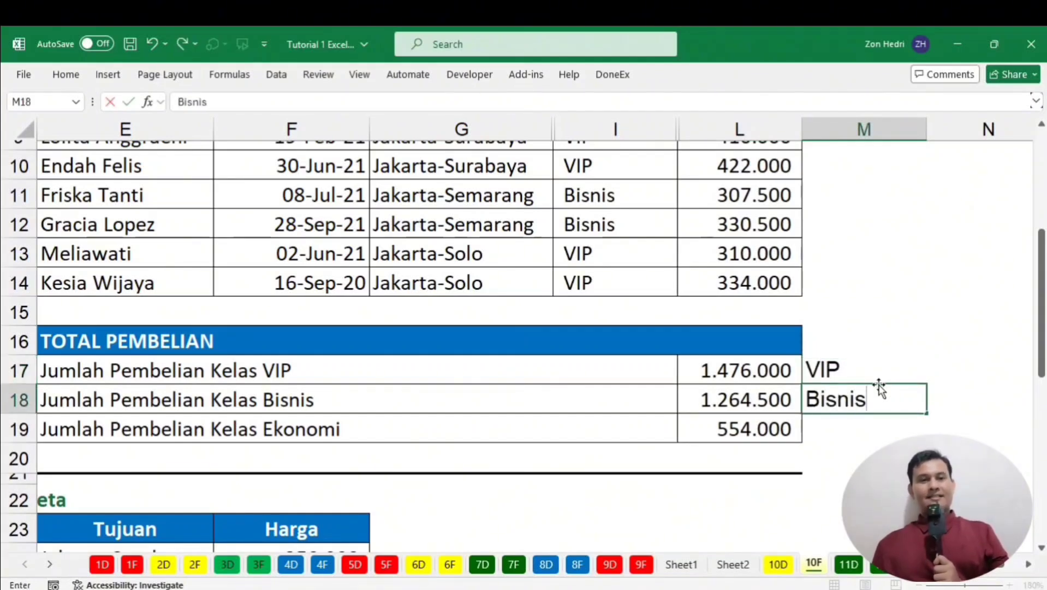
key(Return)
text(Ekon)
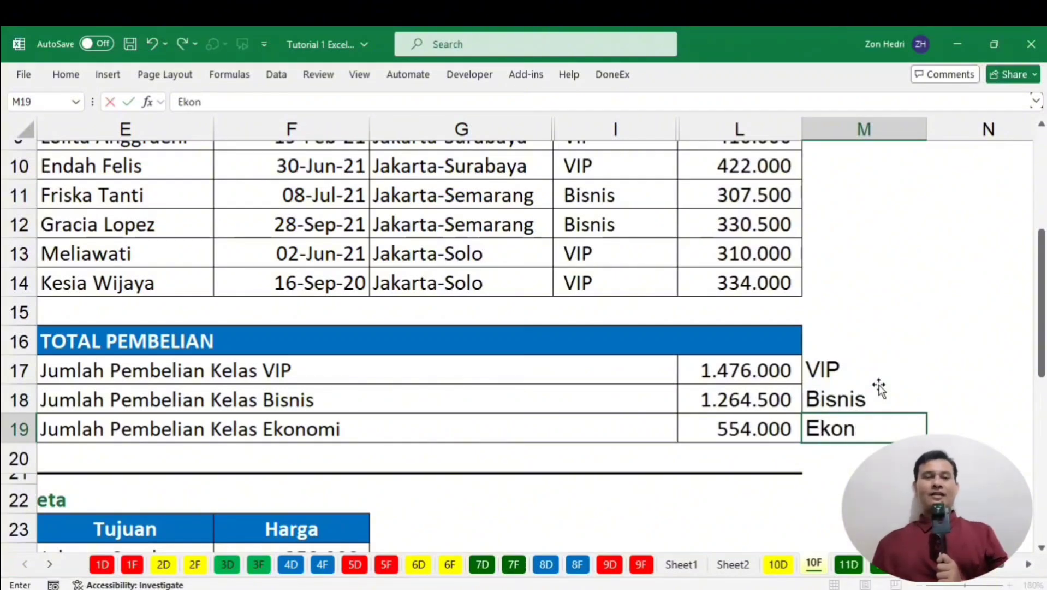
text(omi)
key(Return)
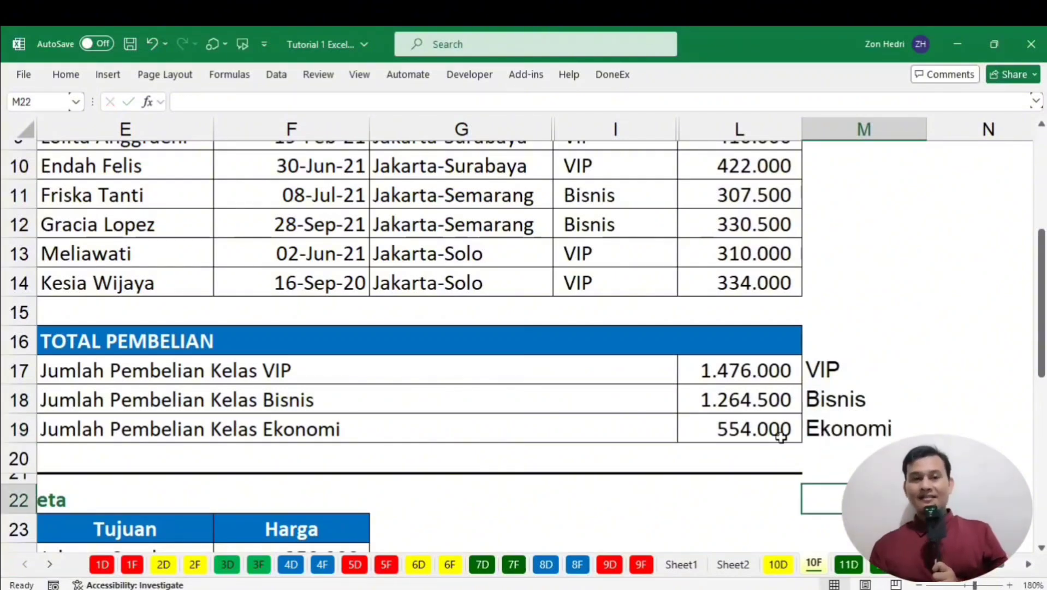
Replace L17's "VIP" criterion with a reference to M17 and fill the formula down to L19.
double_click(753, 376)
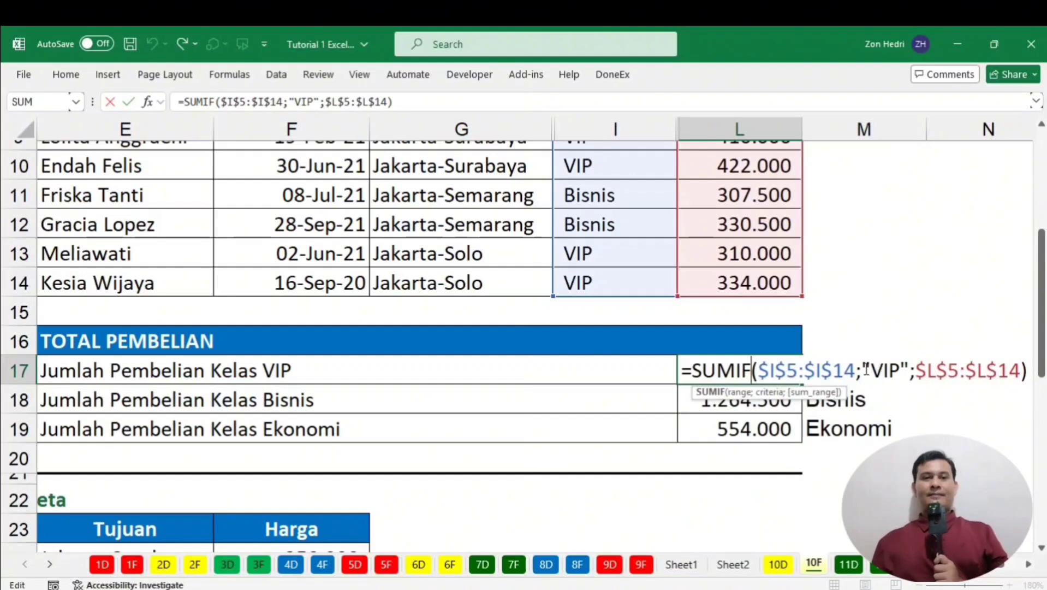
drag(865, 370, 907, 376)
key(Escape)
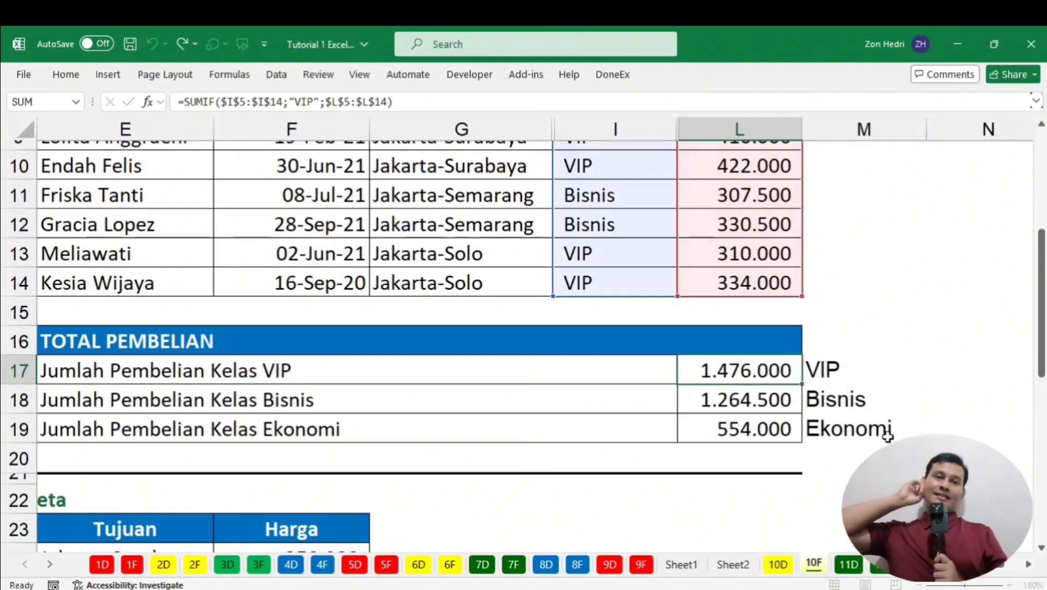
click(821, 369)
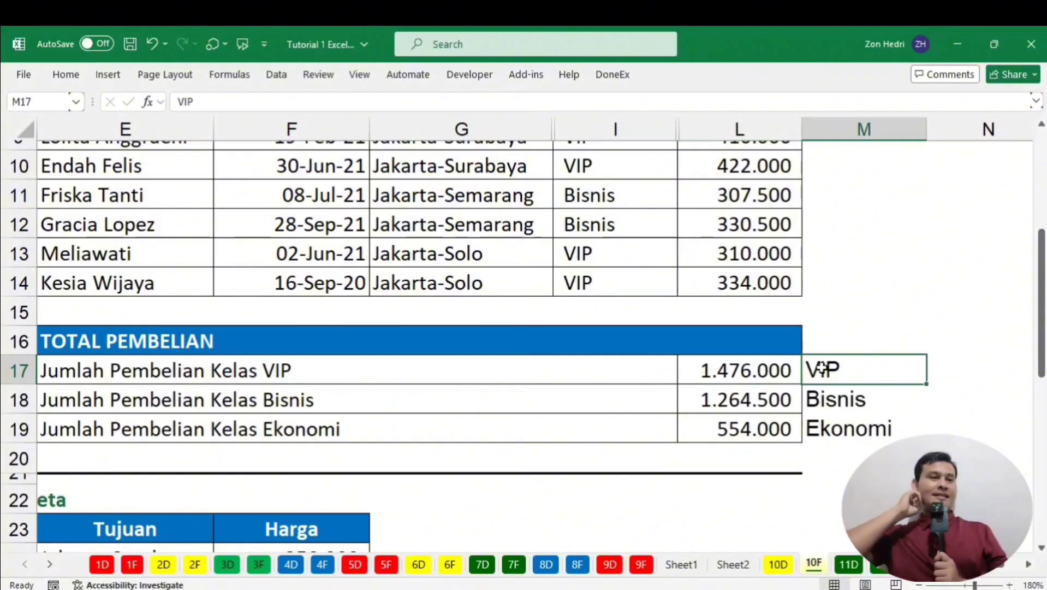
double_click(756, 369)
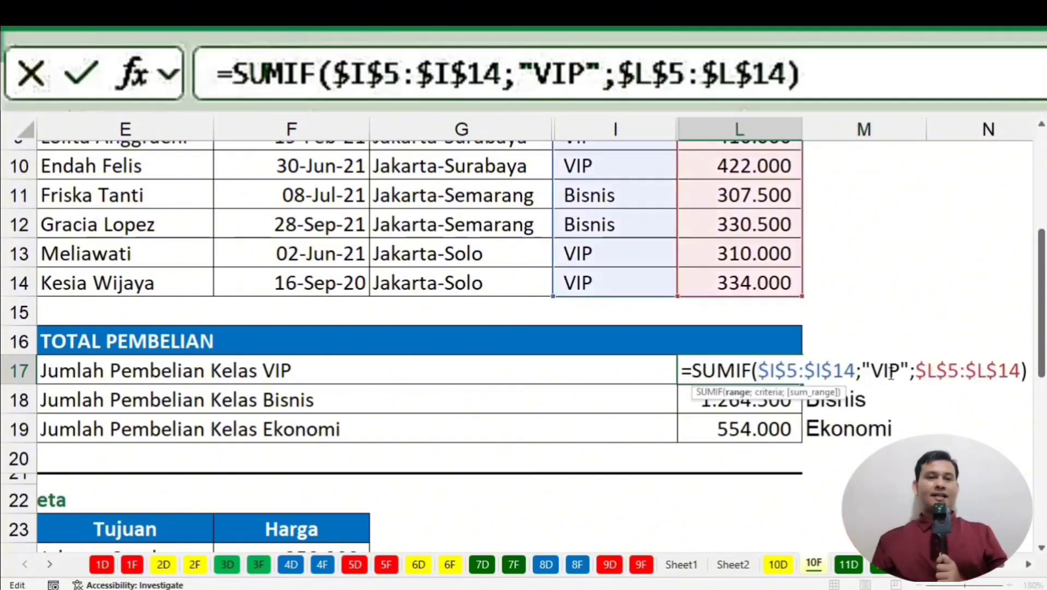
drag(863, 369, 910, 370)
text(m17)
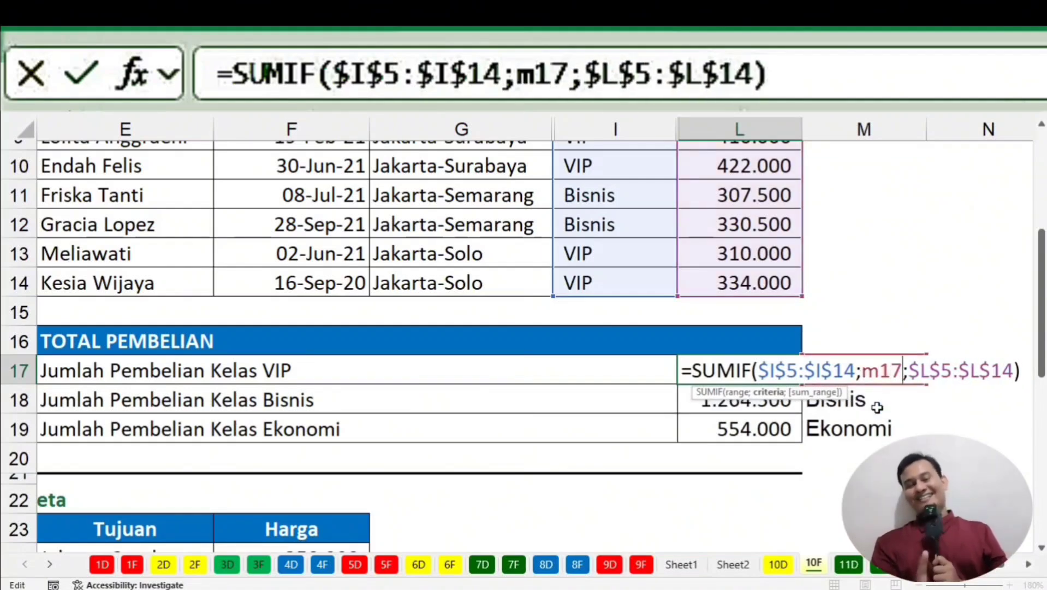
key(Return)
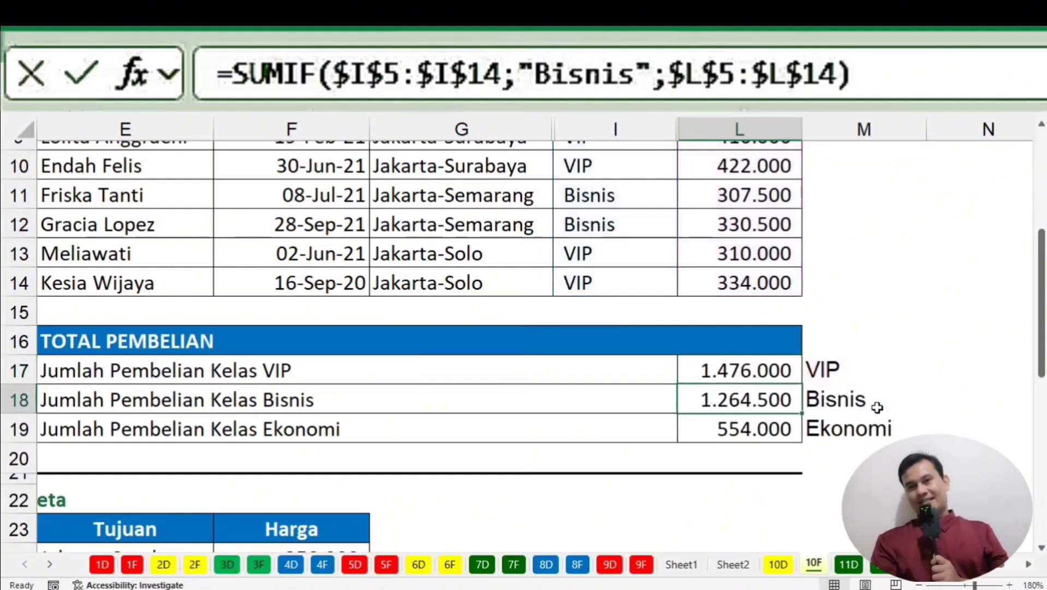
click(763, 376)
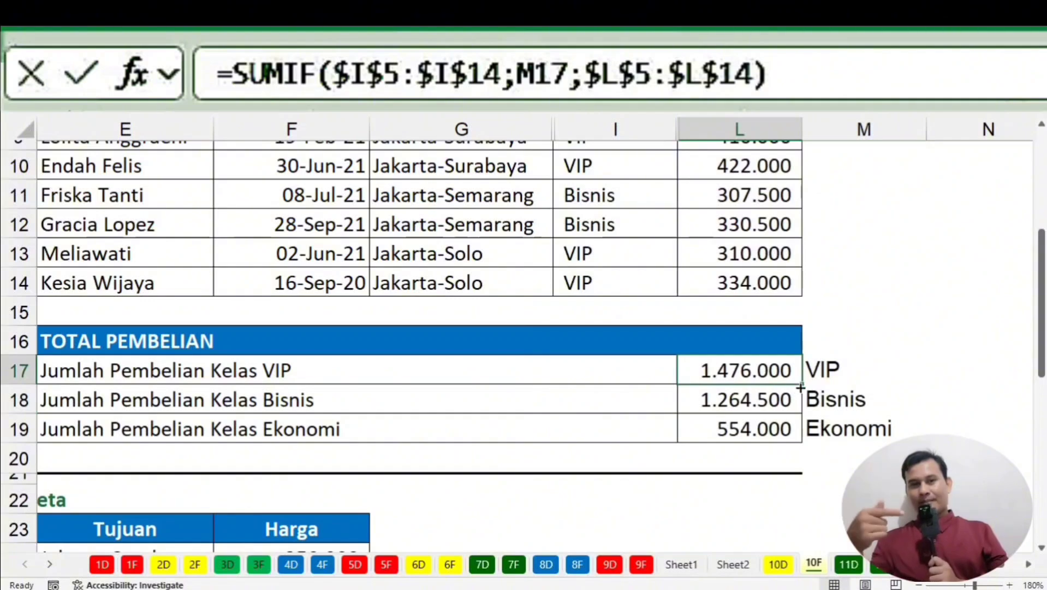
drag(797, 386, 797, 432)
Confirm L18 and L19 now read their criteria from M18 and M19.
double_click(748, 407)
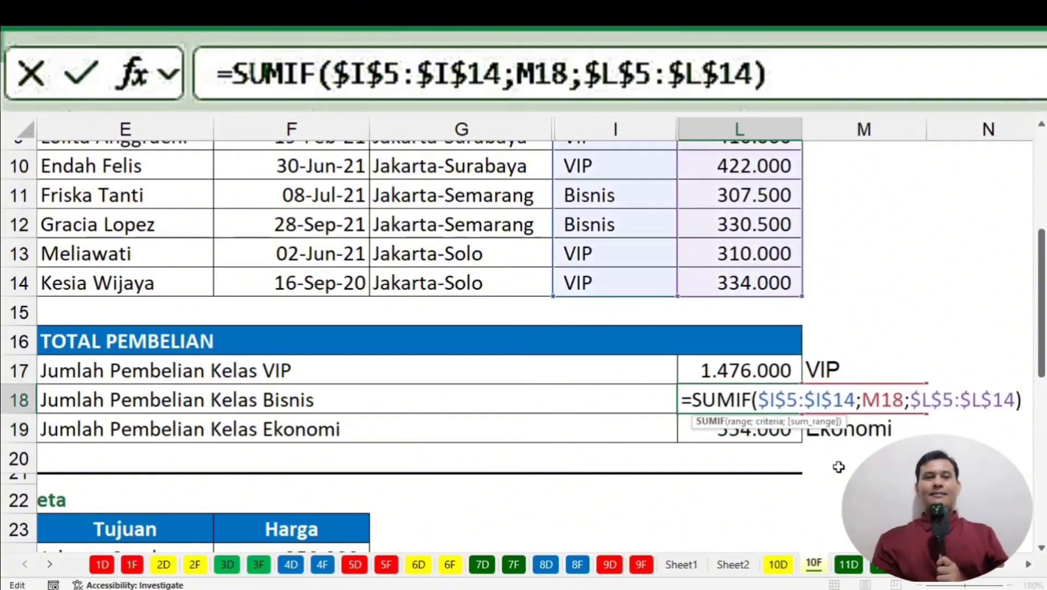
key(Return)
click(819, 397)
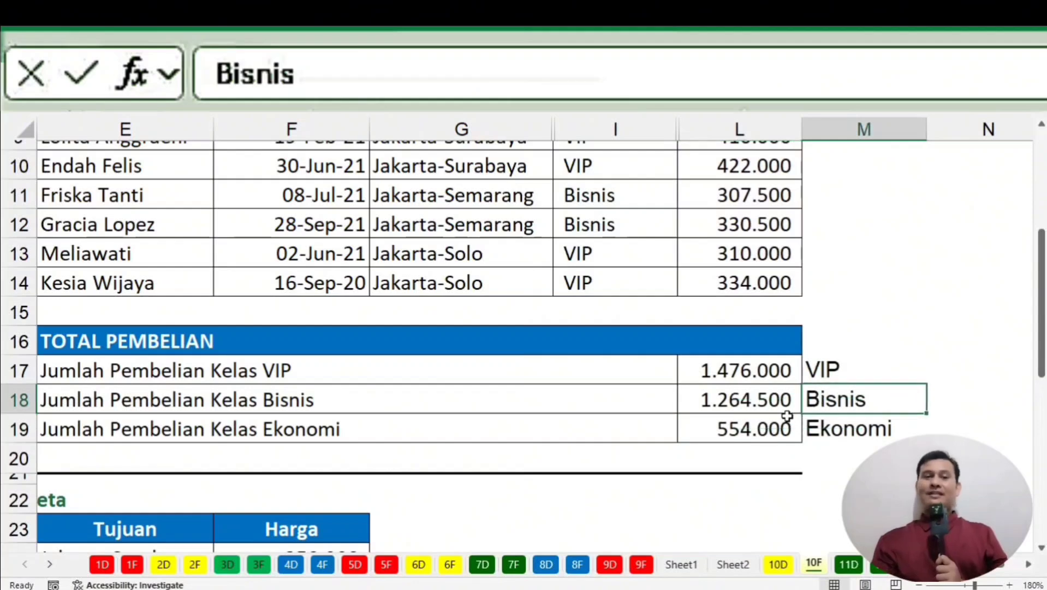
click(763, 430)
double_click(764, 430)
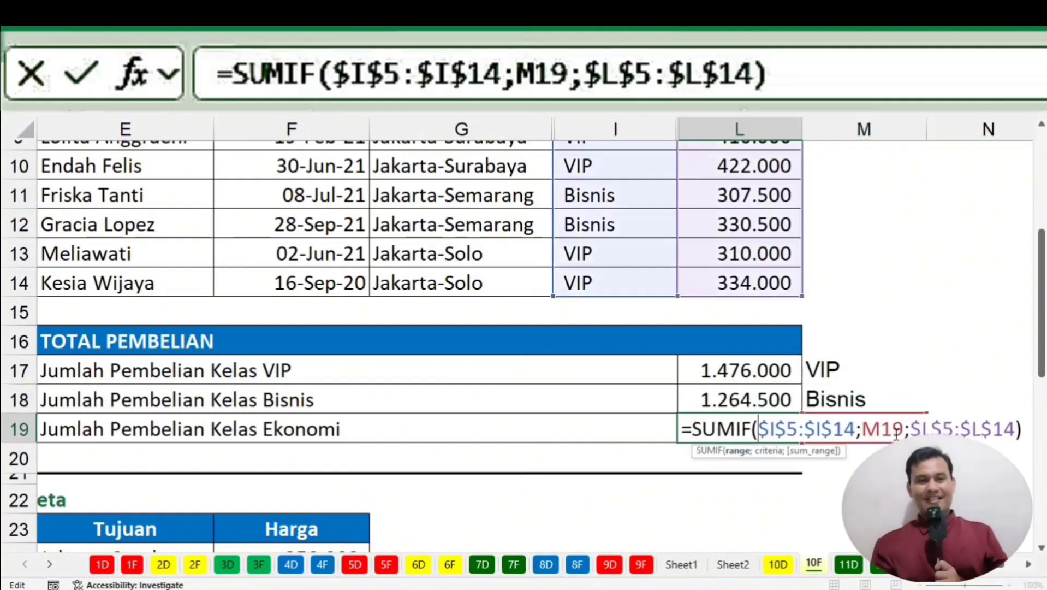
key(Return)
click(890, 431)
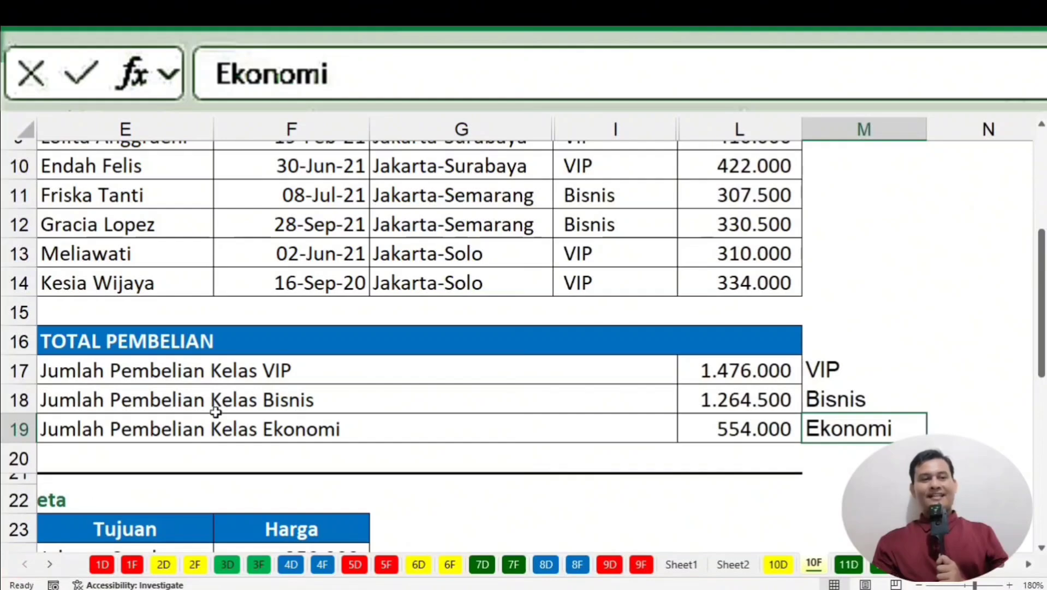
click(263, 380)
click(321, 408)
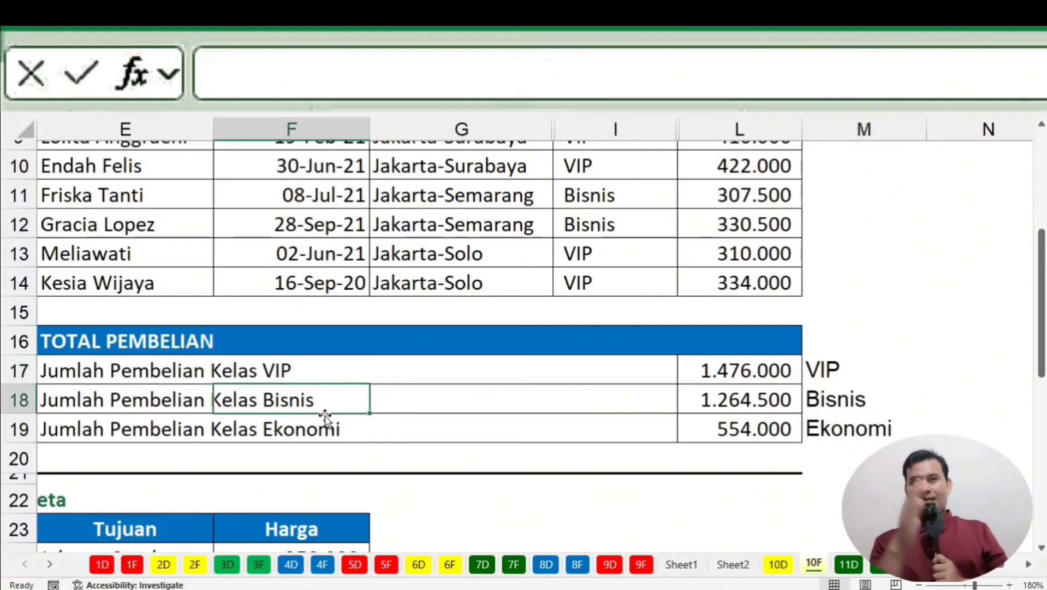
scroll(238, 305, up, 3)
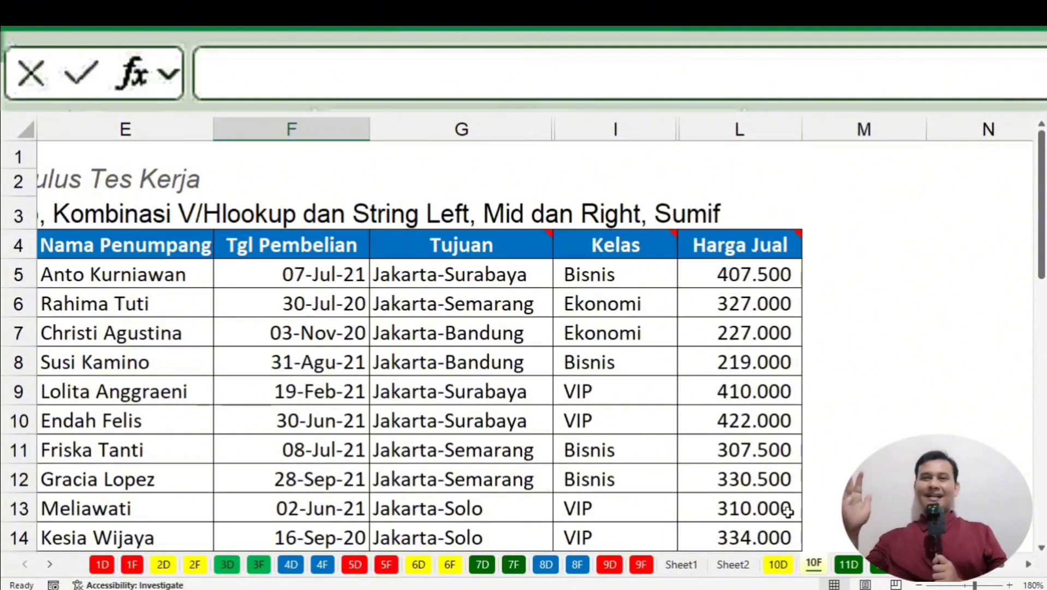
scroll(788, 511, down, 1)
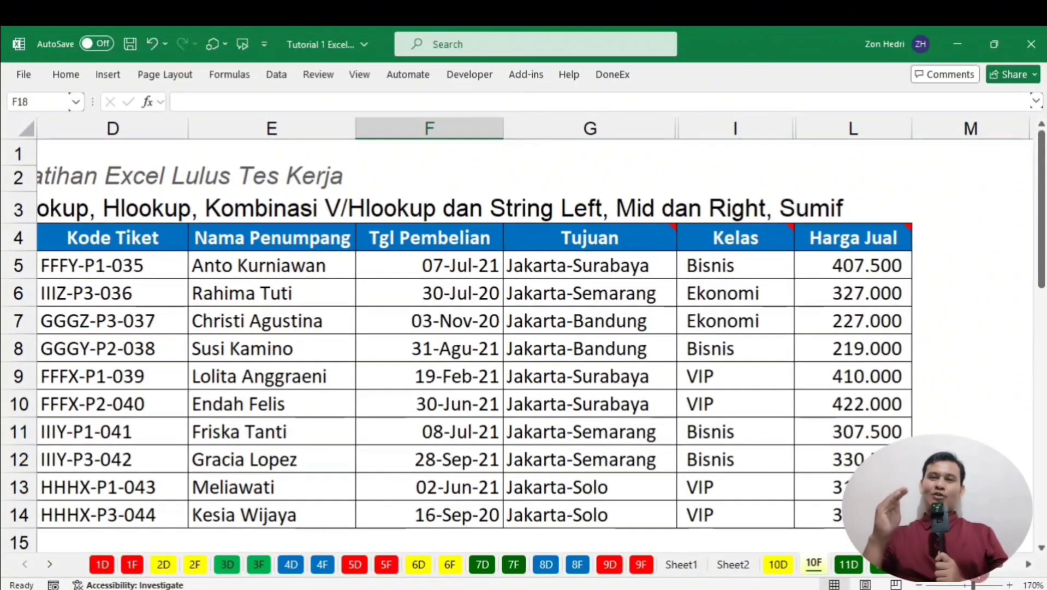
scroll(533, 322, left, 3)
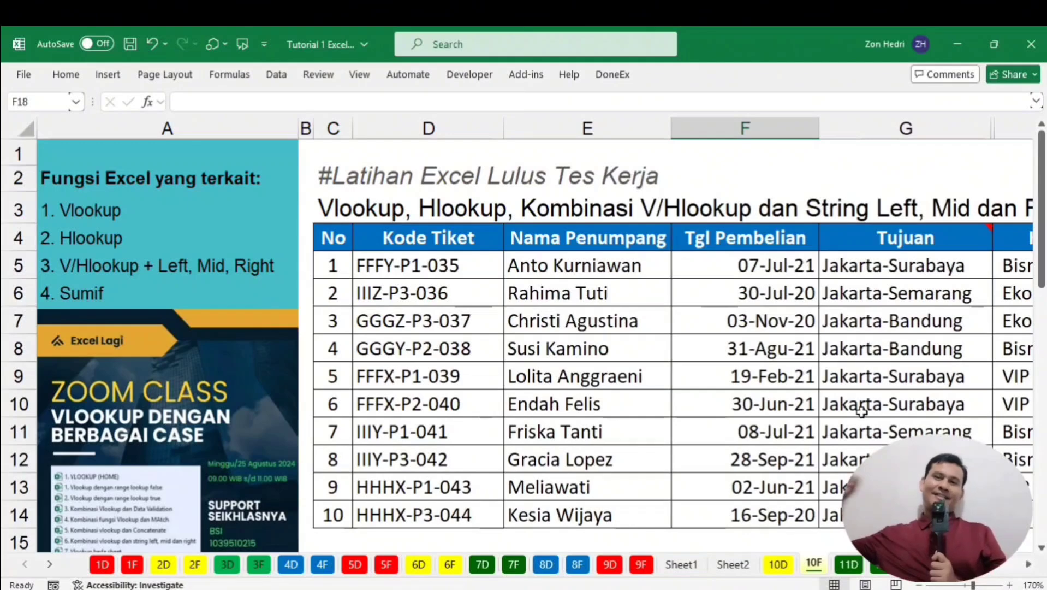
scroll(858, 416, down, 2)
scroll(797, 379, up, 2)
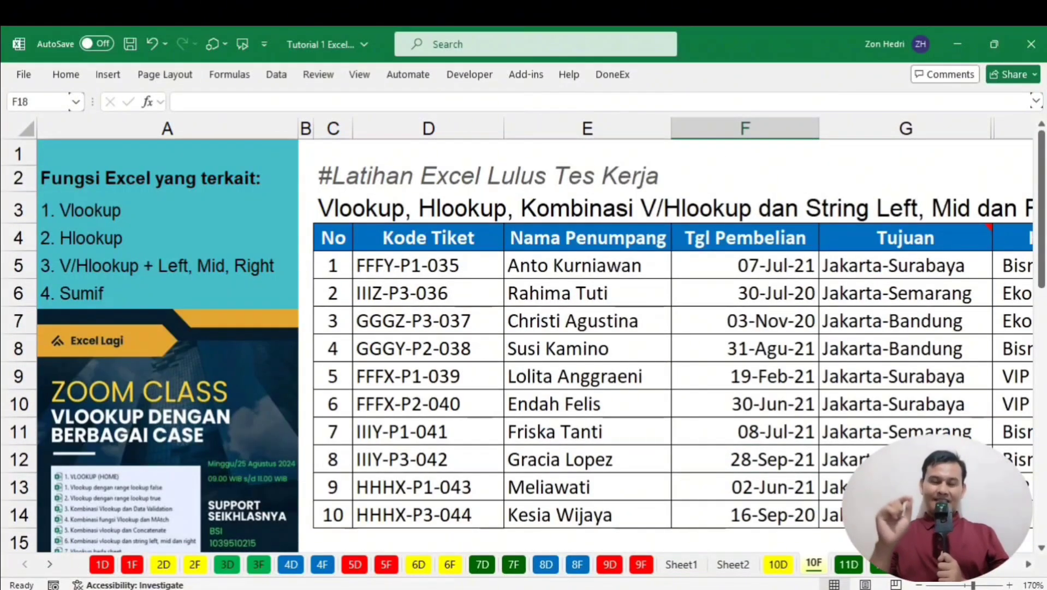
click(299, 588)
click(300, 589)
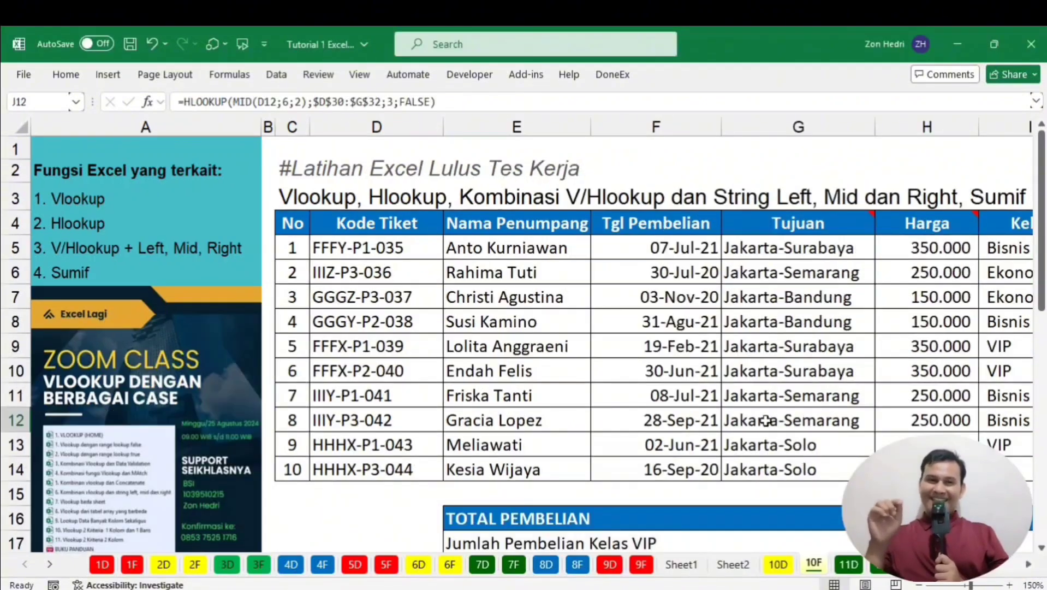
click(639, 362)
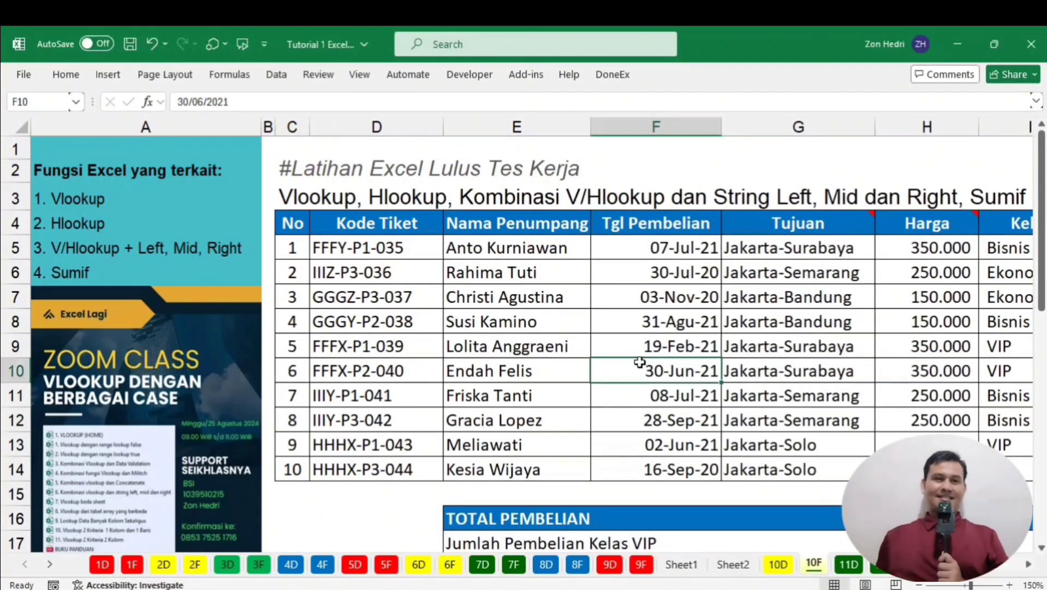
click(642, 331)
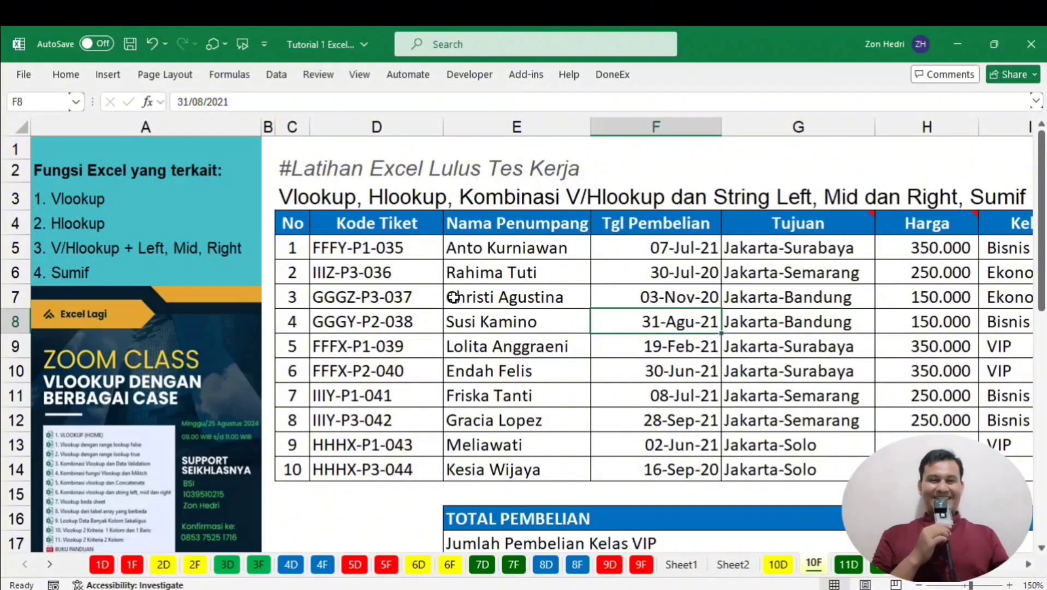
click(278, 169)
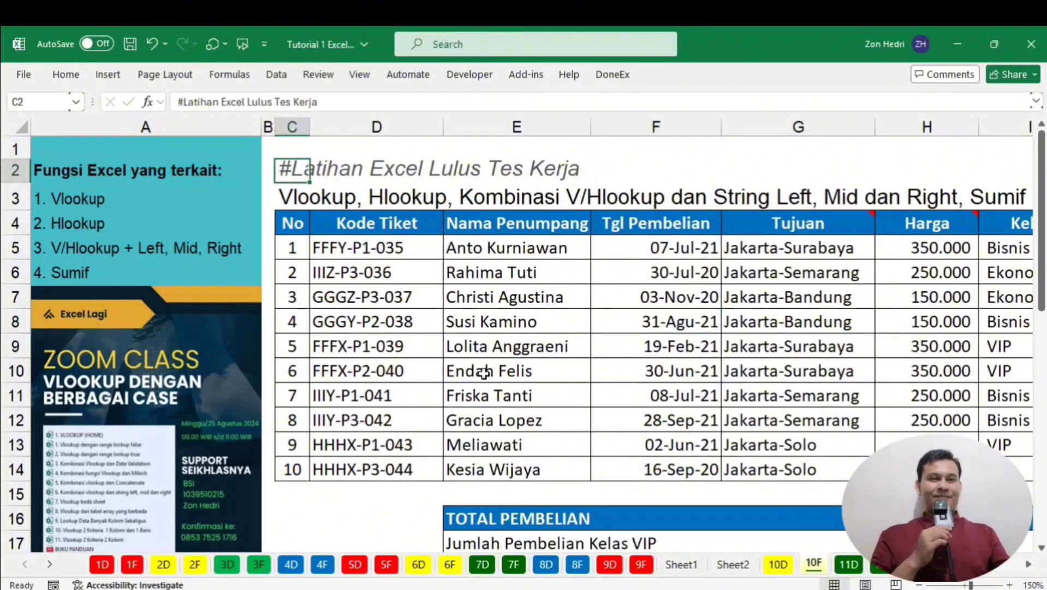
click(481, 363)
drag(82, 201, 103, 263)
click(629, 267)
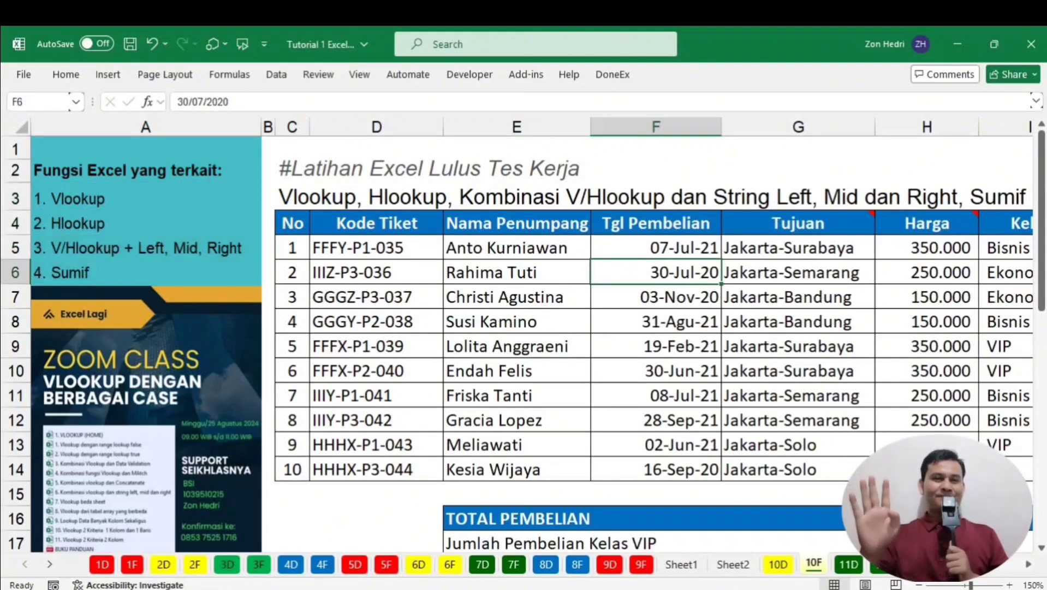
scroll(1028, 570, right, 2)
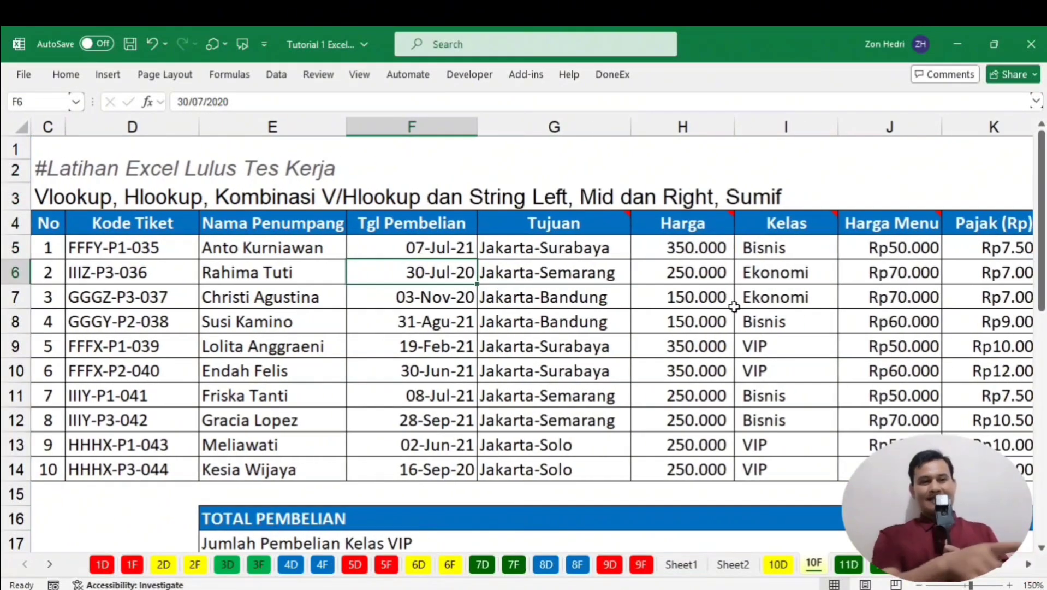
mouse_move(797, 226)
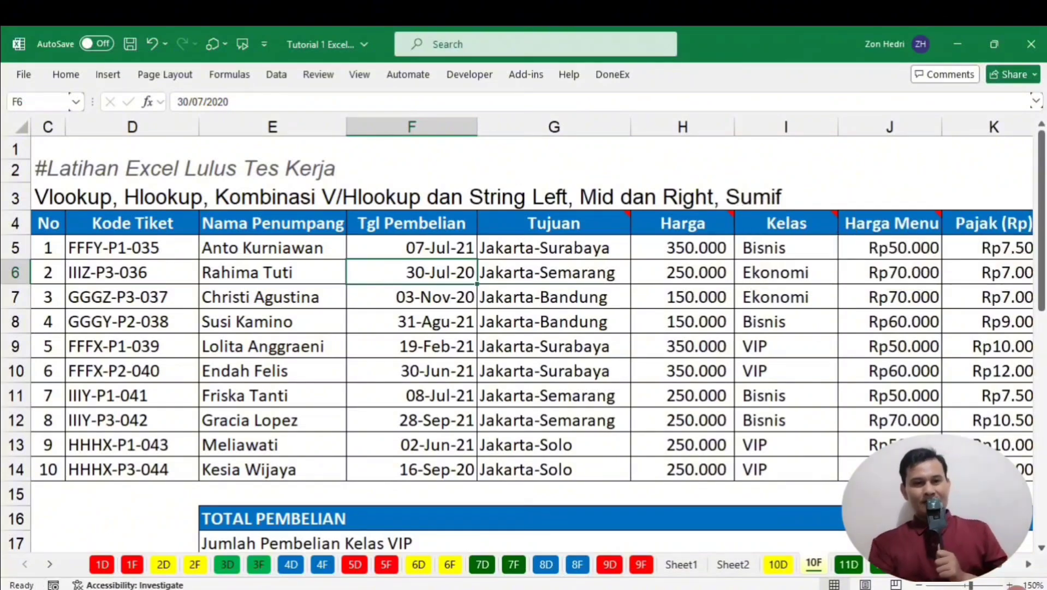
scroll(487, 282, right, 4)
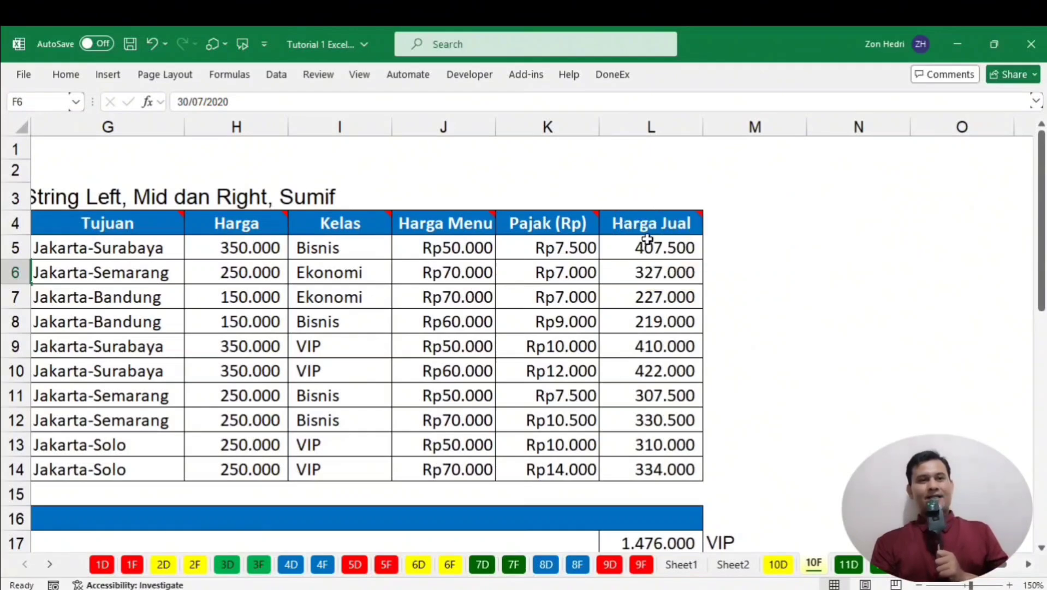
scroll(671, 301, down, 3)
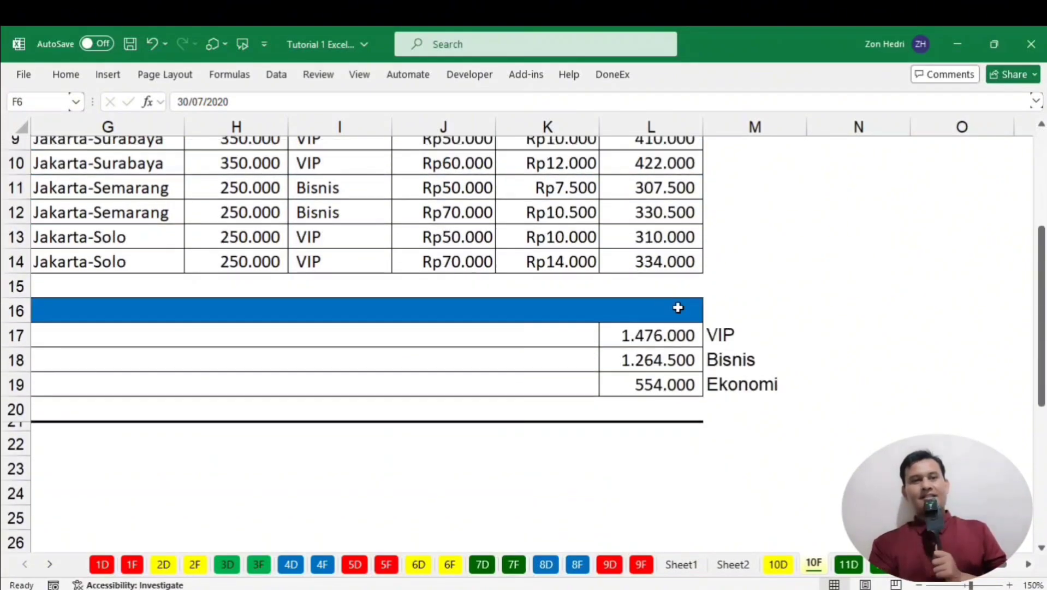
scroll(677, 307, down, 2)
scroll(388, 202, left, 4)
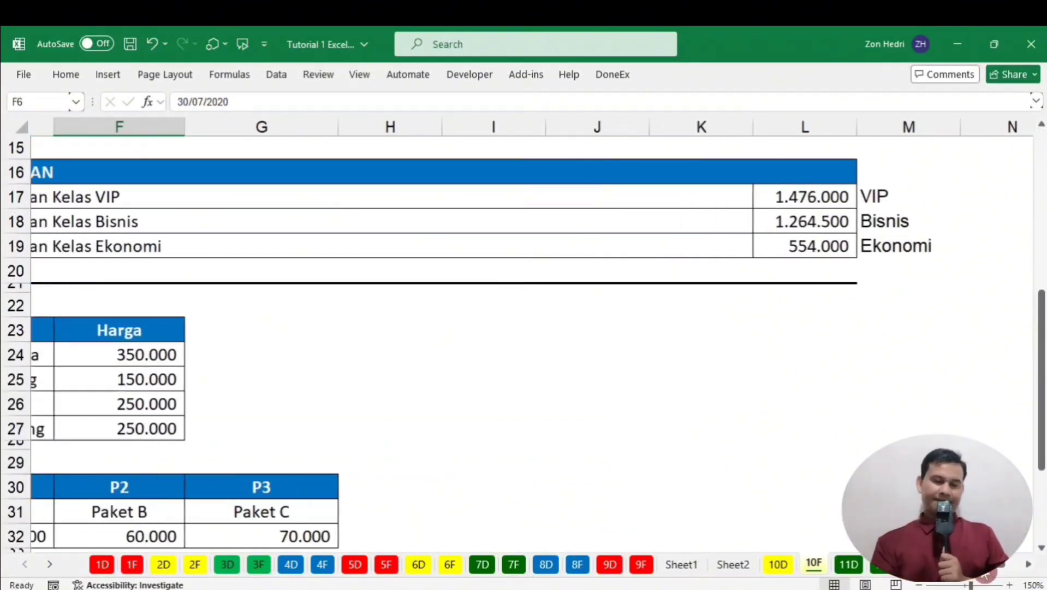
click(331, 200)
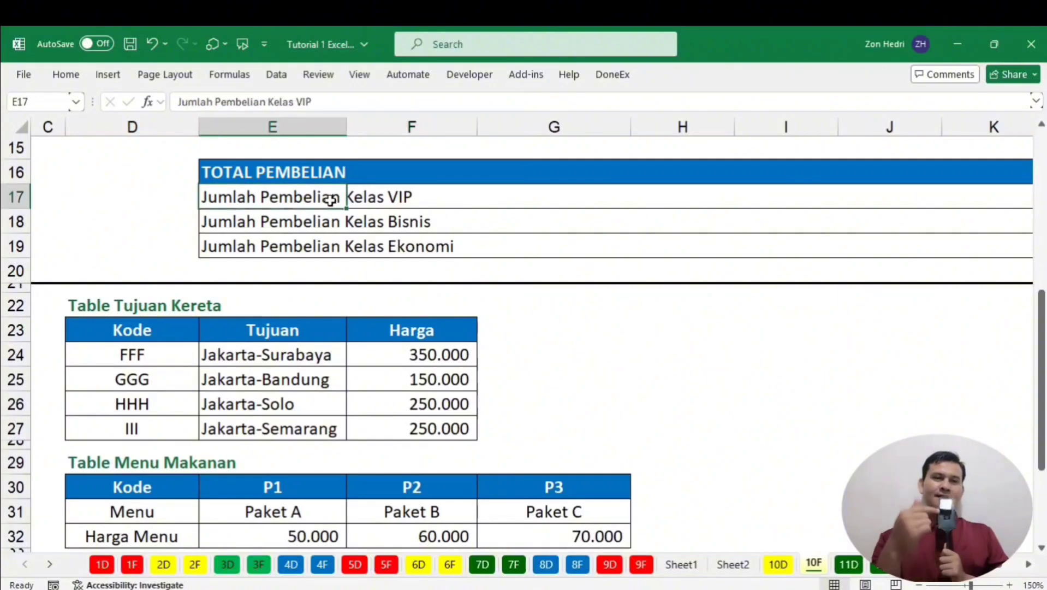
click(268, 220)
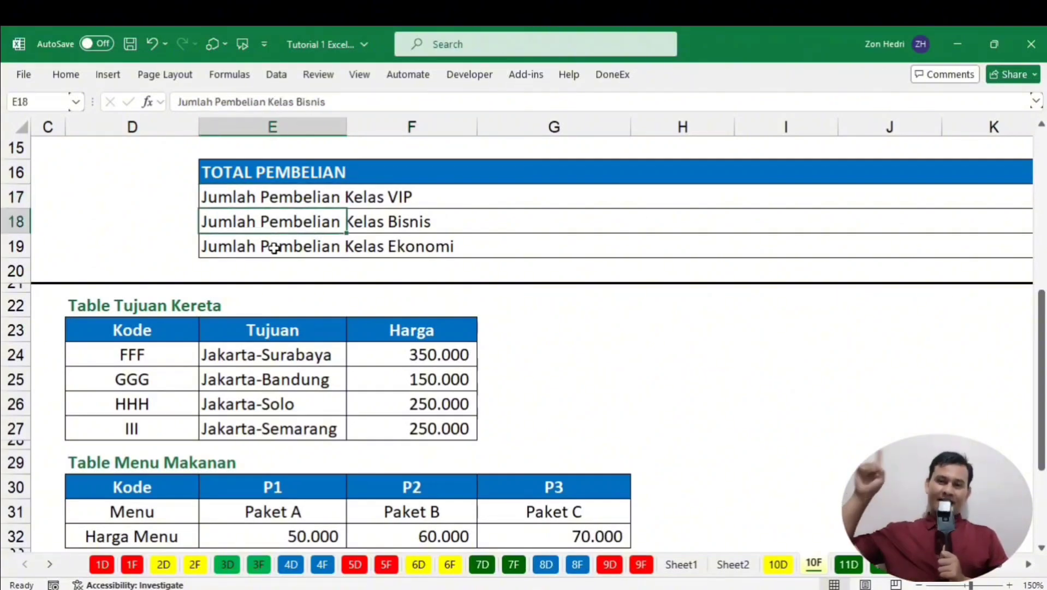
click(261, 250)
scroll(1005, 381, up, 5)
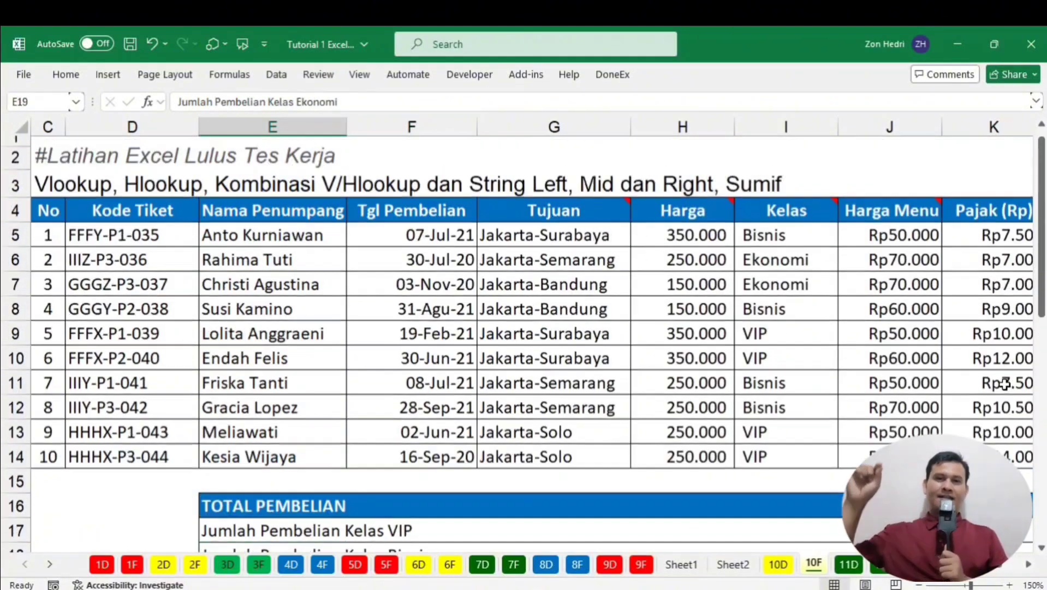
scroll(997, 574, left, 3)
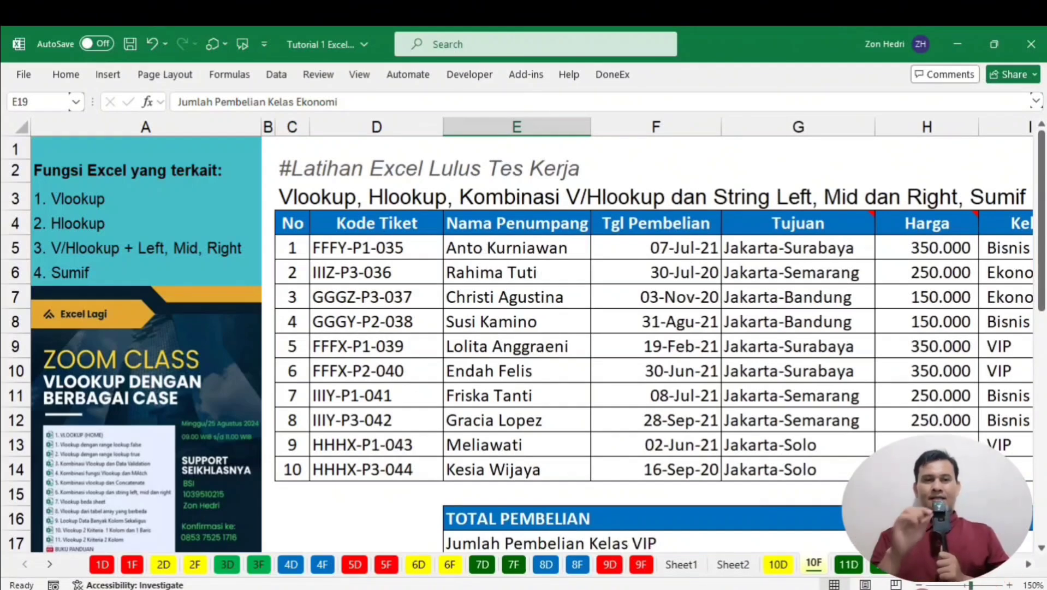
click(919, 586)
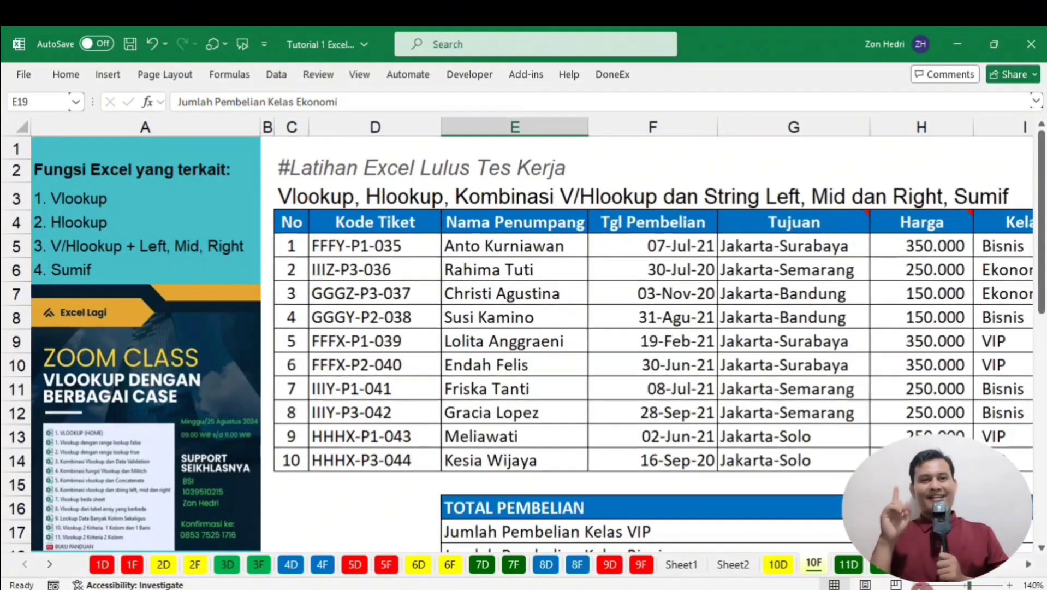
click(918, 585)
click(919, 586)
click(919, 586)
click(918, 585)
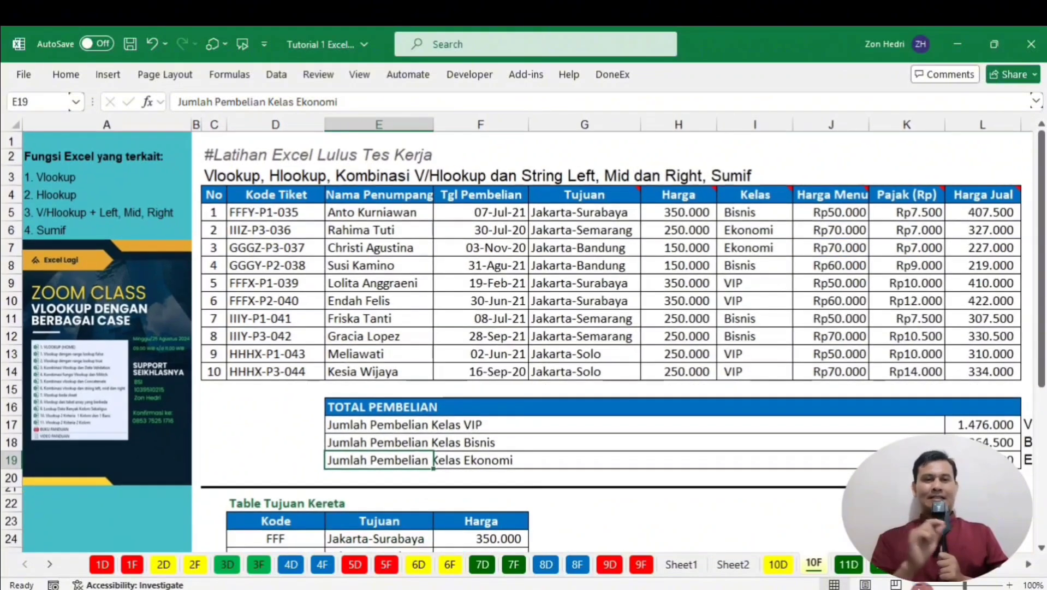
click(919, 585)
click(919, 585)
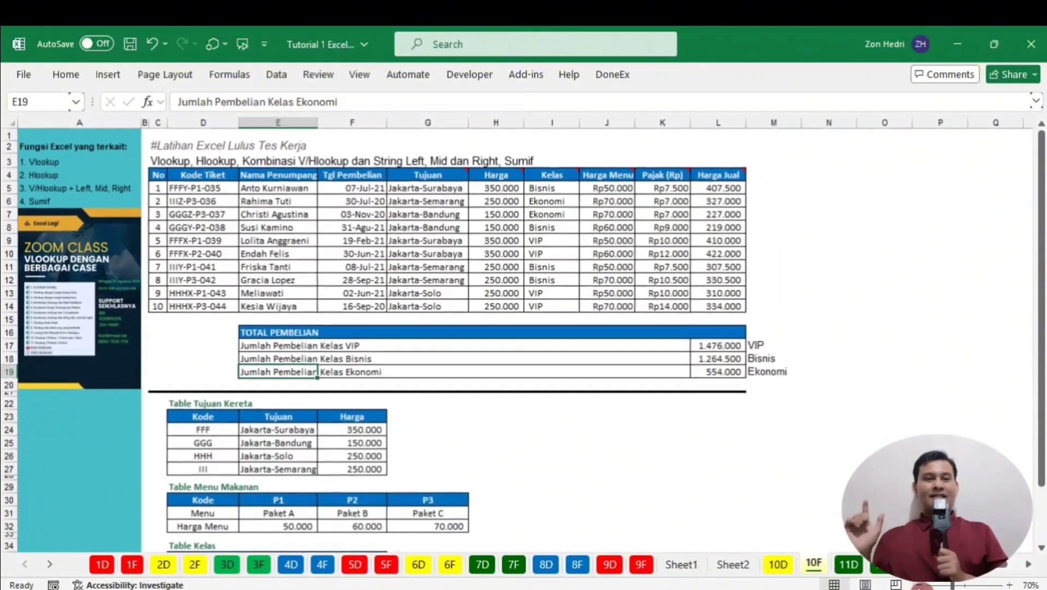
click(919, 585)
click(919, 585)
click(735, 429)
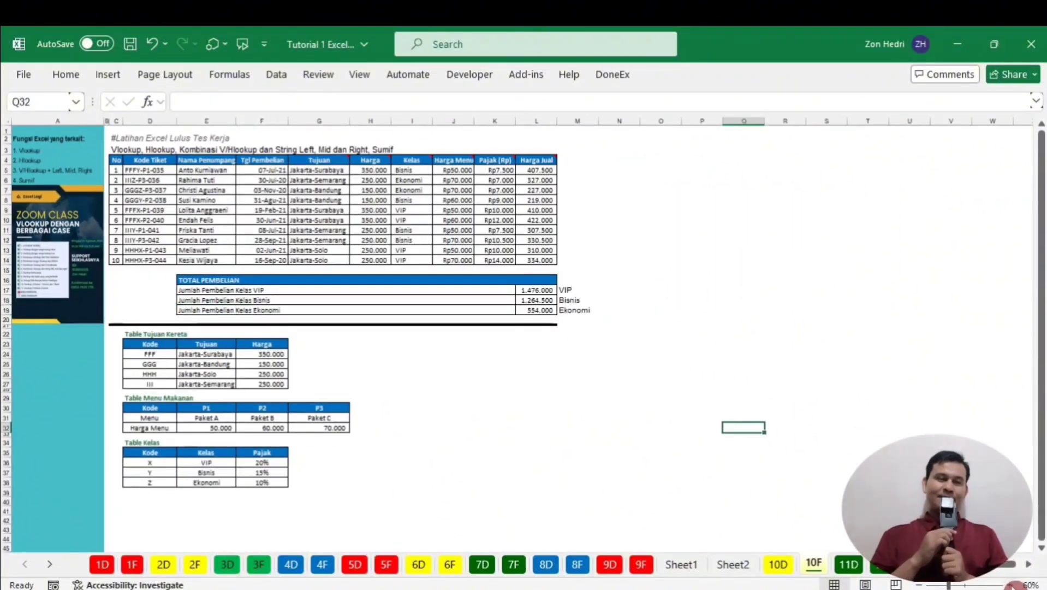
click(1009, 585)
click(1010, 585)
click(1009, 585)
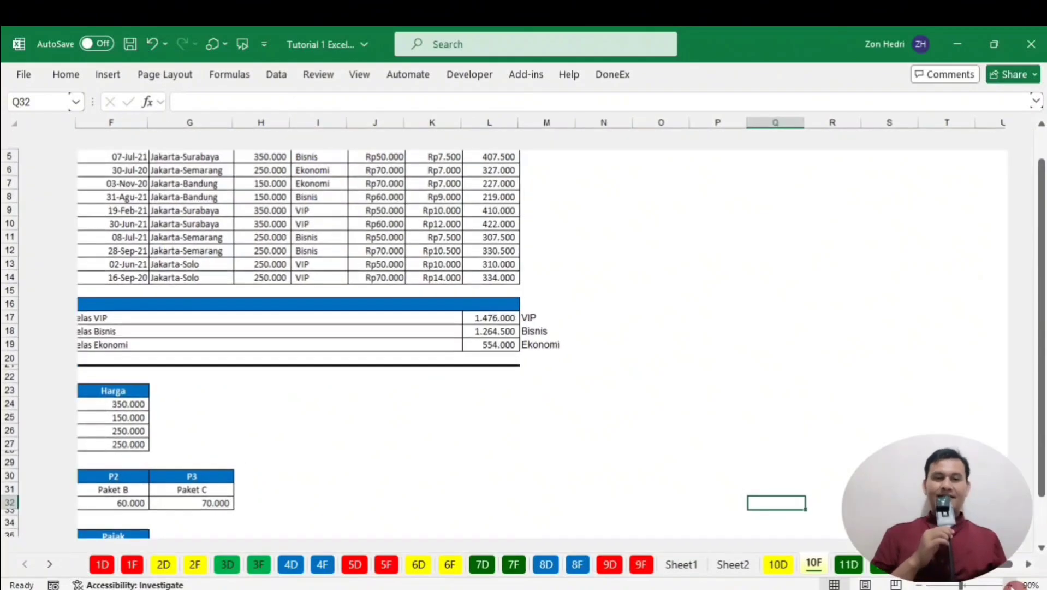
click(1009, 585)
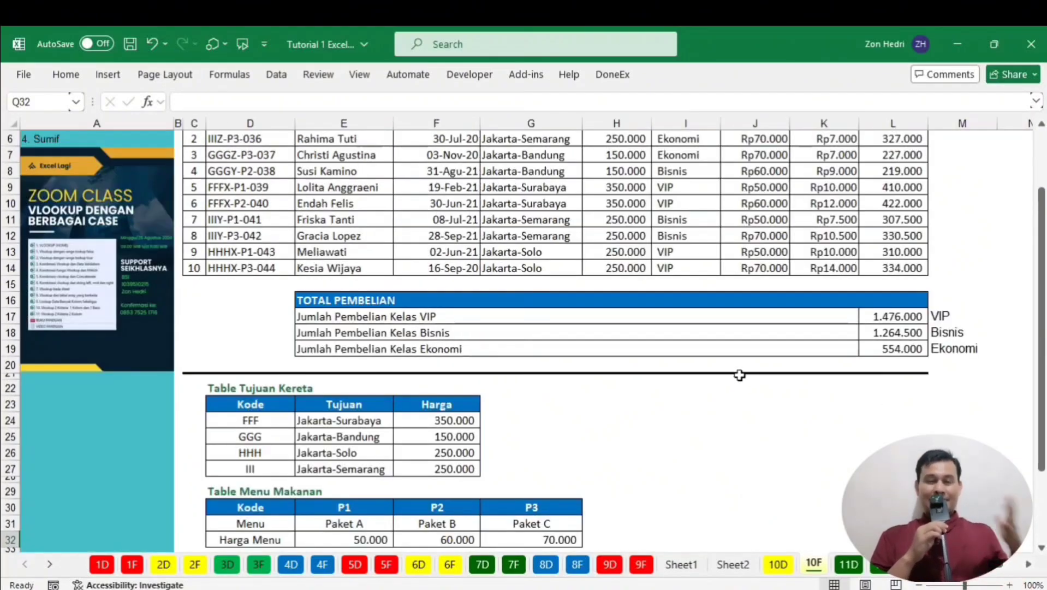
scroll(739, 374, up, 2)
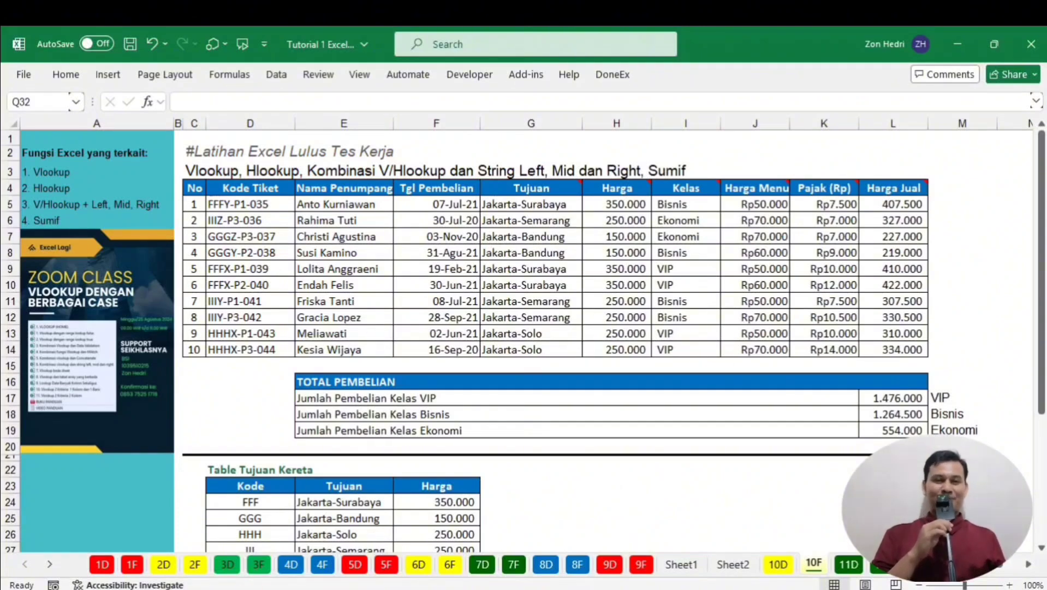
click(563, 589)
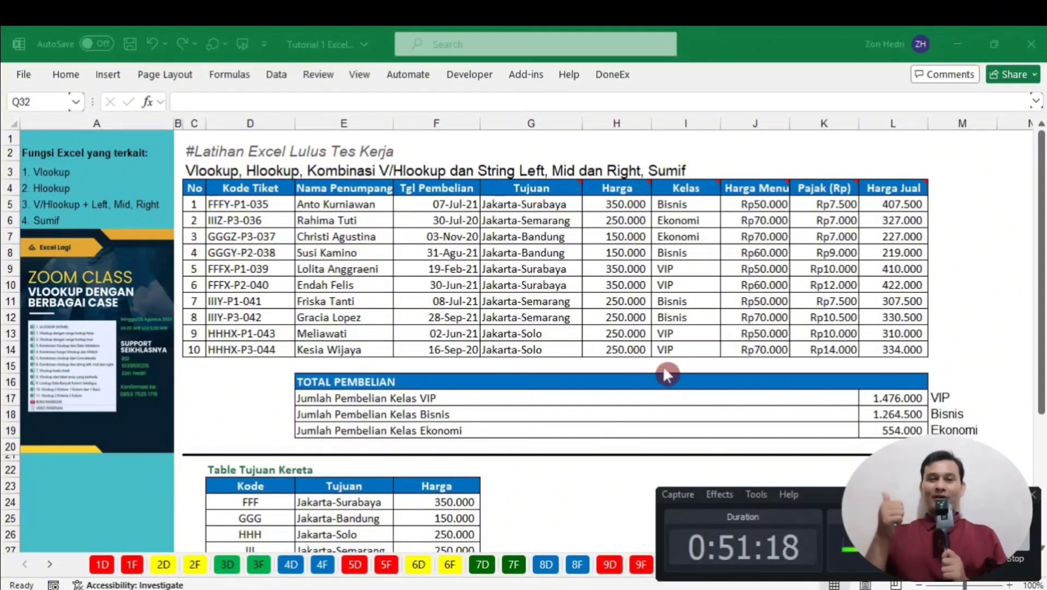